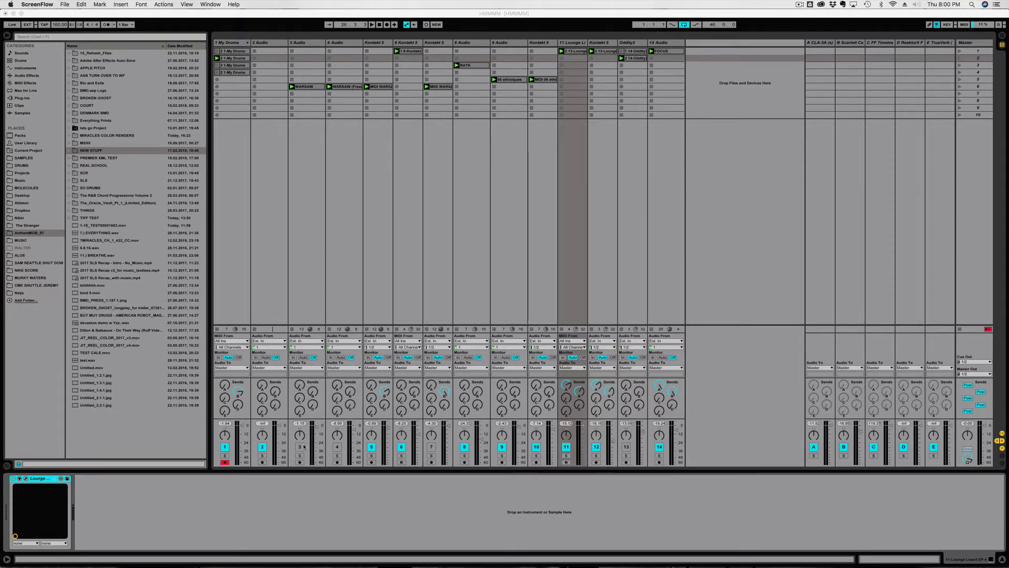
Locate the WARSAW clip's source file in the browser and look through its folder of drum breaks
{"action": "left_click", "coordinate": [305, 87]}
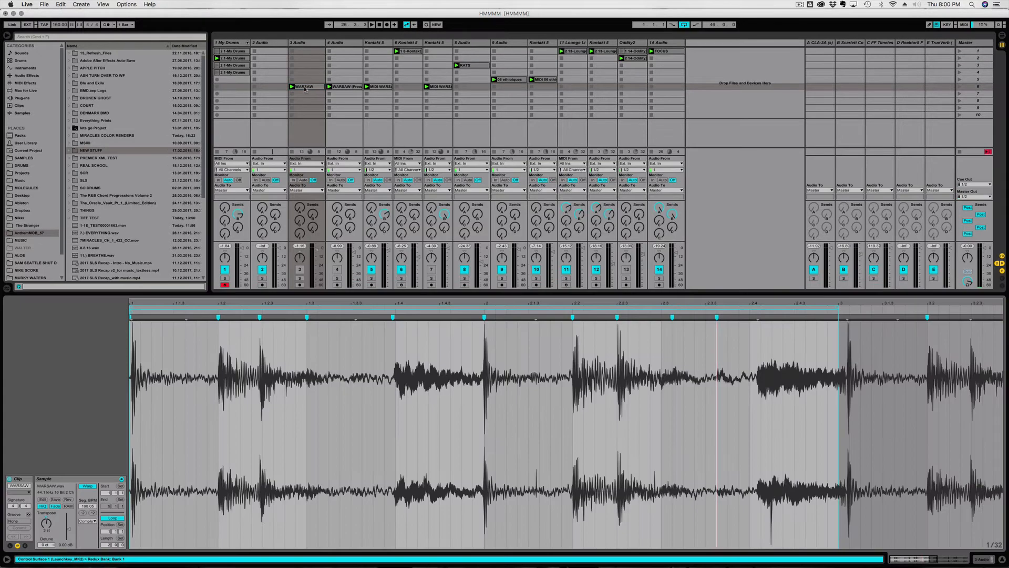
{"action": "right_click", "coordinate": [305, 87]}
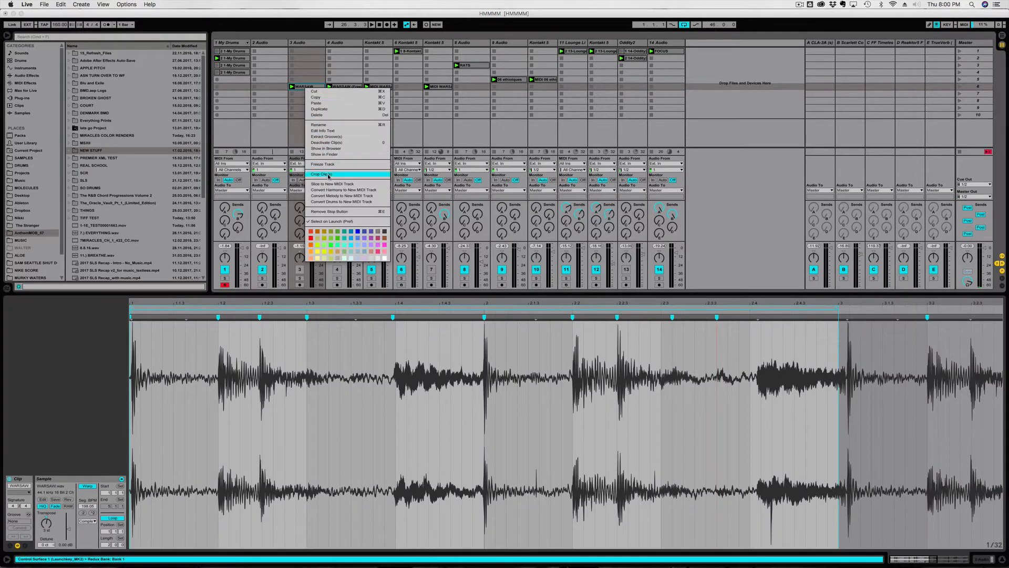
{"action": "left_click", "coordinate": [326, 149]}
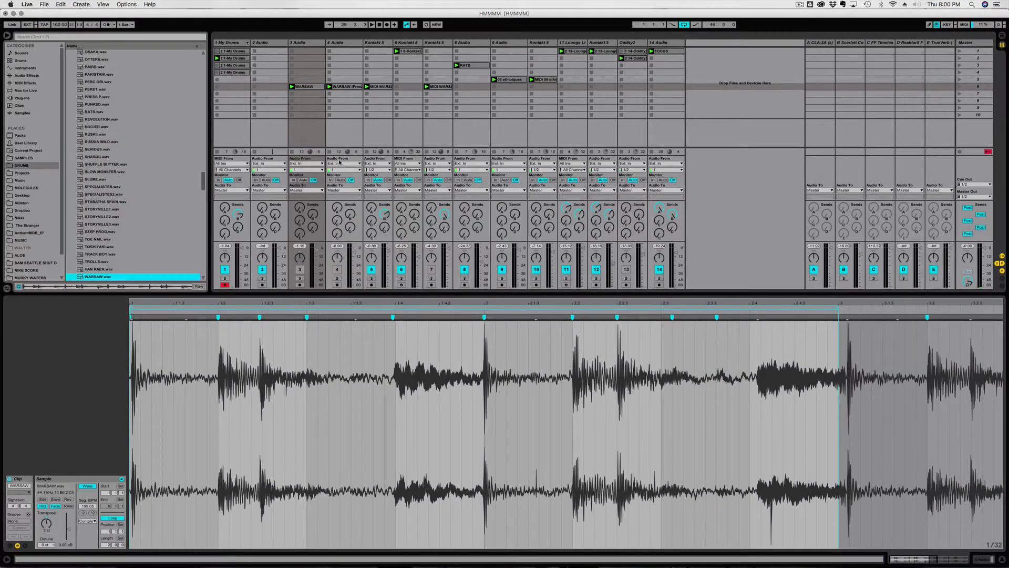
{"action": "scroll", "coordinate": [100, 132], "scroll_direction": "up", "scroll_amount": 10}
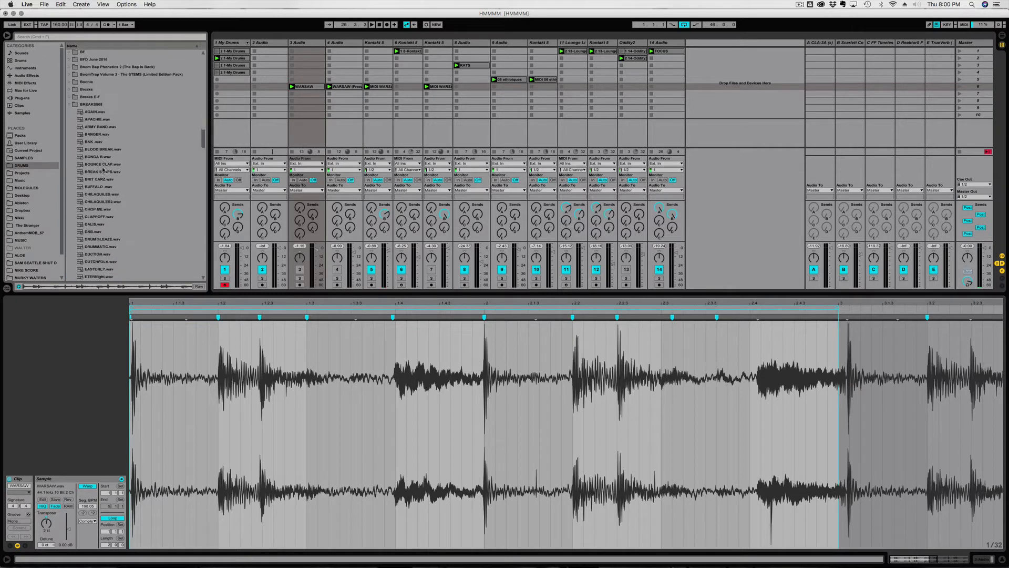
{"action": "scroll", "coordinate": [88, 82], "scroll_direction": "down", "scroll_amount": 1}
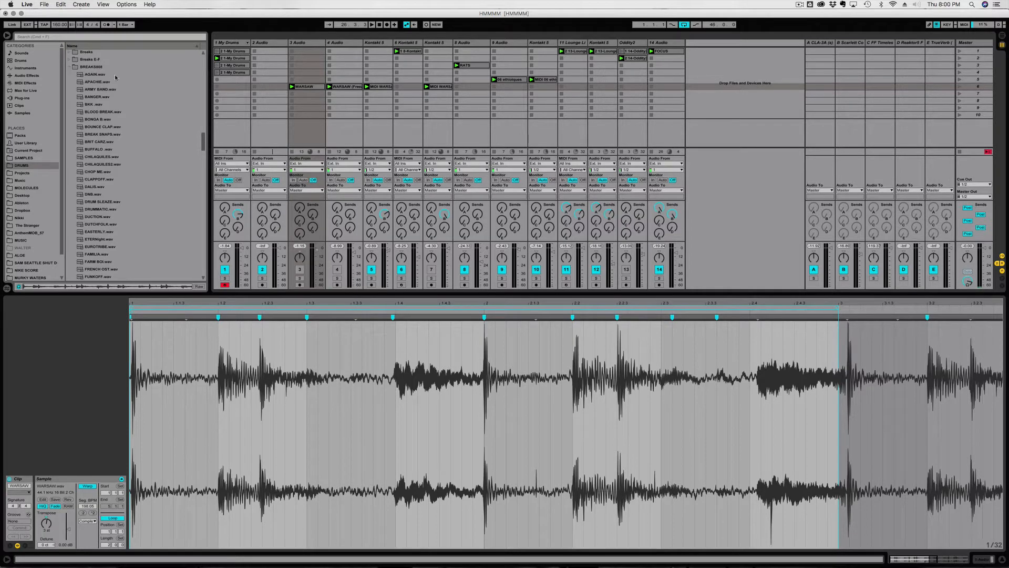
{"action": "left_click", "coordinate": [76, 67]}
{"action": "left_click", "coordinate": [22, 136]}
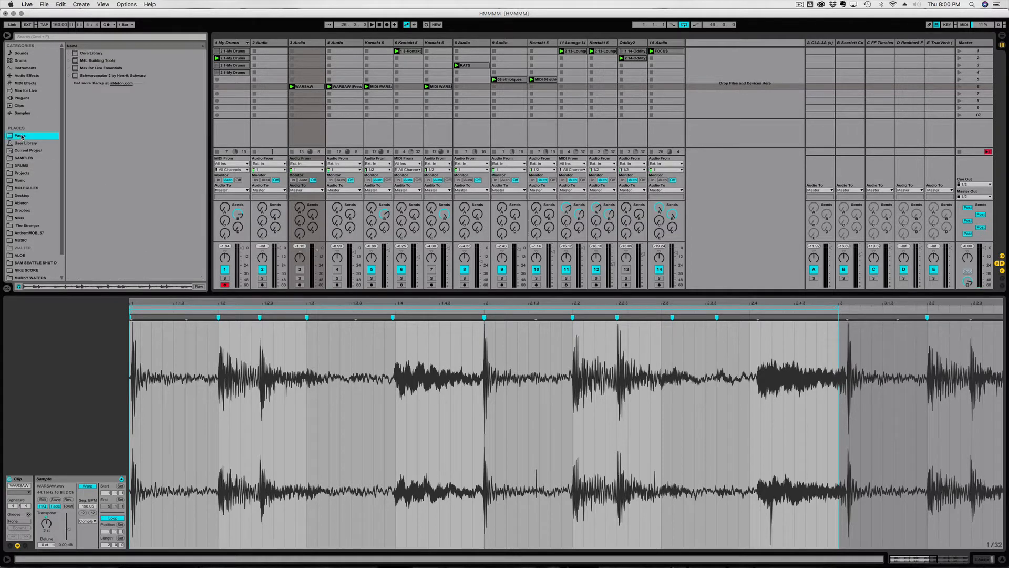
Solo the WARSAW audio track and audition the drum loop alone and with the rest of the mix
{"action": "left_click", "coordinate": [299, 278]}
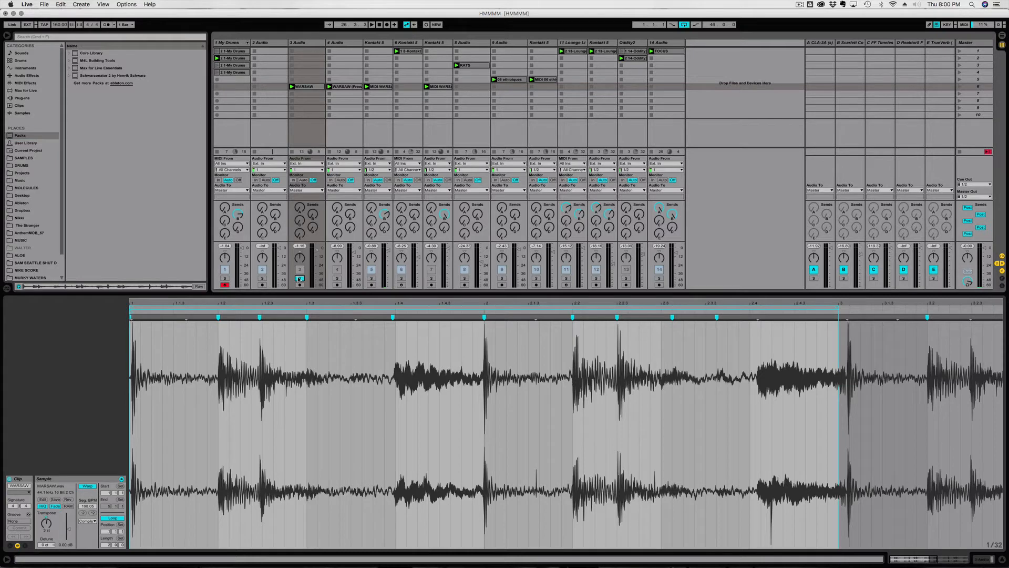
{"action": "key", "text": "space"}
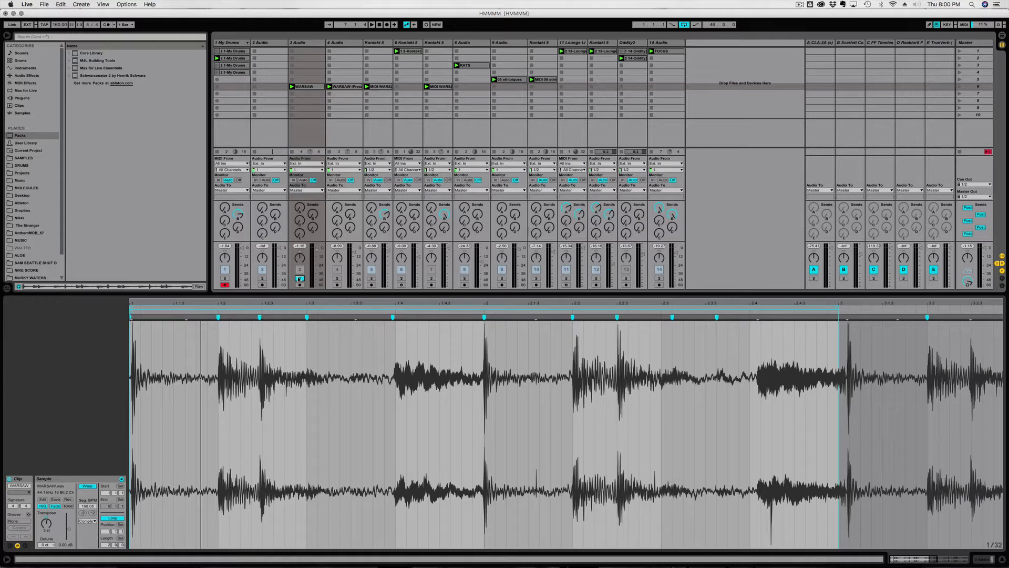
{"action": "left_click", "coordinate": [299, 278]}
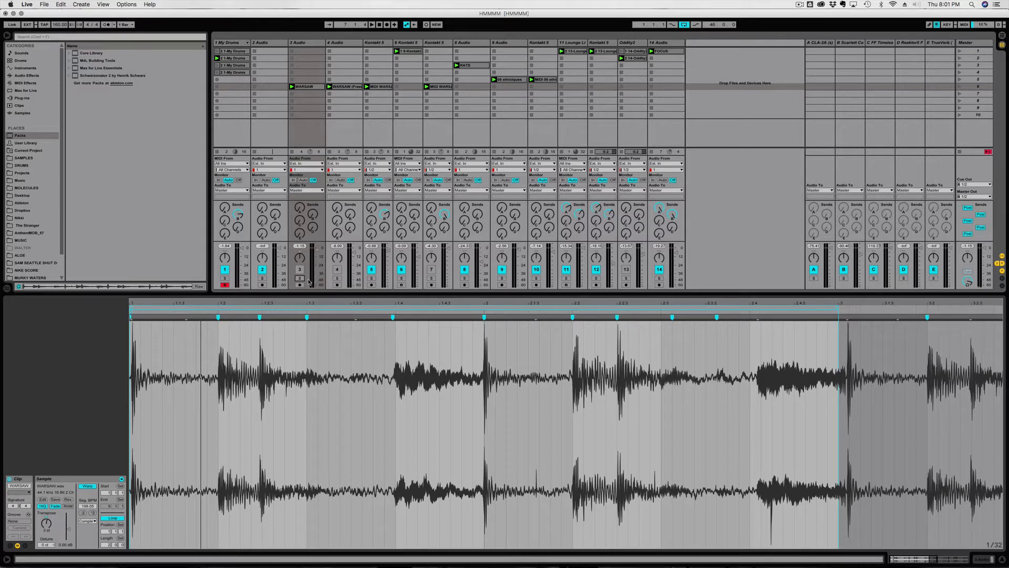
{"action": "left_click", "coordinate": [299, 278]}
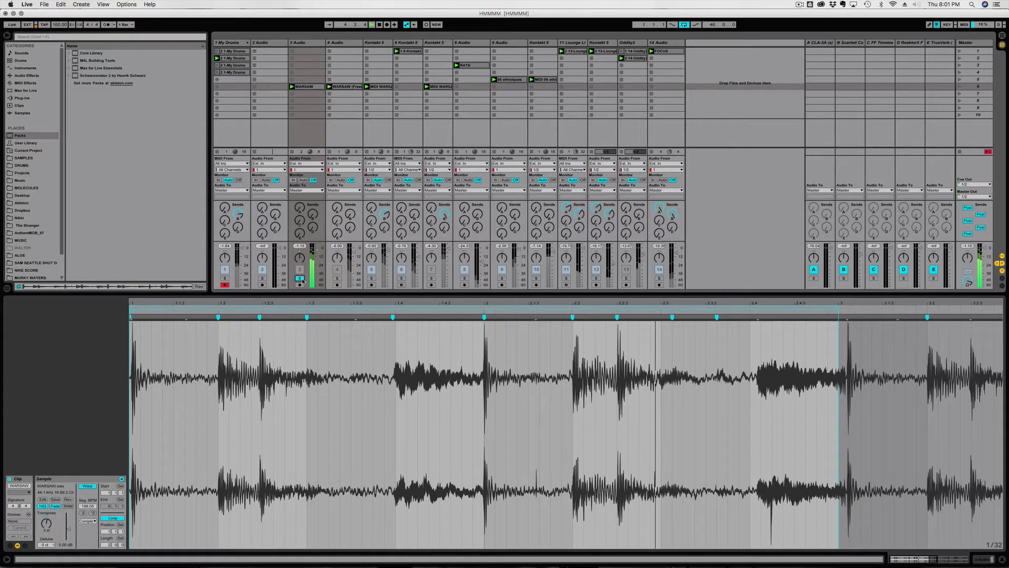
{"action": "left_click", "coordinate": [300, 279]}
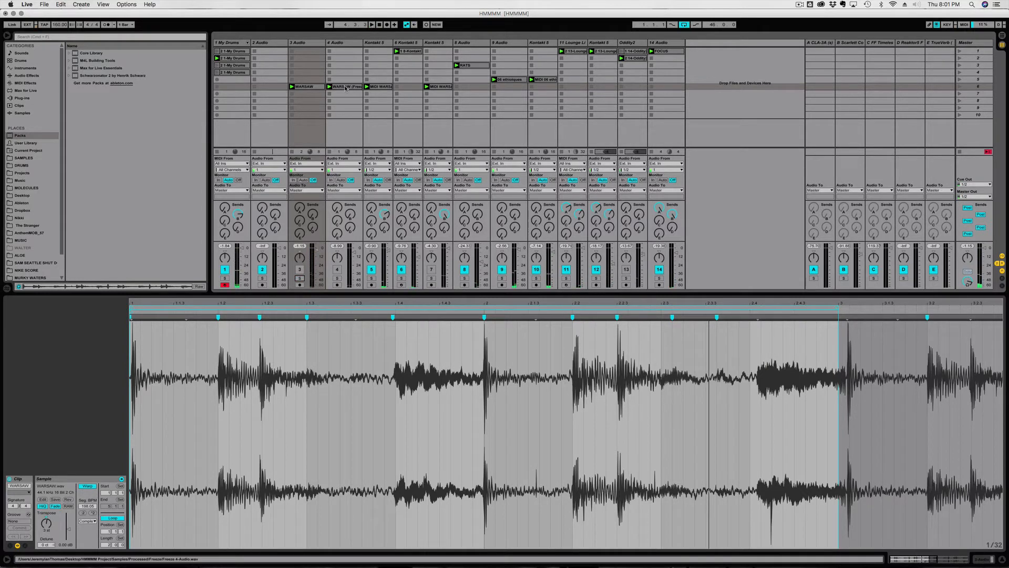
{"action": "left_click", "coordinate": [300, 279]}
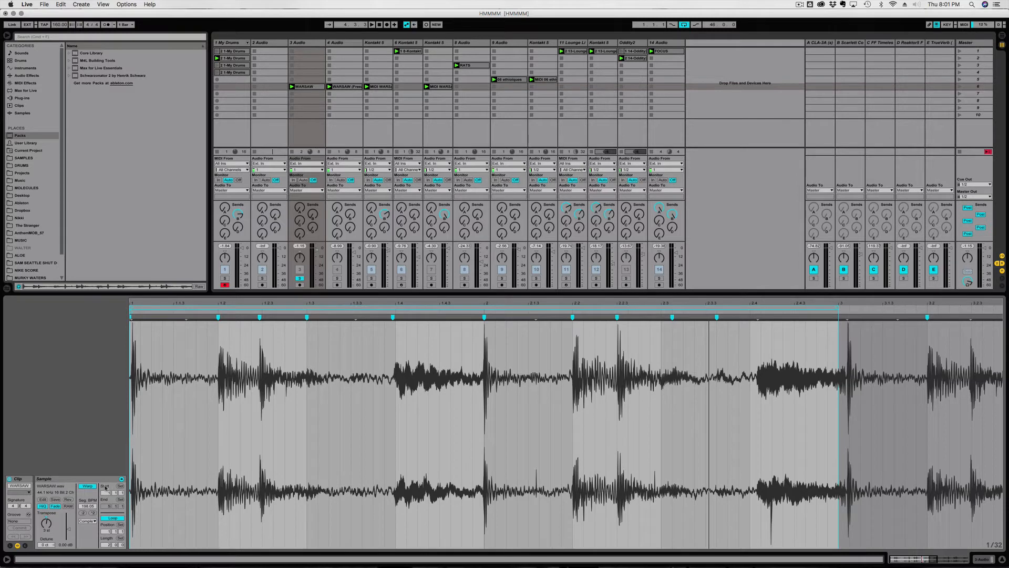
Review the warp modes for the WARSAW clip, set it to Beats, and play the soloed loop
{"action": "left_click", "coordinate": [91, 521]}
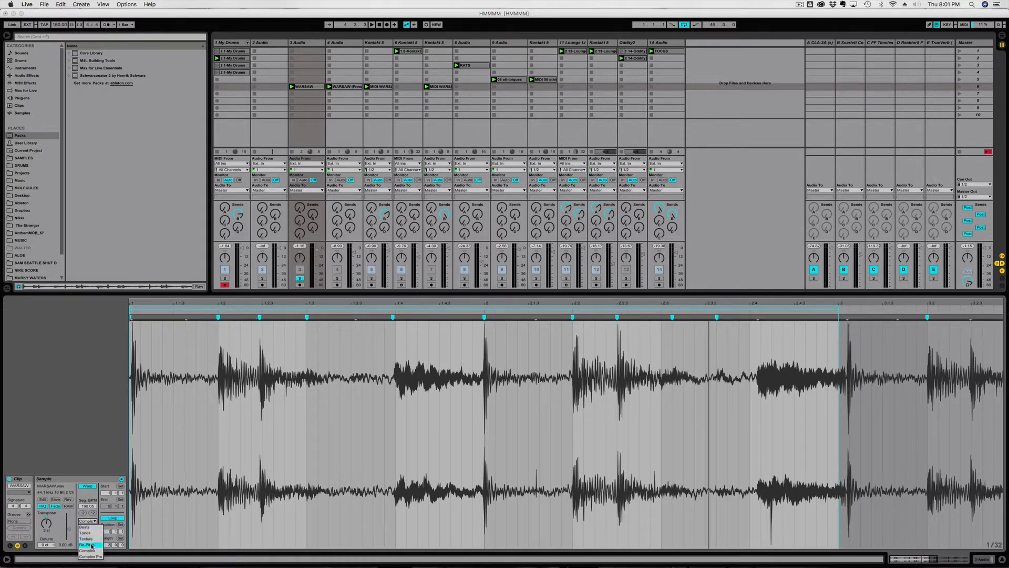
{"action": "left_click", "coordinate": [93, 555]}
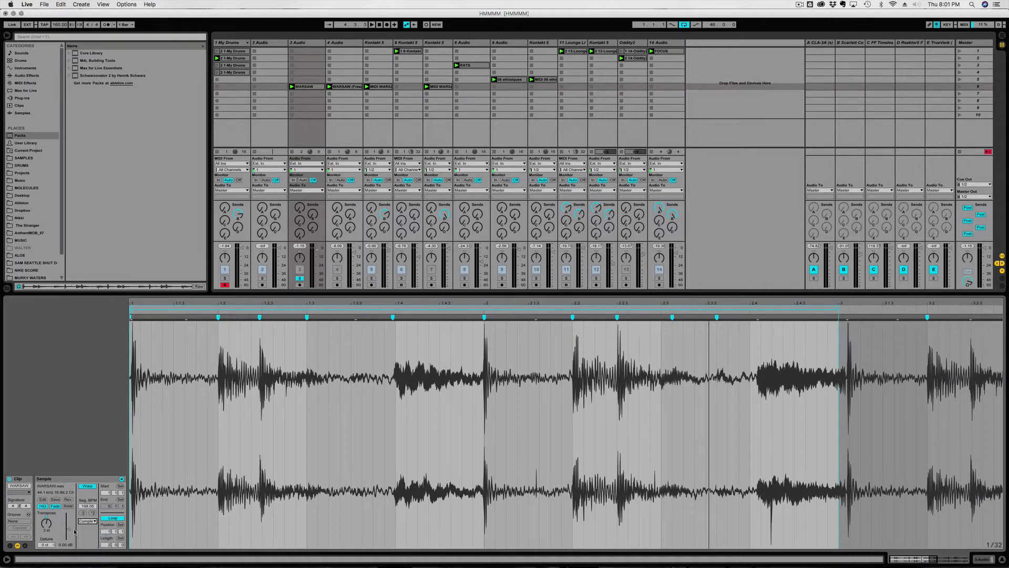
{"action": "key", "text": "space"}
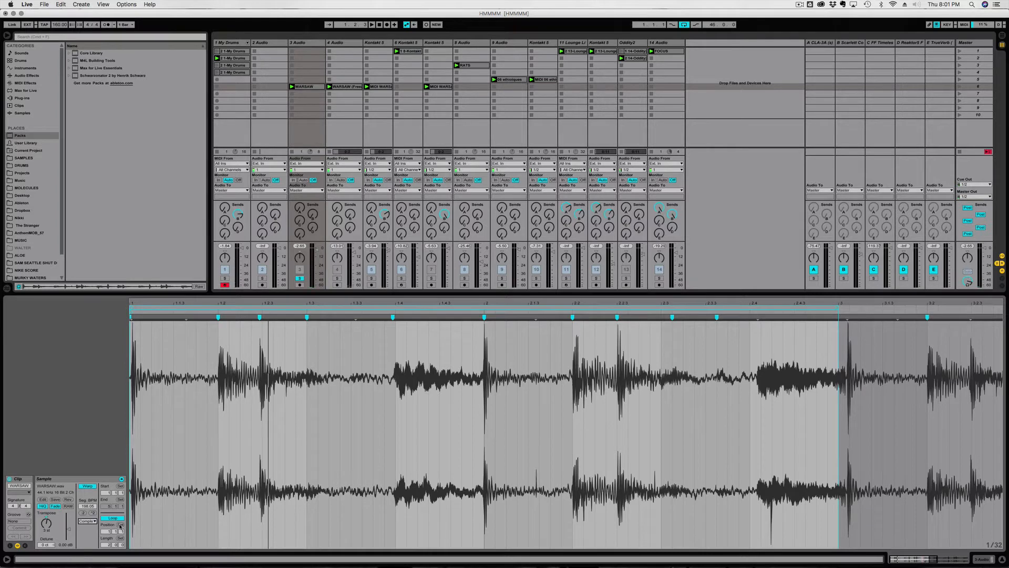
{"action": "left_click", "coordinate": [87, 521]}
{"action": "left_click", "coordinate": [87, 526]}
{"action": "left_click", "coordinate": [86, 542]}
{"action": "left_click", "coordinate": [83, 557]}
{"action": "key", "text": "space"}
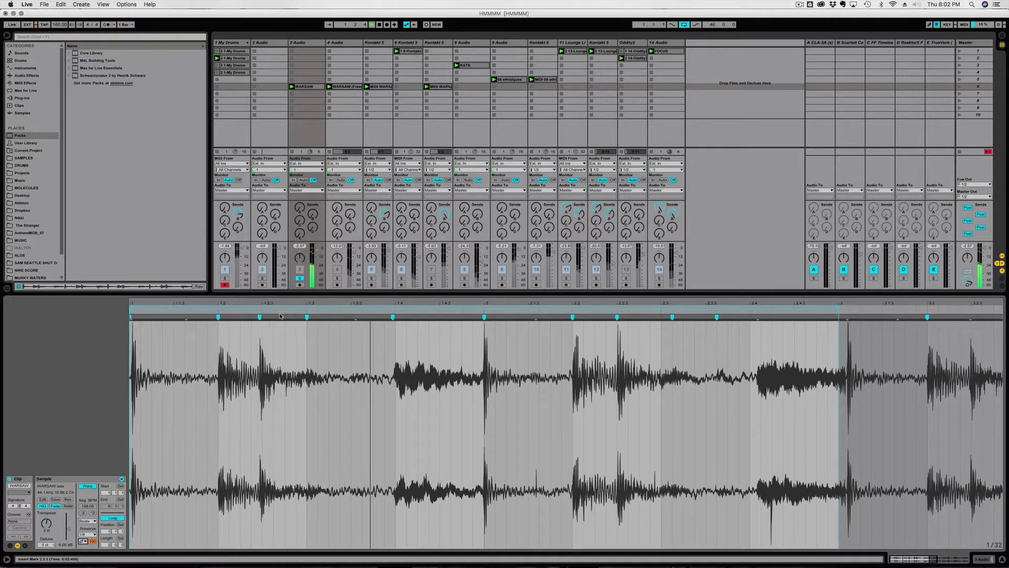
Try the WARSAW clip at double its segment BPM, restore the tempo, and check the transient loop mode options
{"action": "left_click", "coordinate": [93, 512]}
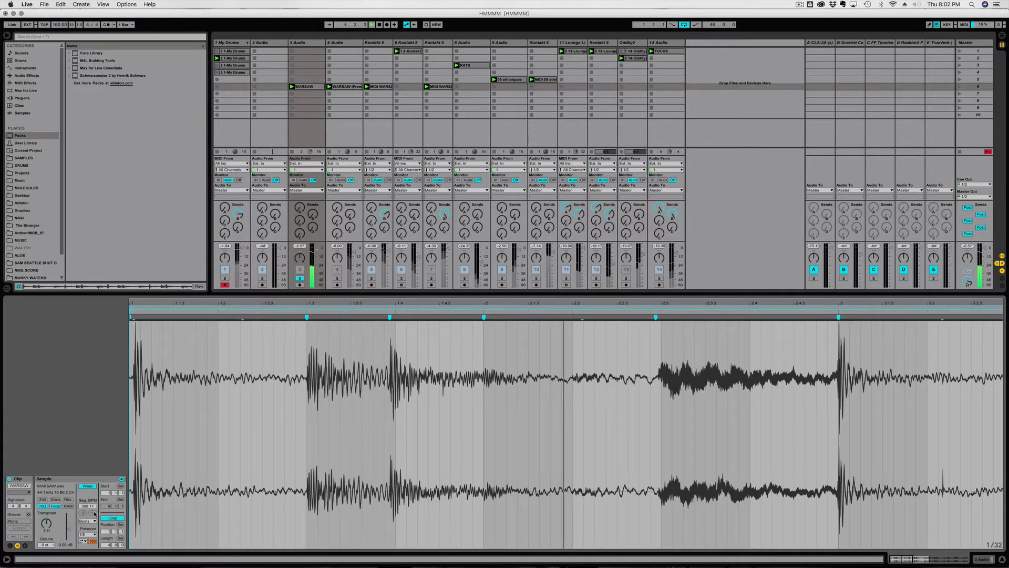
{"action": "left_click", "coordinate": [85, 513]}
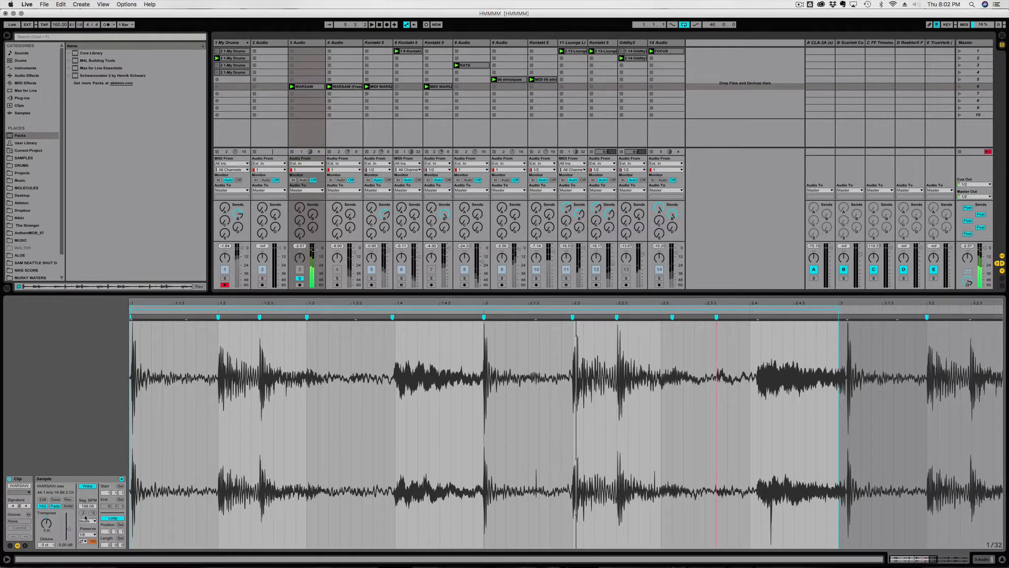
{"action": "left_click", "coordinate": [82, 542]}
{"action": "left_click", "coordinate": [85, 541]}
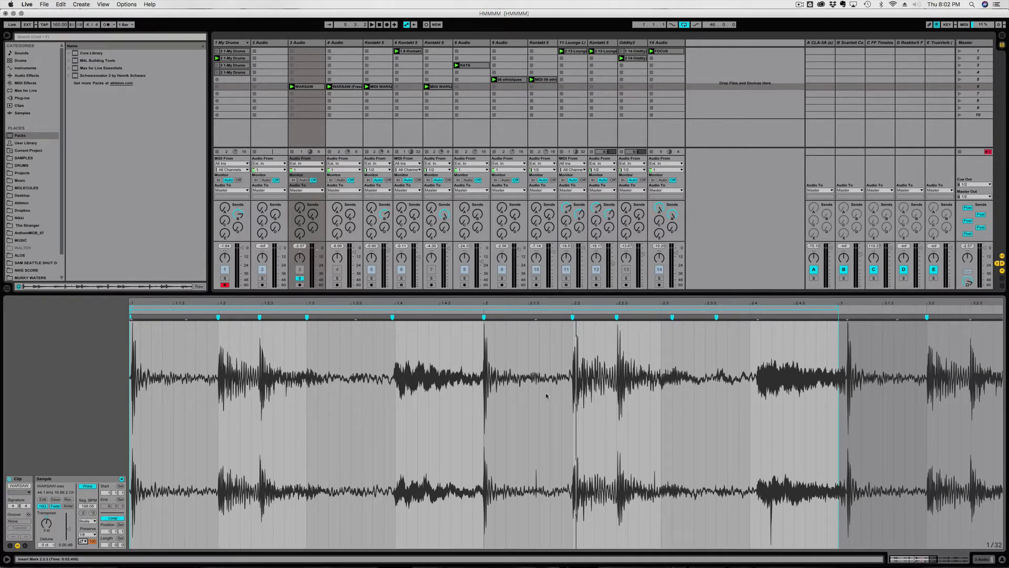
{"action": "left_click", "coordinate": [138, 473]}
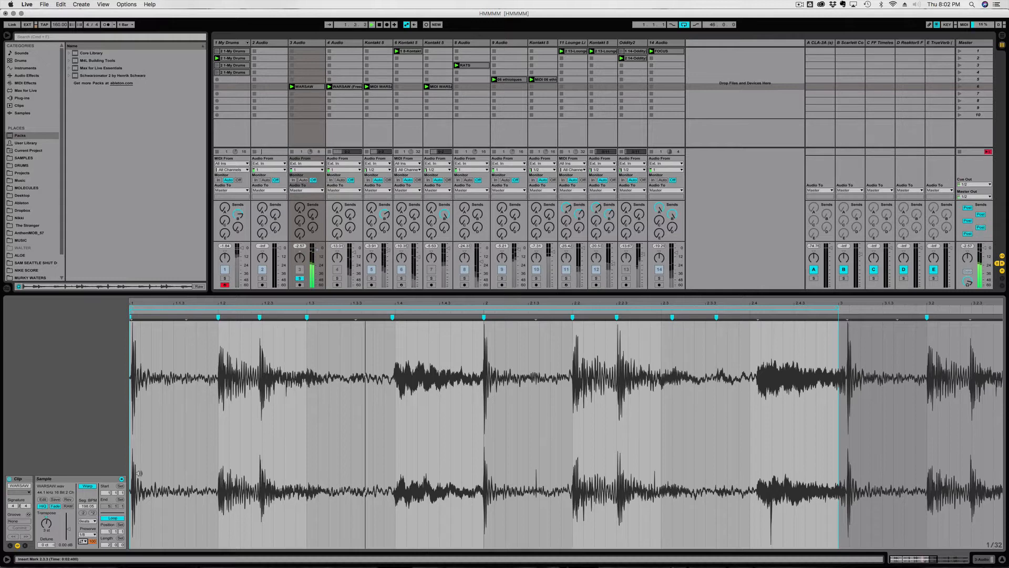
Set the clip's Preserve option to Transients while trying its segment BPM halved and doubled, then restore the original tempo
{"action": "left_click", "coordinate": [83, 513]}
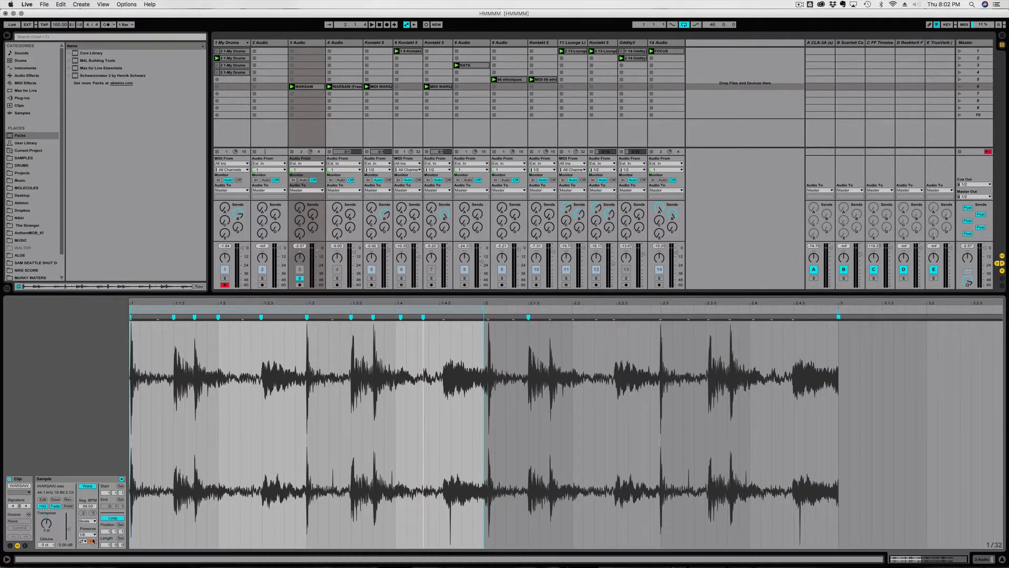
{"action": "left_click", "coordinate": [91, 534]}
{"action": "left_click", "coordinate": [91, 529]}
{"action": "left_click", "coordinate": [93, 513]}
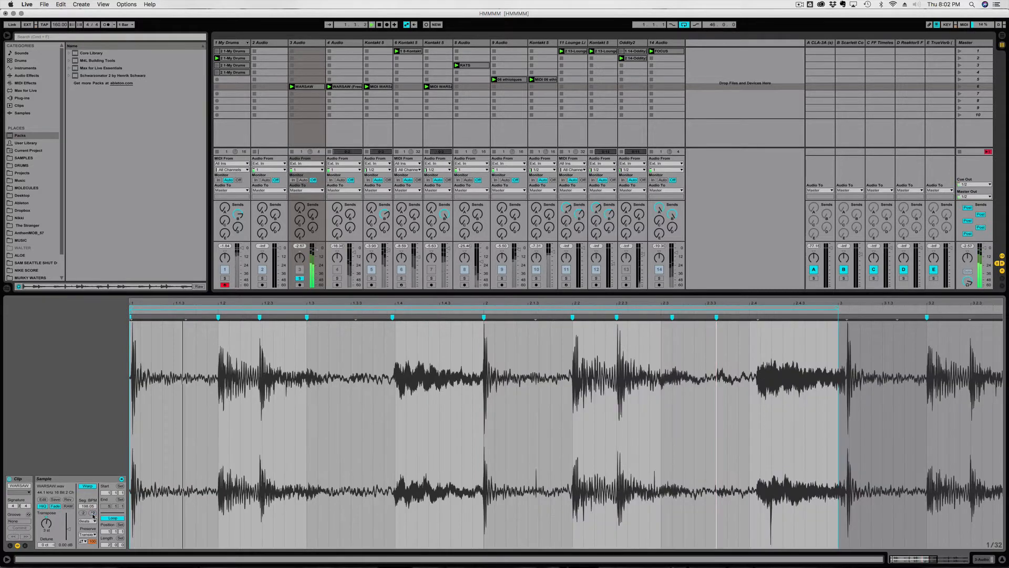
{"action": "left_click", "coordinate": [93, 514]}
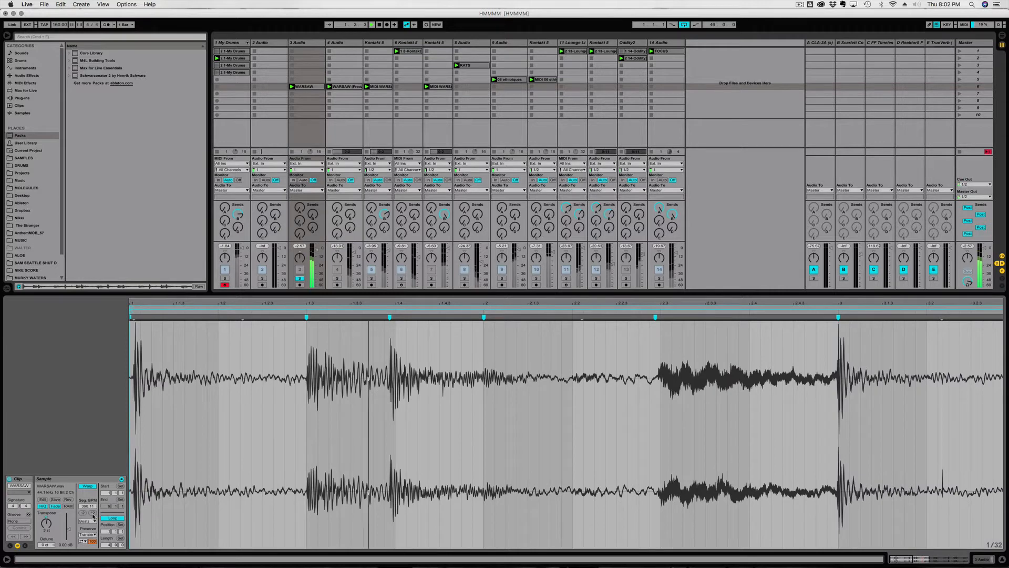
{"action": "left_click", "coordinate": [85, 513]}
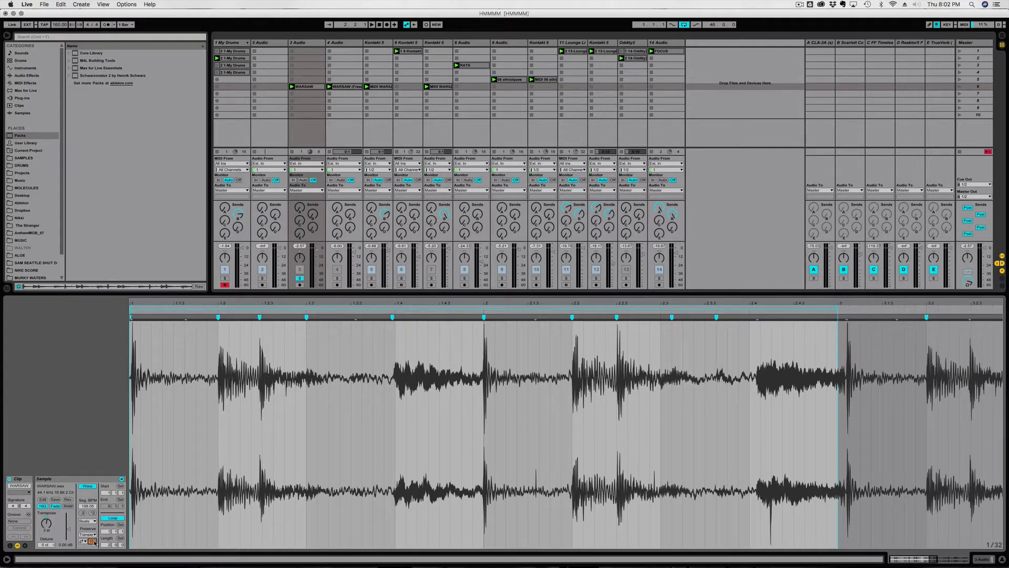
Play the loop and try sweeping the transient envelope down, then bring it back up to maximum
{"action": "key", "text": "space"}
{"action": "left_click_drag", "start_coordinate": [93, 541], "coordinate": [93, 560]}
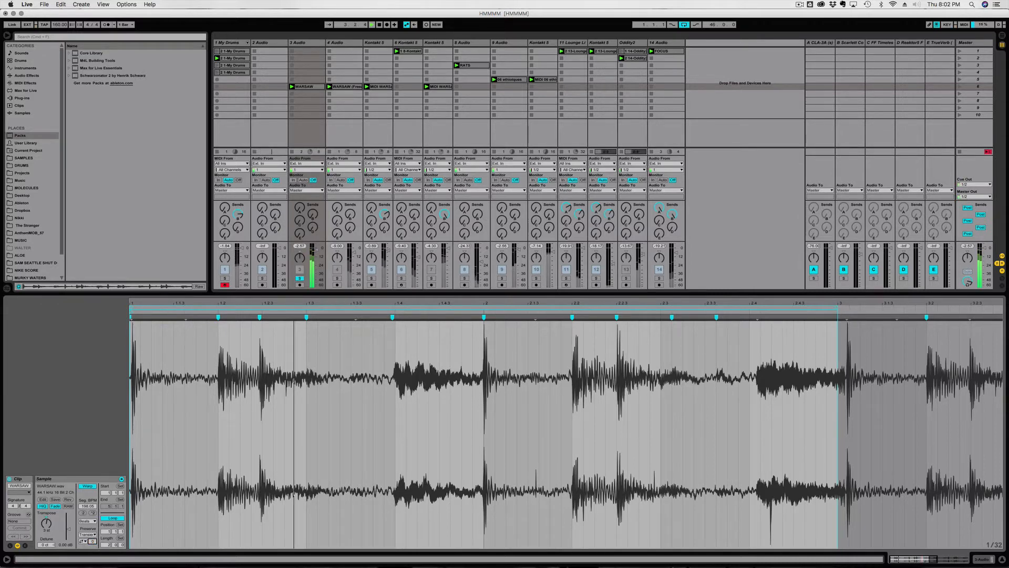
{"action": "left_click_drag", "start_coordinate": [93, 542], "coordinate": [93, 505]}
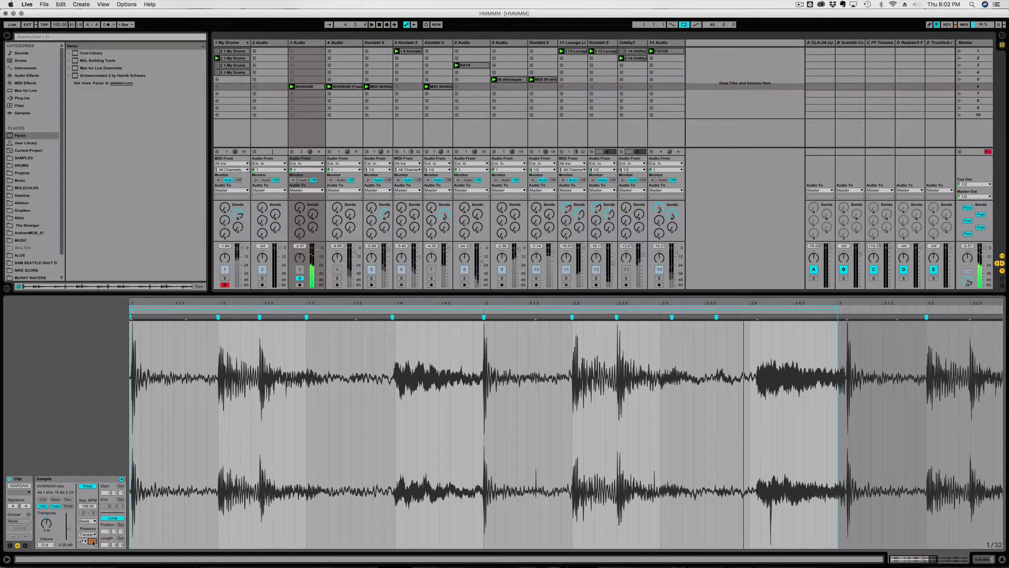
Turn off the clip's transient loop mode and lower the transient envelope to shorten the hits, auditioning the loop
{"action": "left_click", "coordinate": [84, 541]}
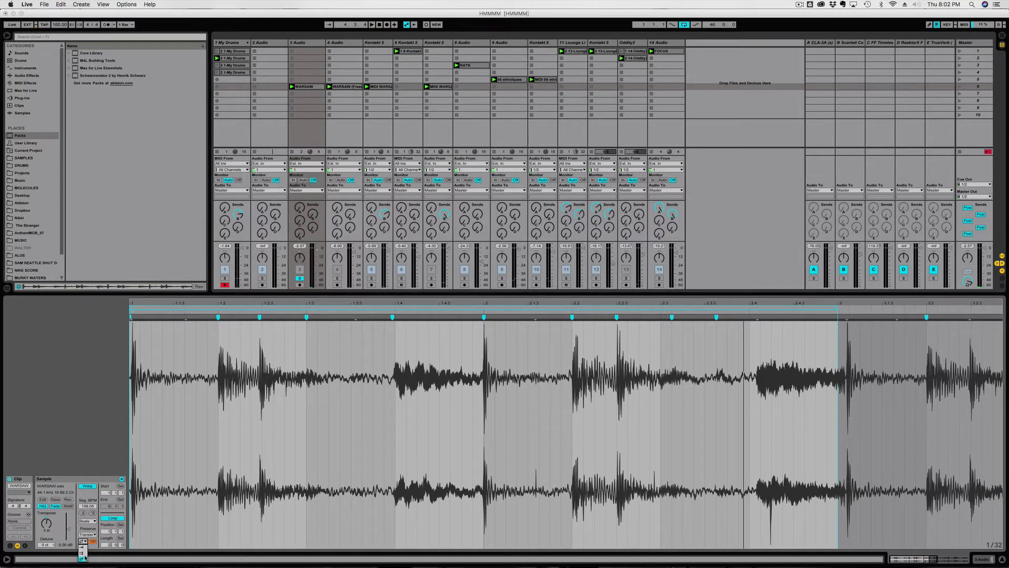
{"action": "left_click", "coordinate": [81, 548]}
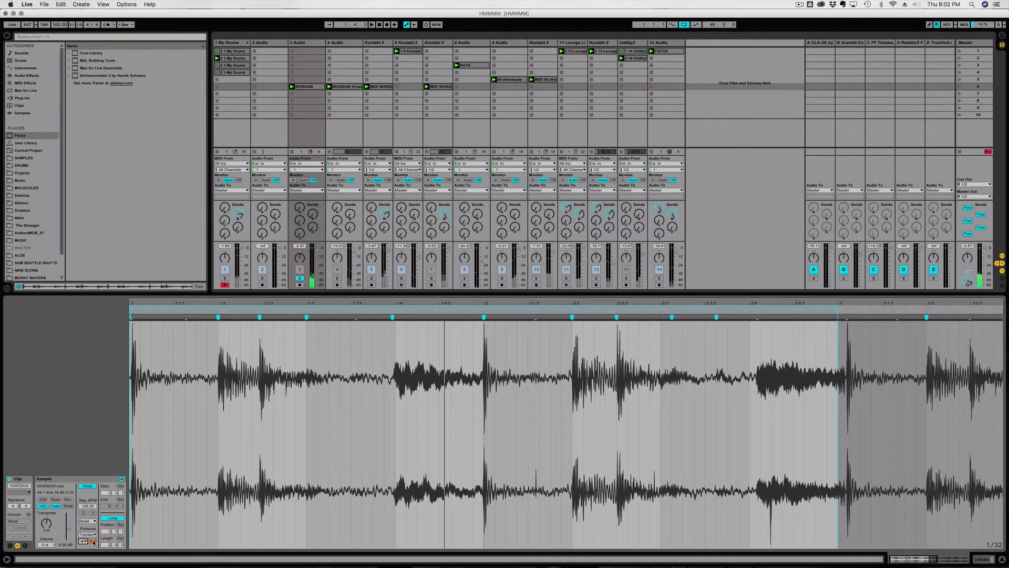
{"action": "left_click_drag", "start_coordinate": [93, 542], "coordinate": [93, 553]}
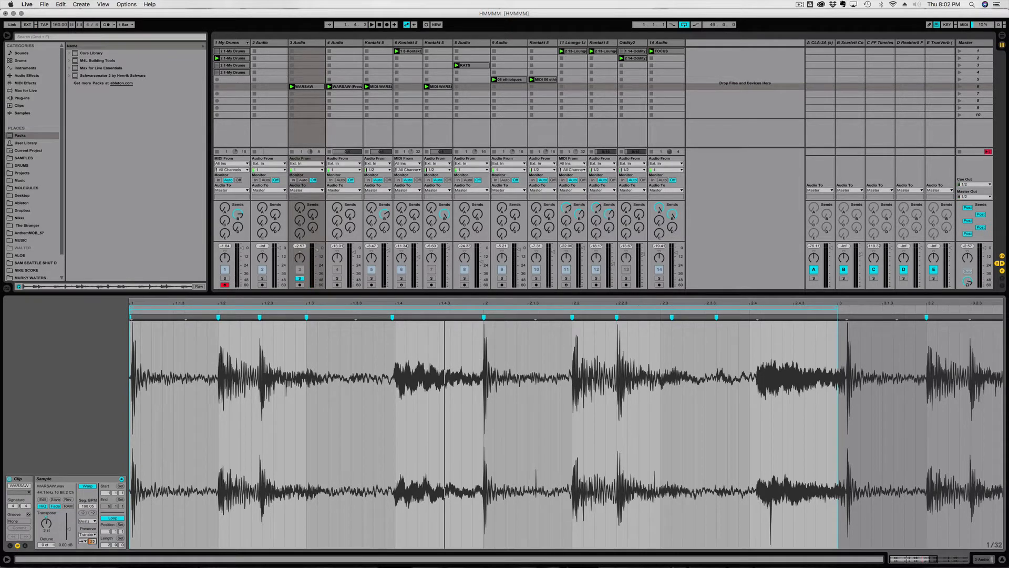
{"action": "key", "text": "space"}
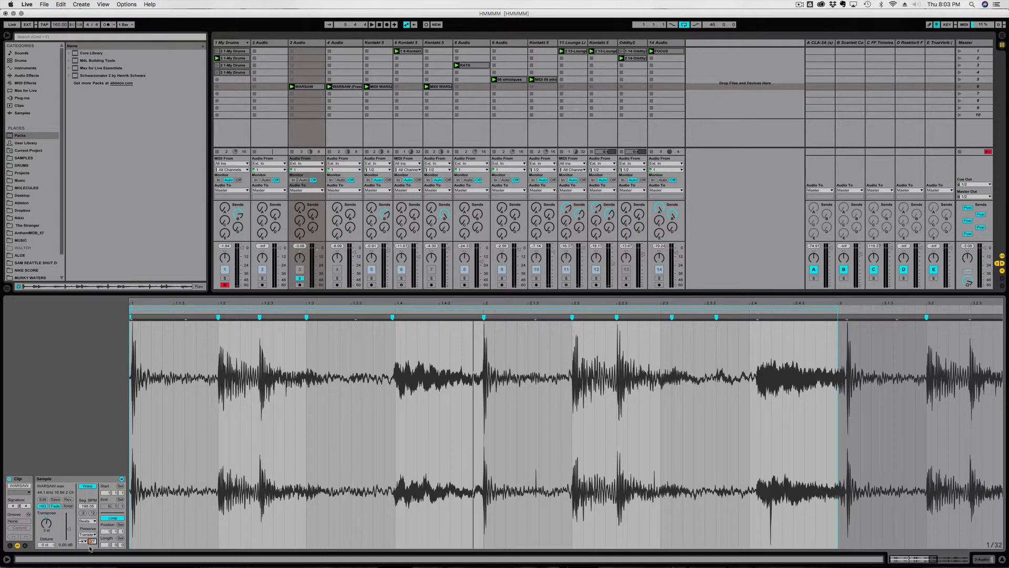
{"action": "key", "text": "space"}
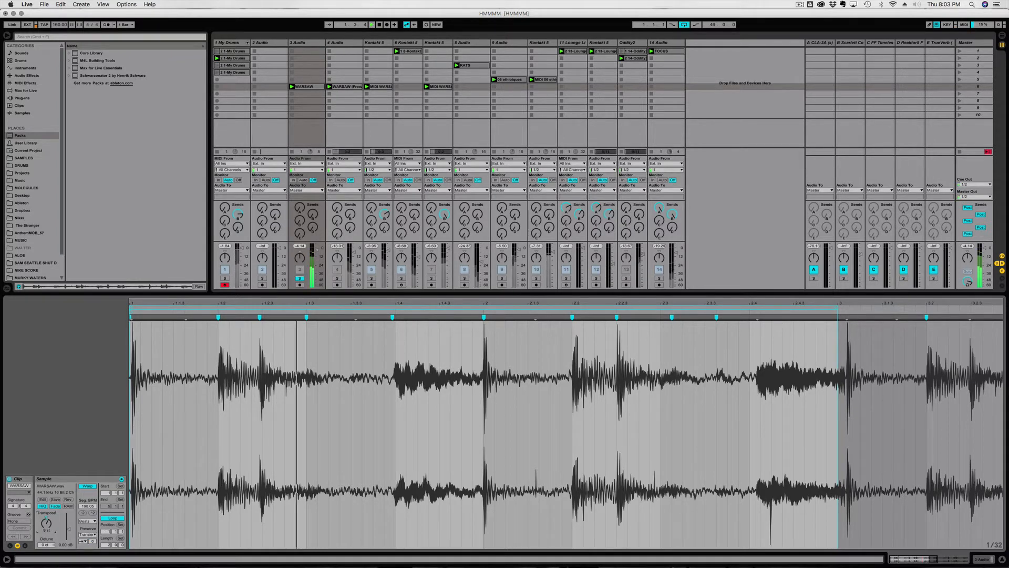
Try transposing the WARSAW clip, then compare its track with the frozen WARSAW track by soloing each in turn
{"action": "mouse_move", "coordinate": [46, 524]}
{"action": "left_mouse_down"}
{"action": "mouse_move", "coordinate": [46, 502]}
{"action": "mouse_move", "coordinate": [46, 521]}
{"action": "left_mouse_up"}
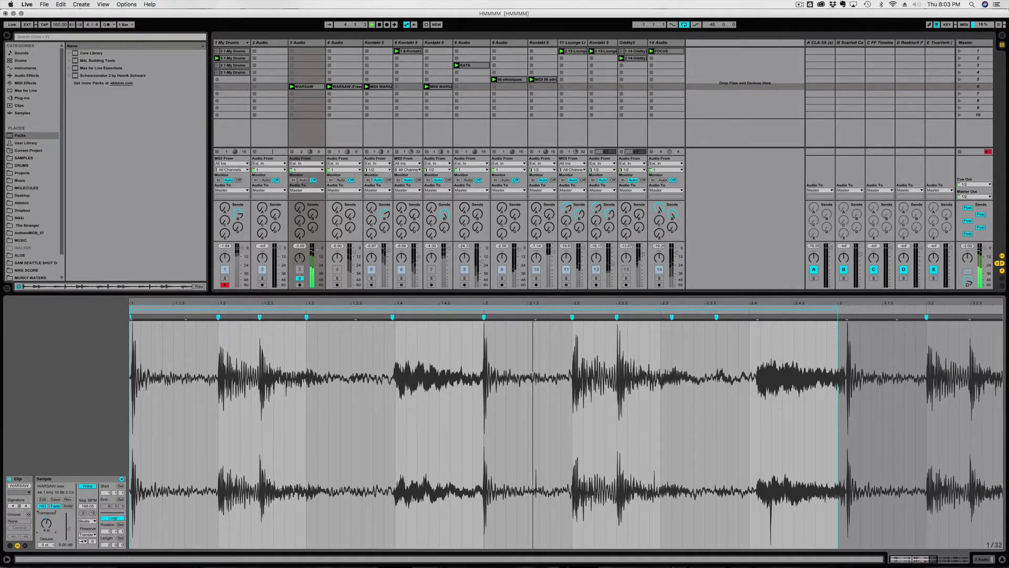
{"action": "left_click", "coordinate": [337, 278]}
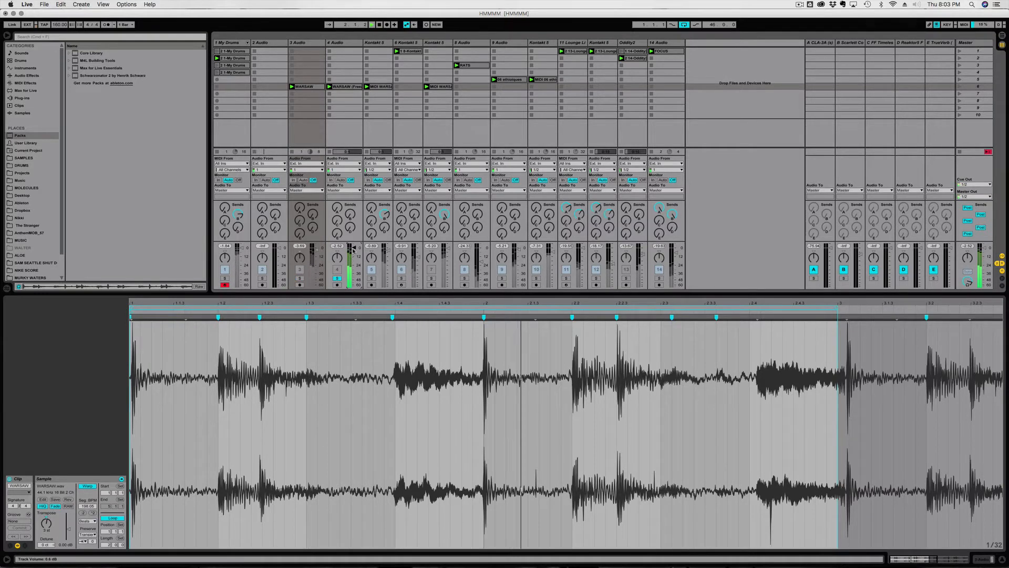
{"action": "left_click", "coordinate": [300, 279]}
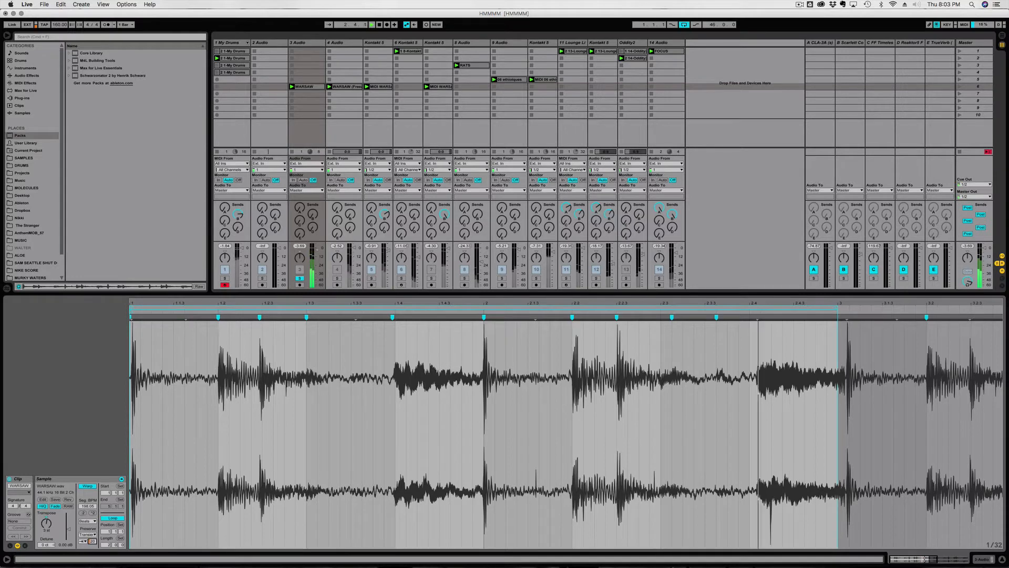
Set the WARSAW clip's Preserve resolution to 1/8
{"action": "left_click", "coordinate": [91, 541]}
{"action": "left_click", "coordinate": [84, 510]}
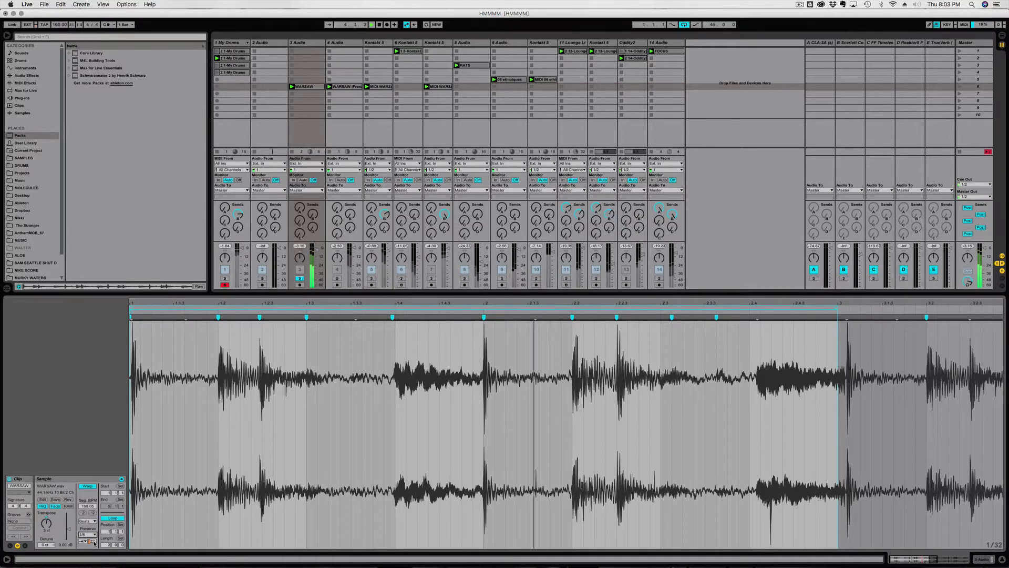
Try a Preserve resolution of 1/2 on the WARSAW clip, then set it back to 1/8
{"action": "left_click", "coordinate": [88, 535]}
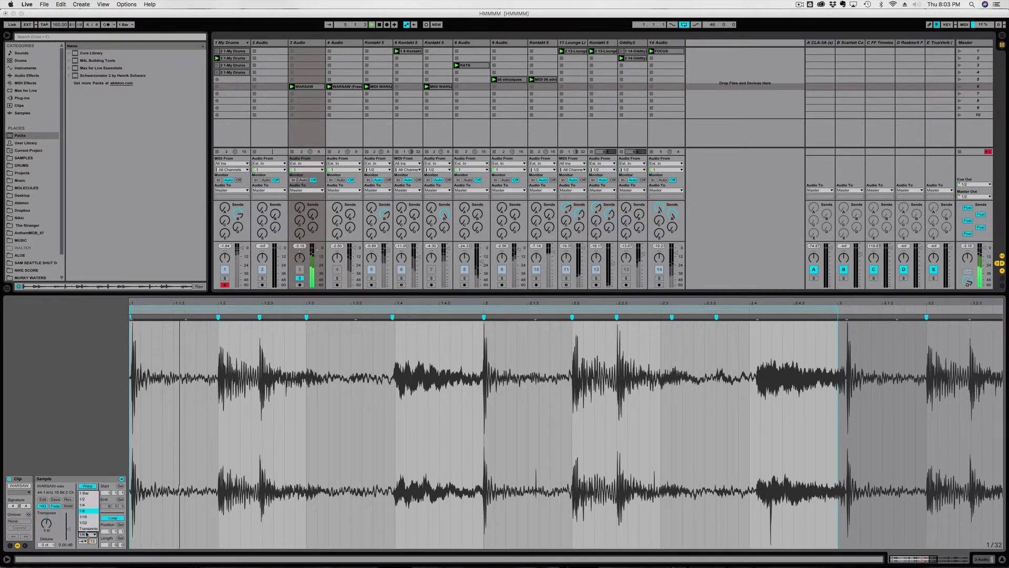
{"action": "left_click", "coordinate": [84, 499]}
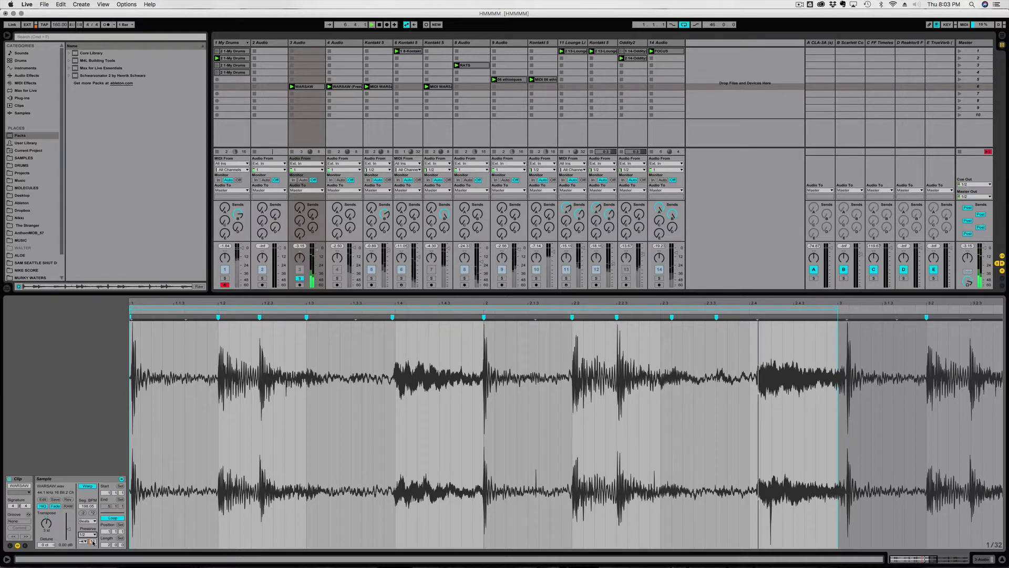
{"action": "left_click", "coordinate": [90, 535]}
{"action": "left_click", "coordinate": [84, 510]}
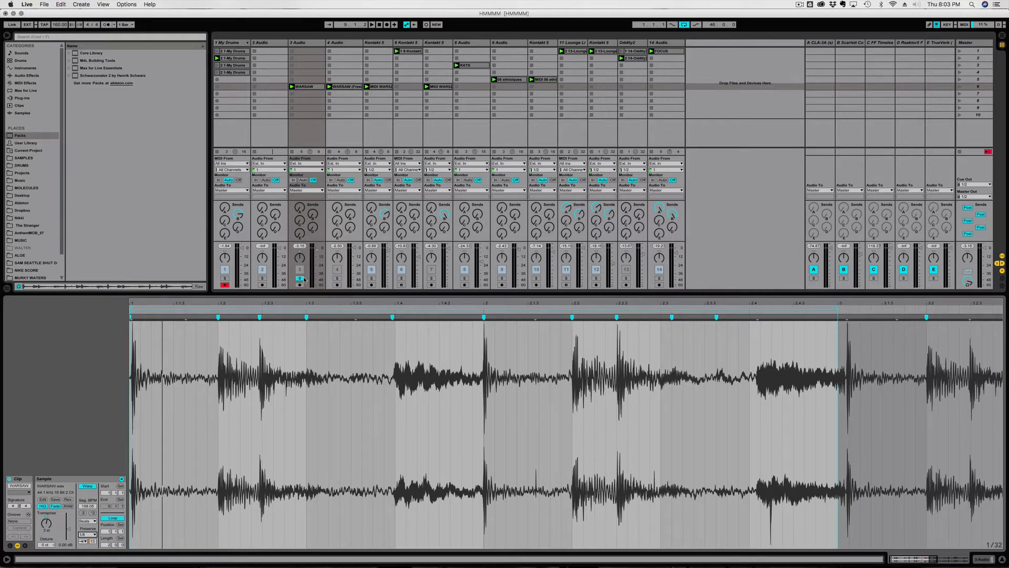
Duplicate the 3 Audio track that holds the WARSAW clip
{"action": "left_click", "coordinate": [301, 43]}
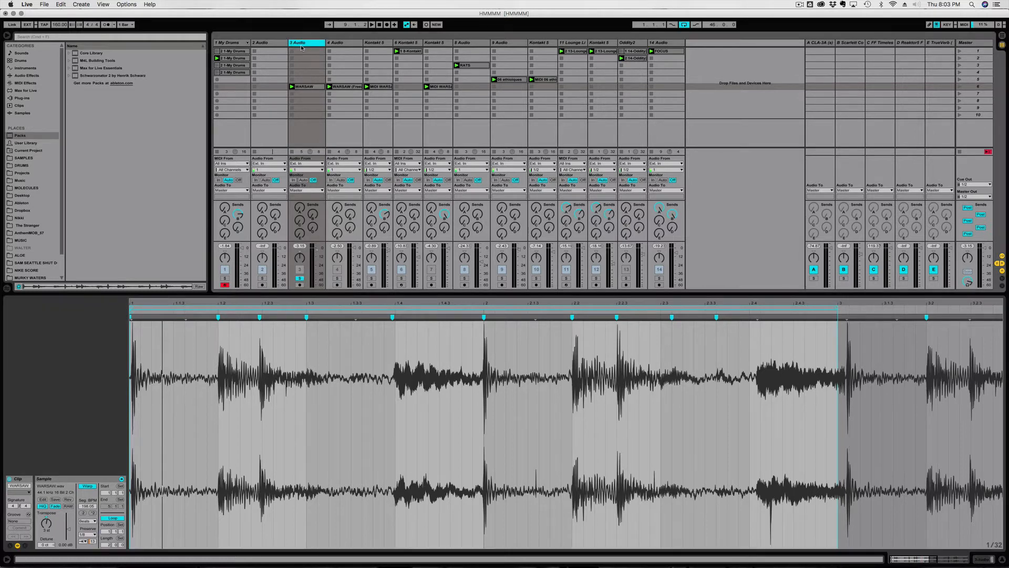
{"action": "key", "text": "super+d"}
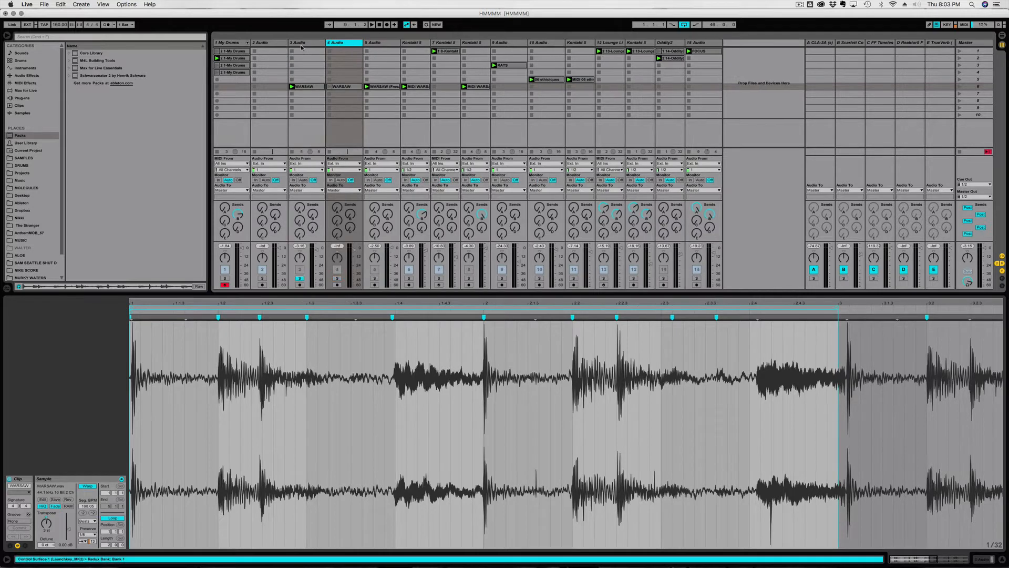
{"action": "right_click", "coordinate": [334, 44]}
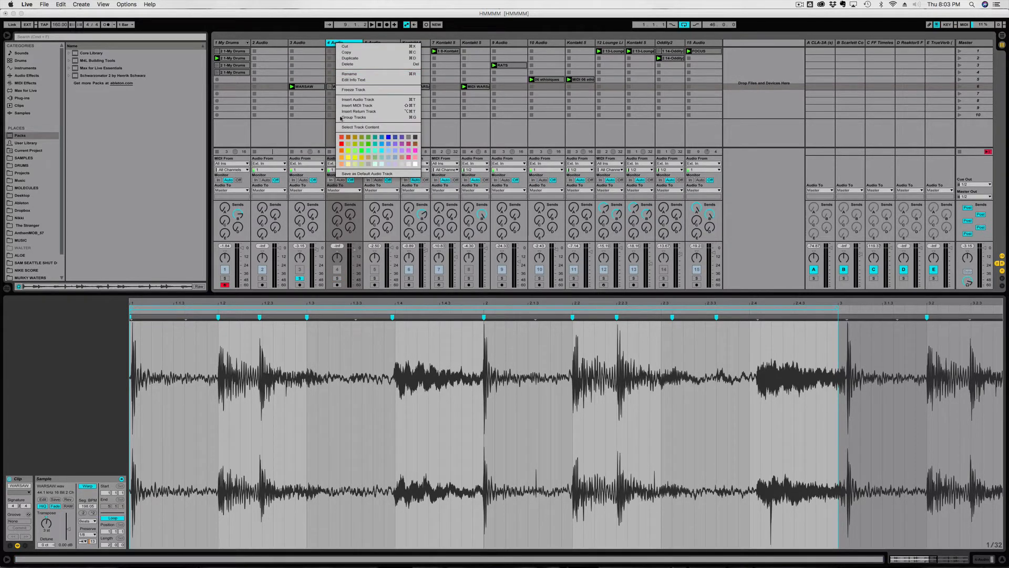
{"action": "left_click", "coordinate": [301, 128]}
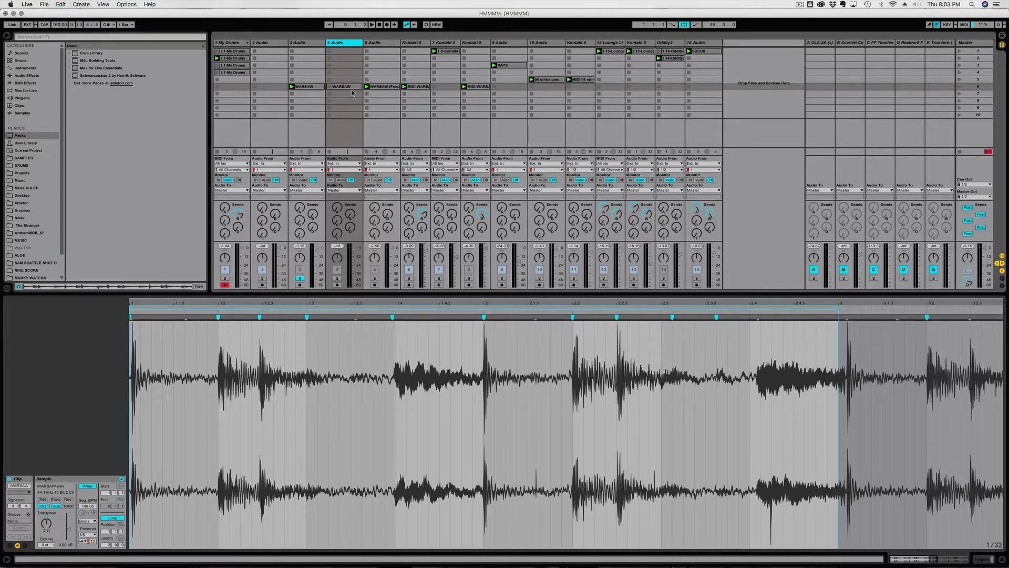
Freeze the duplicated WARSAW track and flatten it to audio
{"action": "right_click", "coordinate": [343, 45]}
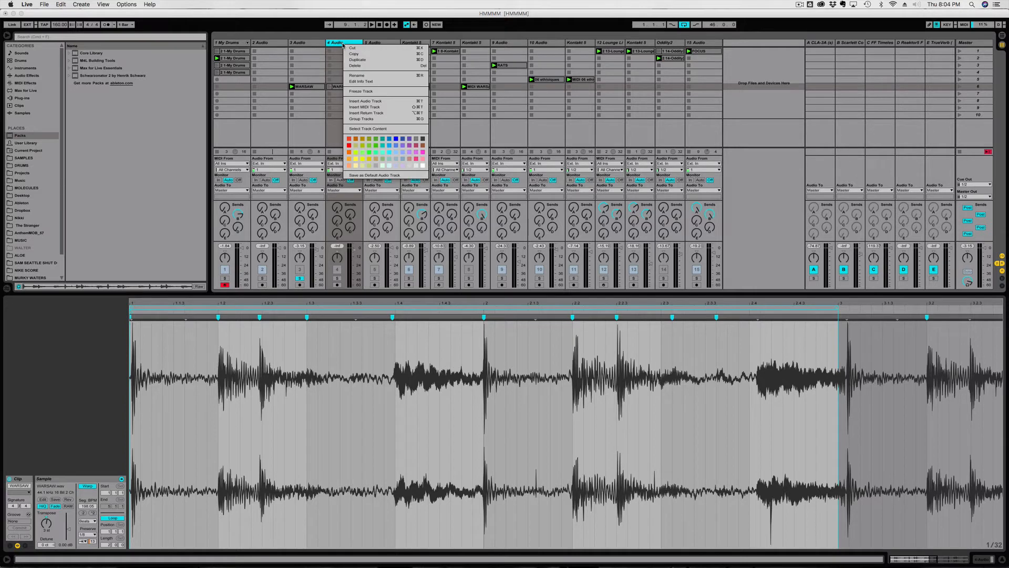
{"action": "left_click", "coordinate": [359, 92]}
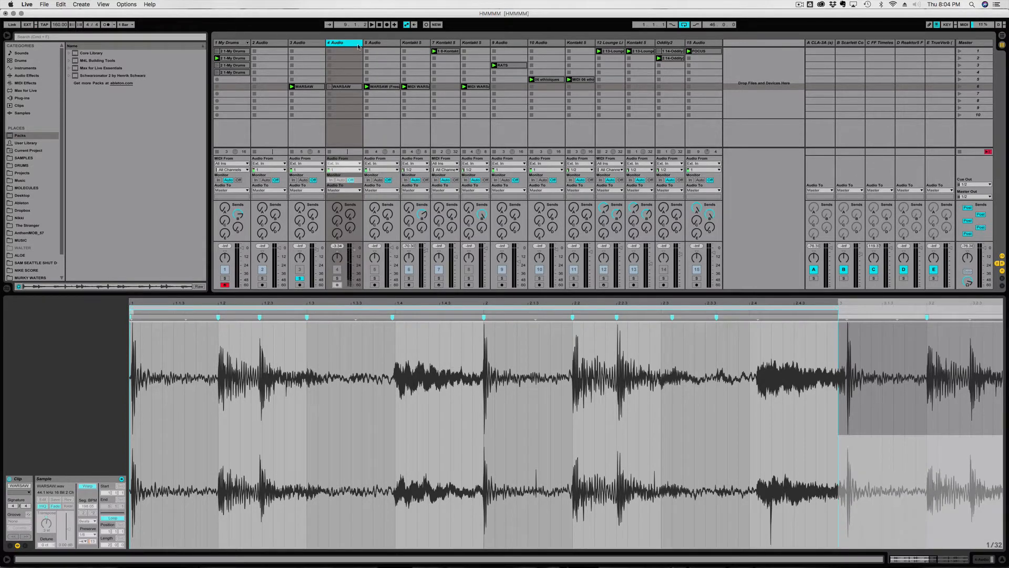
{"action": "right_click", "coordinate": [358, 46]}
{"action": "left_click", "coordinate": [363, 97]}
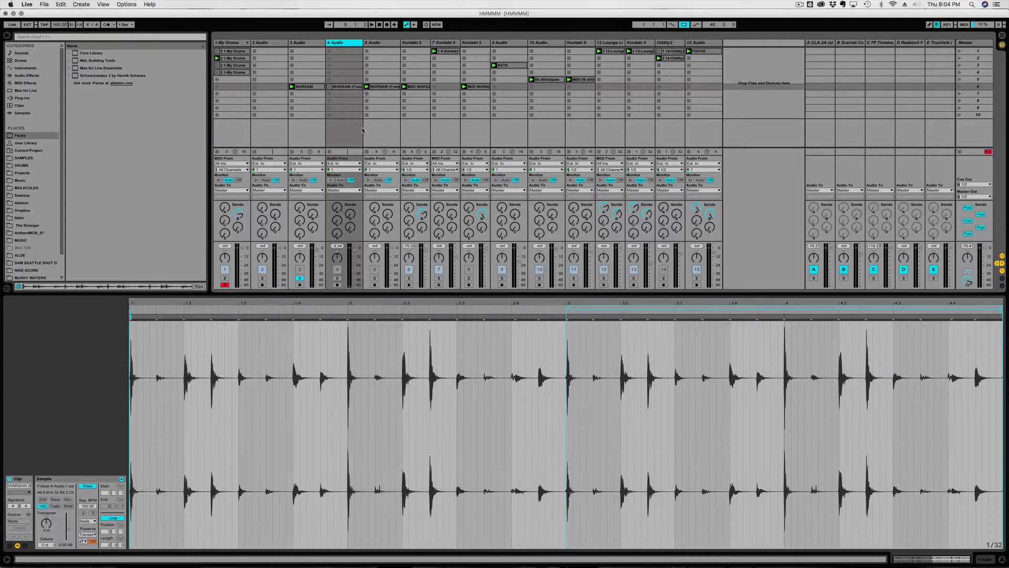
Solo the flattened track and launch its WARSAW clip to hear the shortened hits
{"action": "left_click", "coordinate": [338, 279]}
{"action": "key", "text": "space"}
{"action": "key", "text": "space"}
{"action": "left_click", "coordinate": [330, 87]}
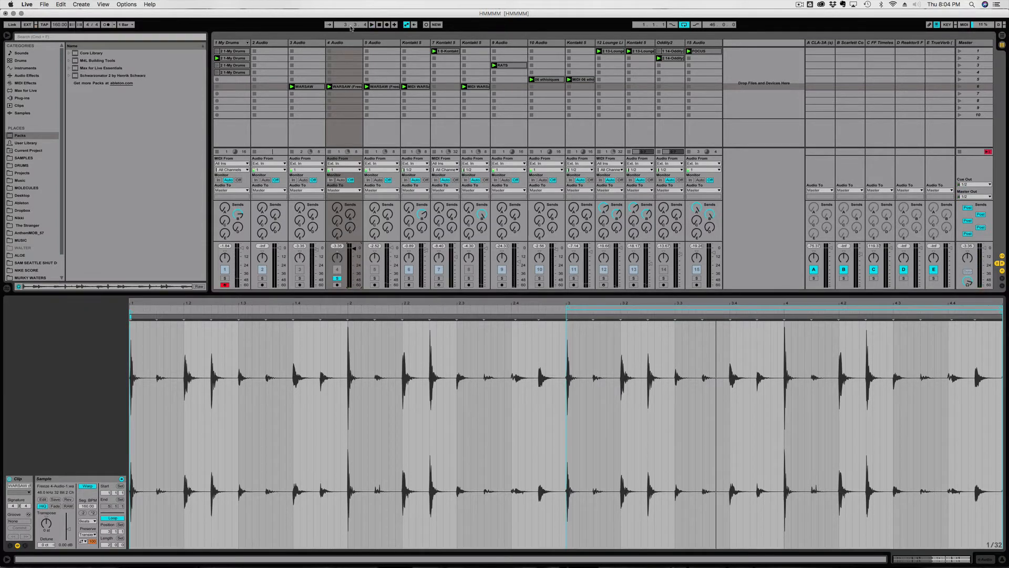
Convert the drums of the flattened WARSAW clip on 4 Audio to a new MIDI track
{"action": "left_click", "coordinate": [339, 44]}
{"action": "right_click", "coordinate": [339, 46]}
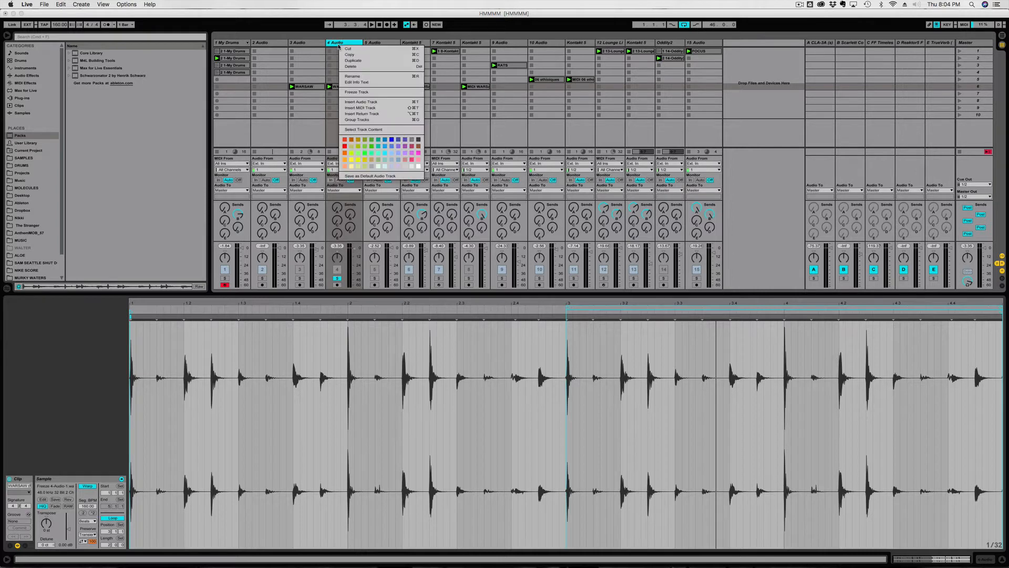
{"action": "left_click", "coordinate": [343, 86]}
{"action": "right_click", "coordinate": [344, 87]}
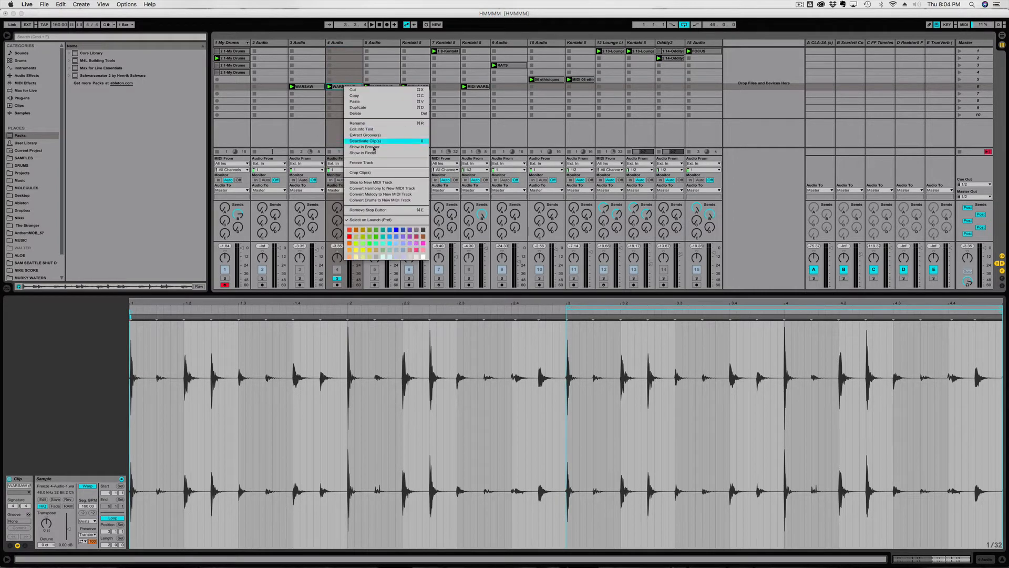
{"action": "left_click", "coordinate": [378, 200]}
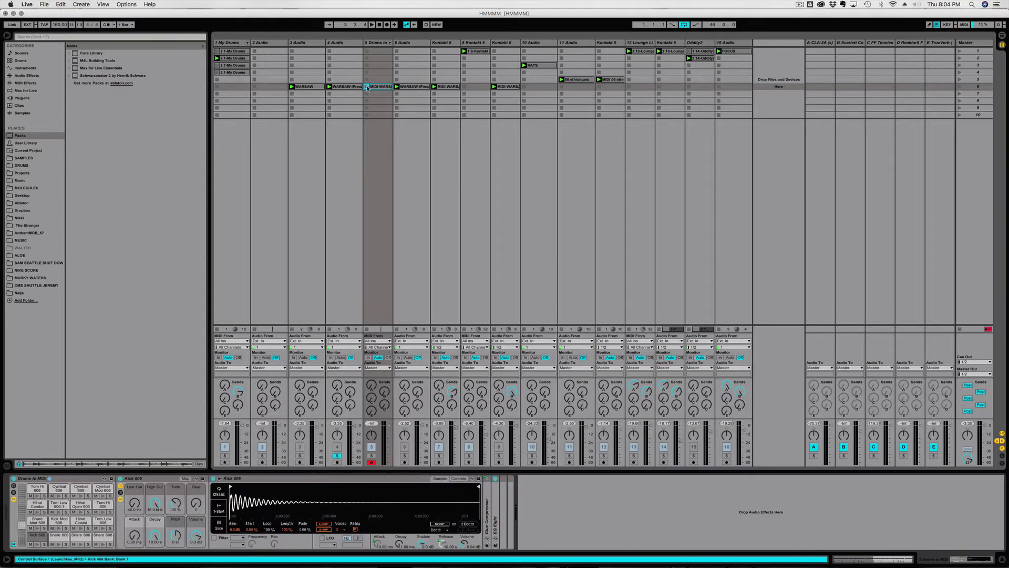
Solo the converted drum MIDI track and play it with its 606 kit
{"action": "left_click", "coordinate": [372, 456]}
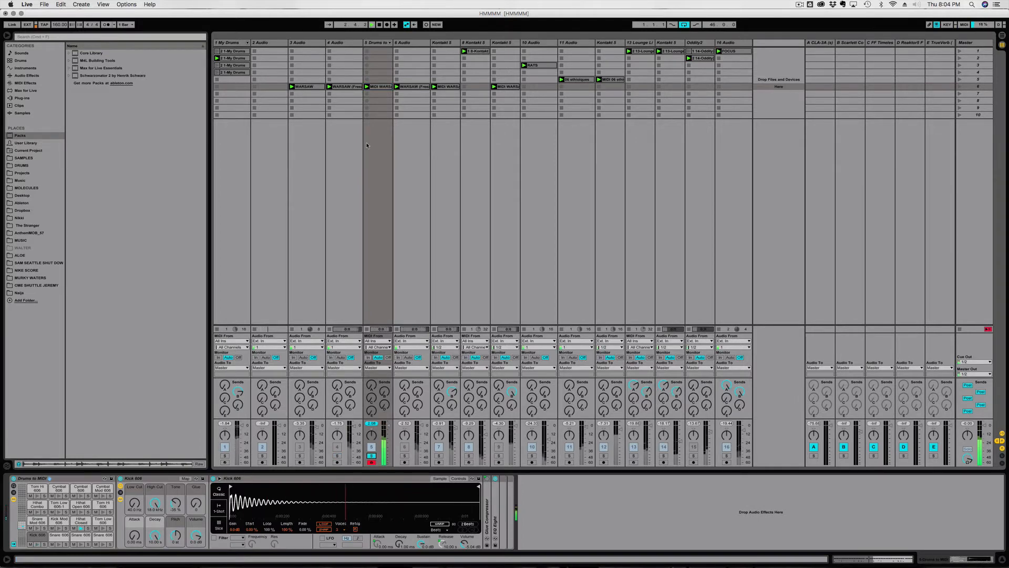
{"action": "left_click", "coordinate": [372, 42]}
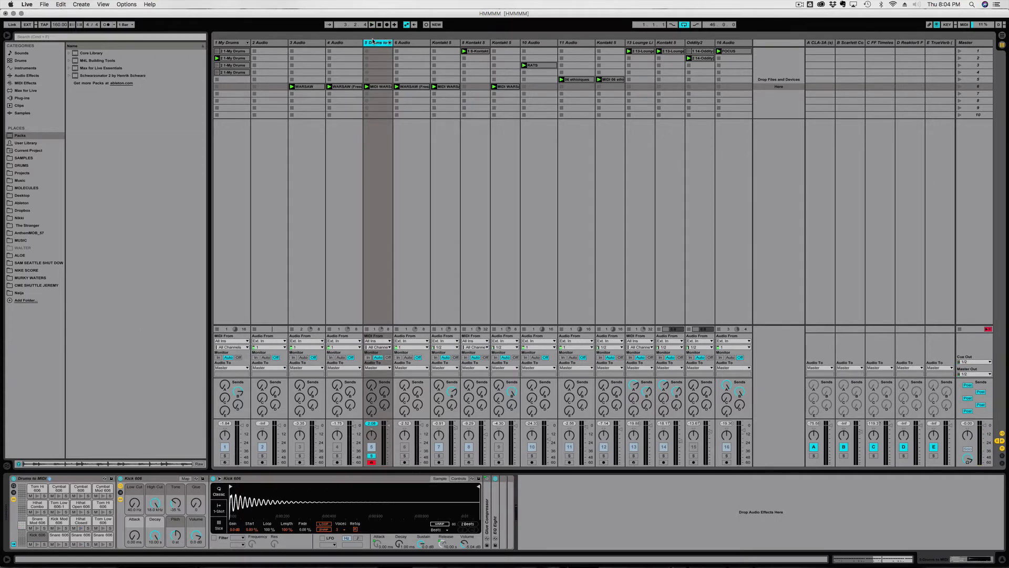
{"action": "key", "text": "space"}
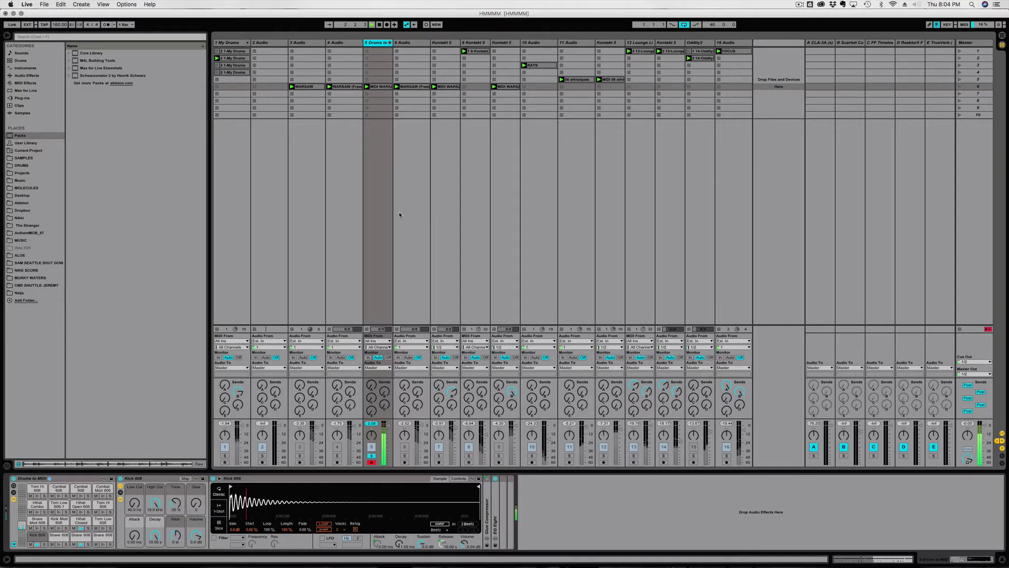
{"action": "key", "text": "space"}
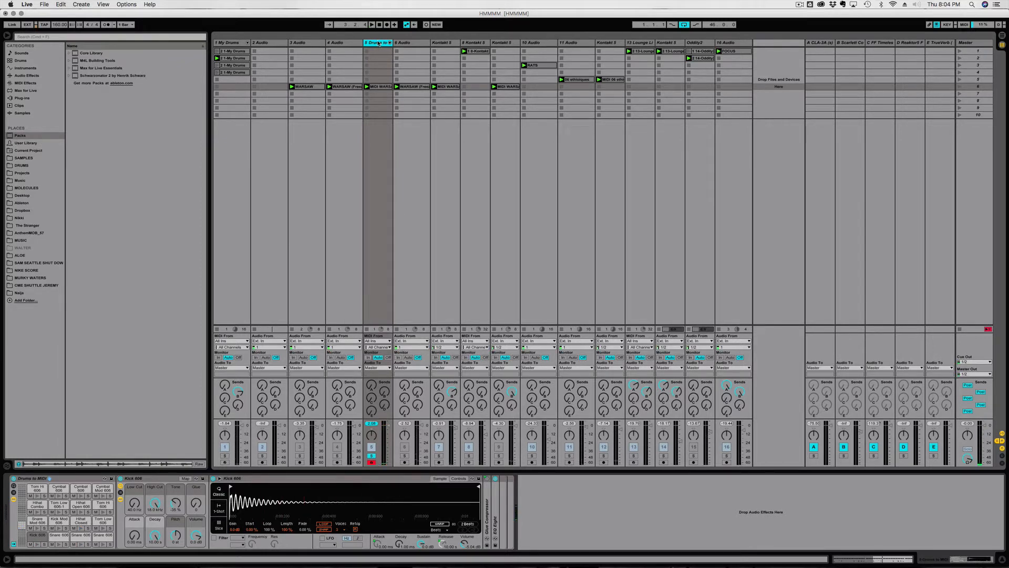
{"action": "key", "text": "super+d"}
{"action": "left_click", "coordinate": [378, 44]}
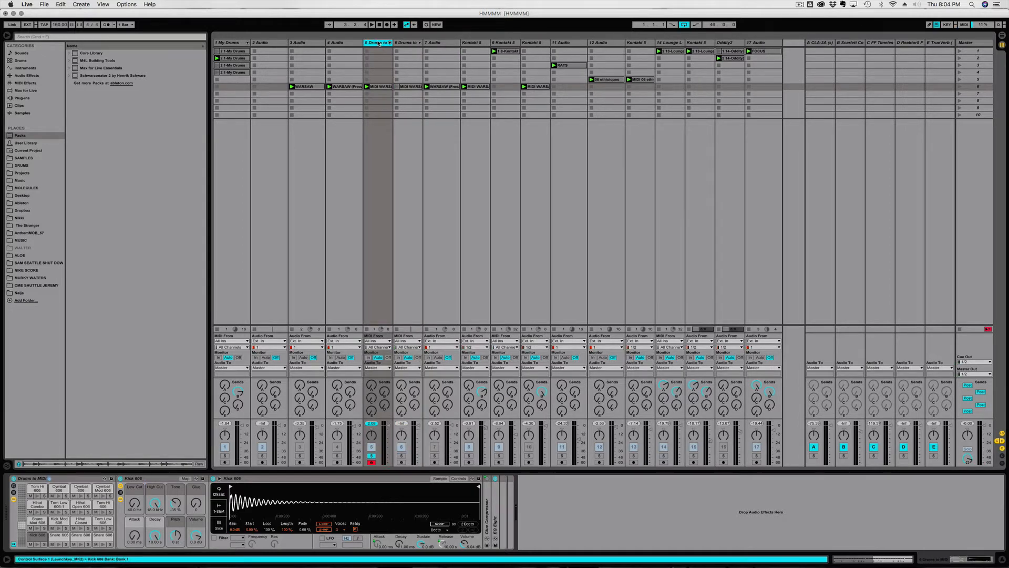
{"action": "left_click", "coordinate": [402, 45]}
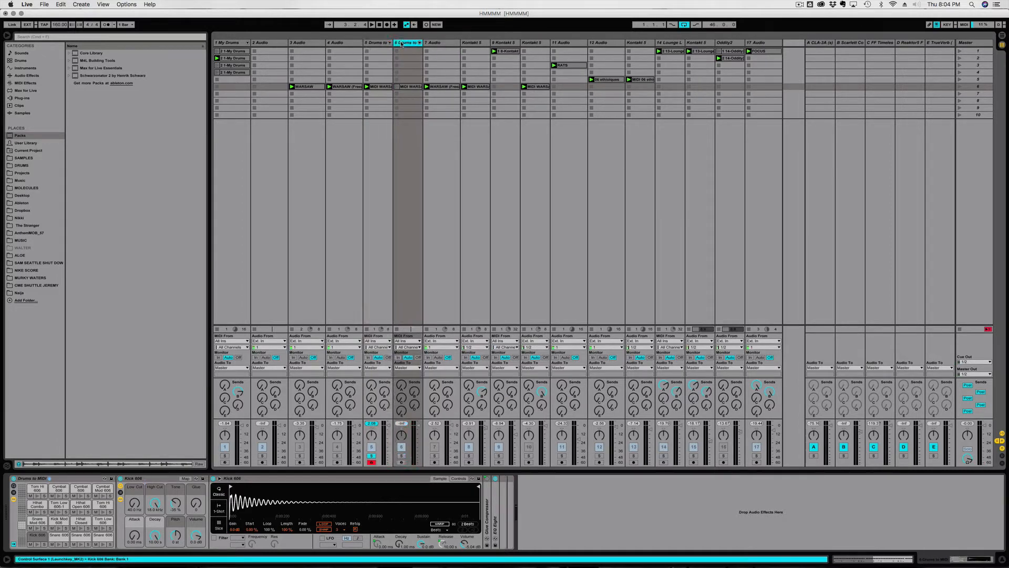
{"action": "key", "text": "BackSpace"}
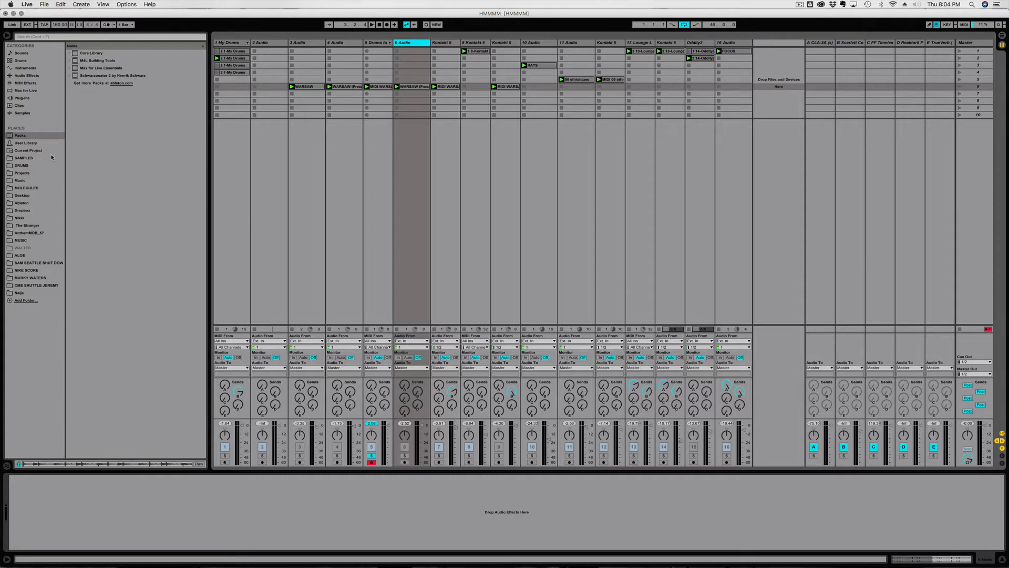
Add the Native Instruments Kontakt 5 Audio Unit on a new MIDI track after the last track
{"action": "left_click", "coordinate": [22, 99]}
{"action": "left_click", "coordinate": [73, 91]}
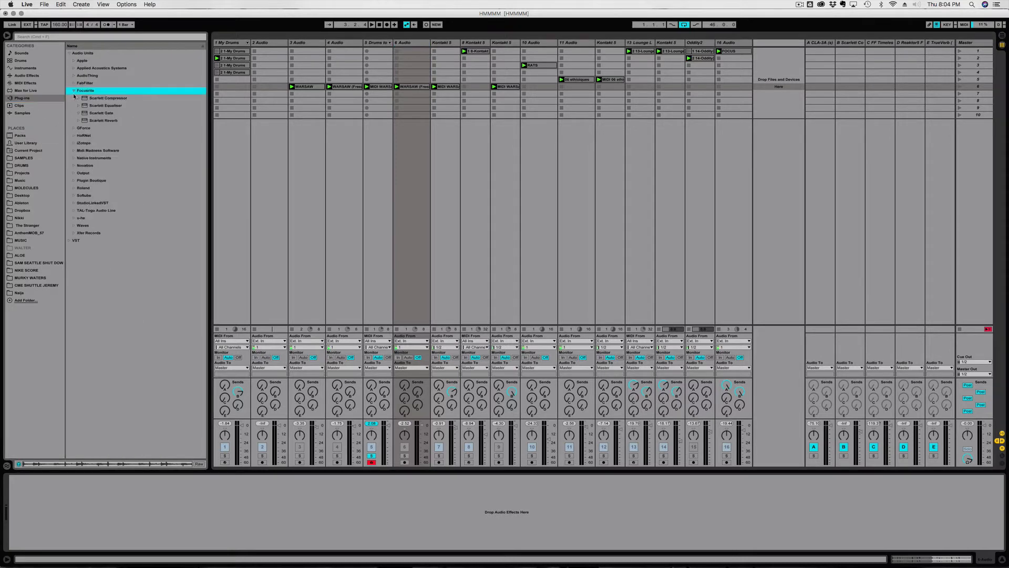
{"action": "left_click", "coordinate": [73, 129]}
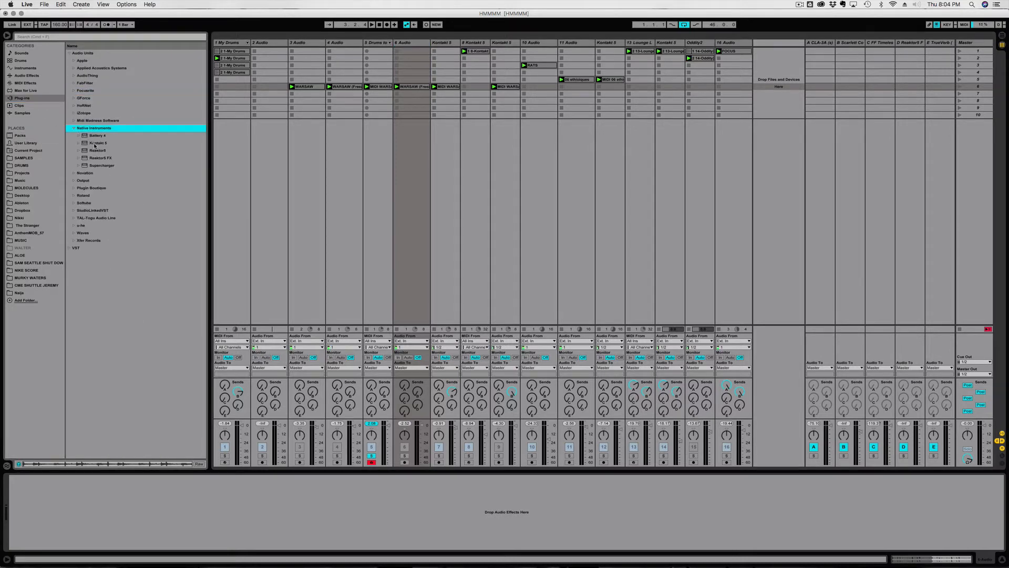
{"action": "left_click_drag", "start_coordinate": [94, 146], "coordinate": [772, 80]}
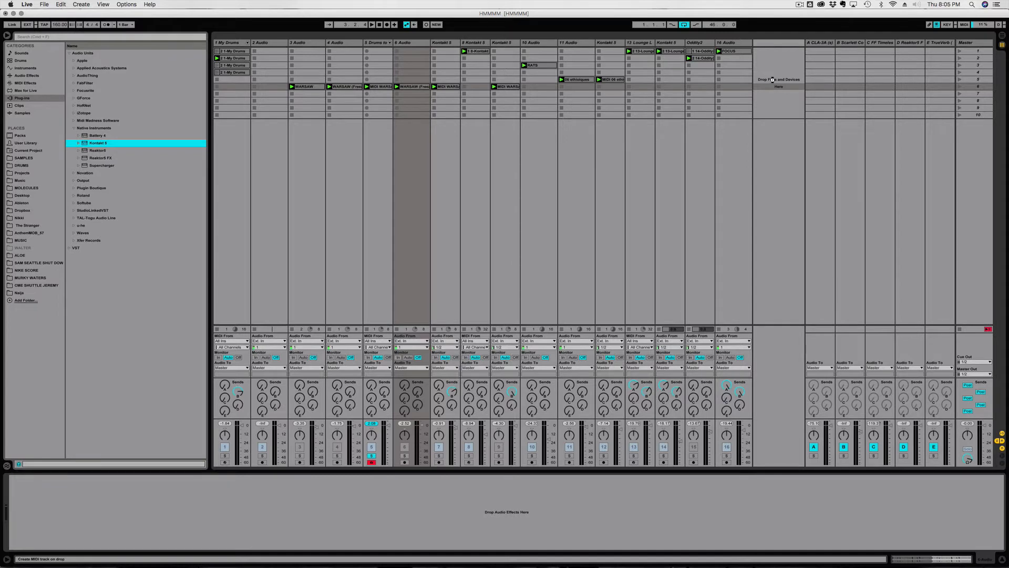
{"action": "left_click_drag", "start_coordinate": [773, 79], "coordinate": [773, 81]}
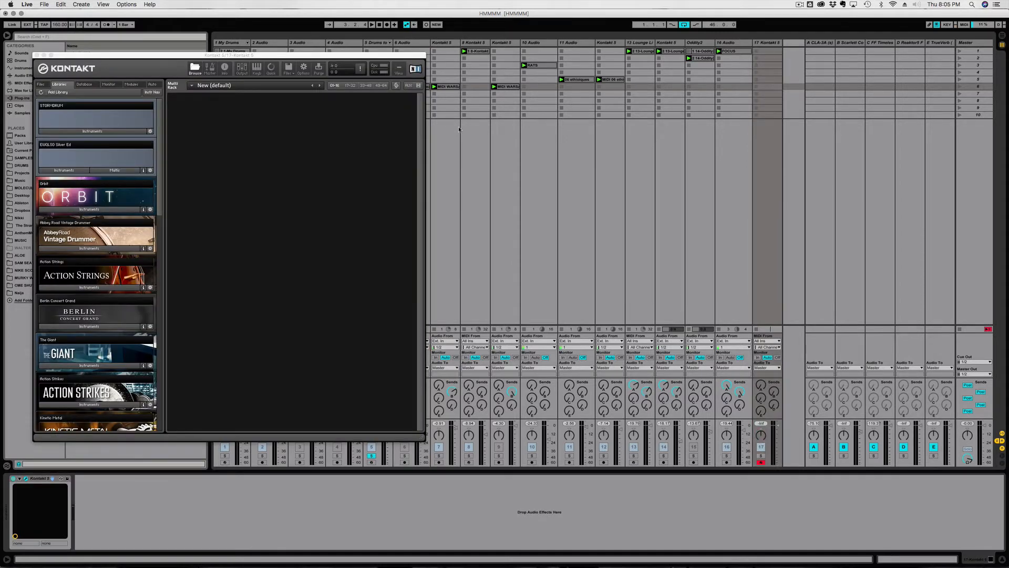
Load the Bongos instrument from the World percussion of the Kontakt Factory Library into Kontakt
{"action": "scroll", "coordinate": [105, 309], "scroll_direction": "down", "scroll_amount": 6}
{"action": "left_click", "coordinate": [73, 280]}
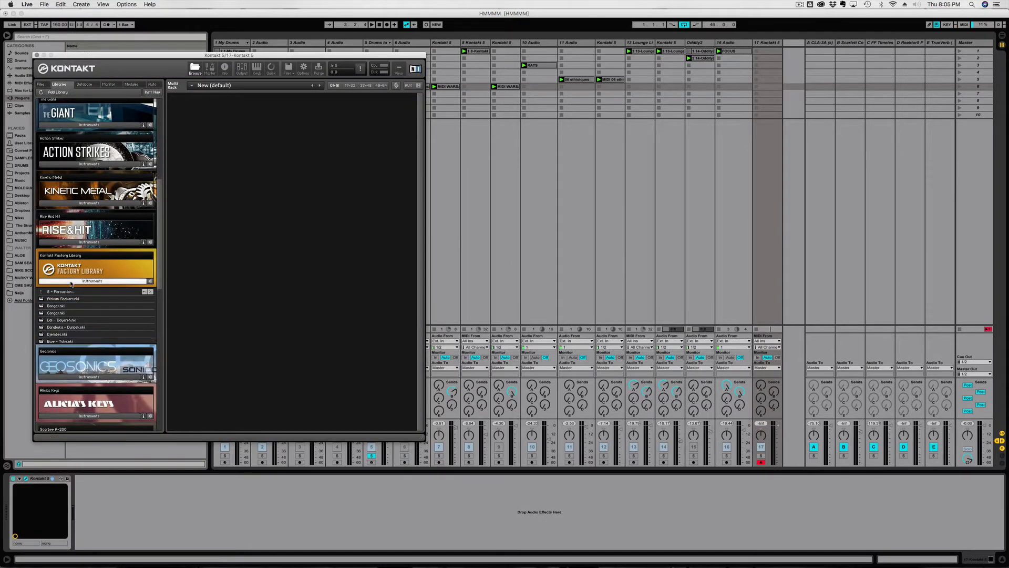
{"action": "left_click", "coordinate": [66, 292]}
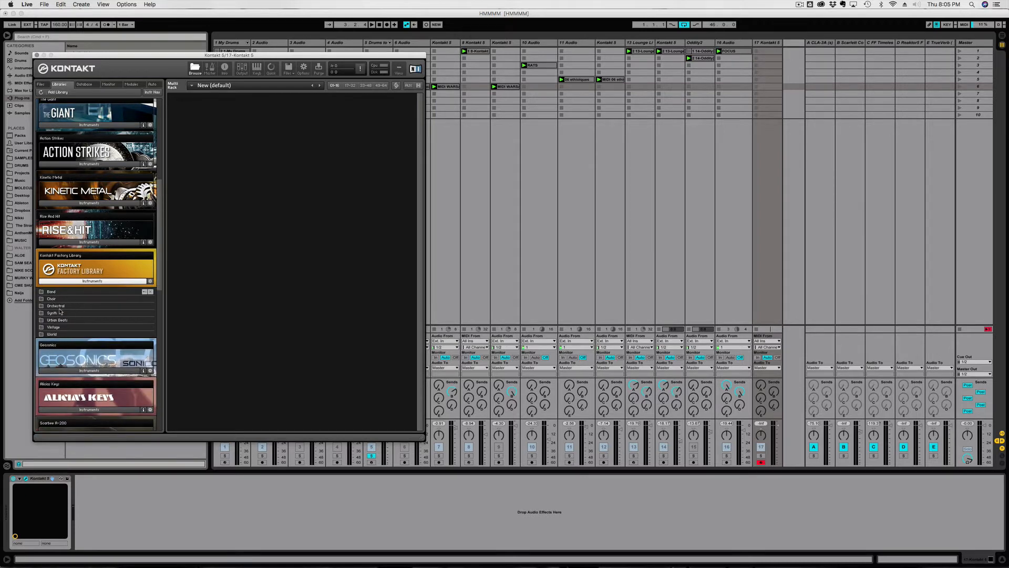
{"action": "left_click", "coordinate": [60, 334]}
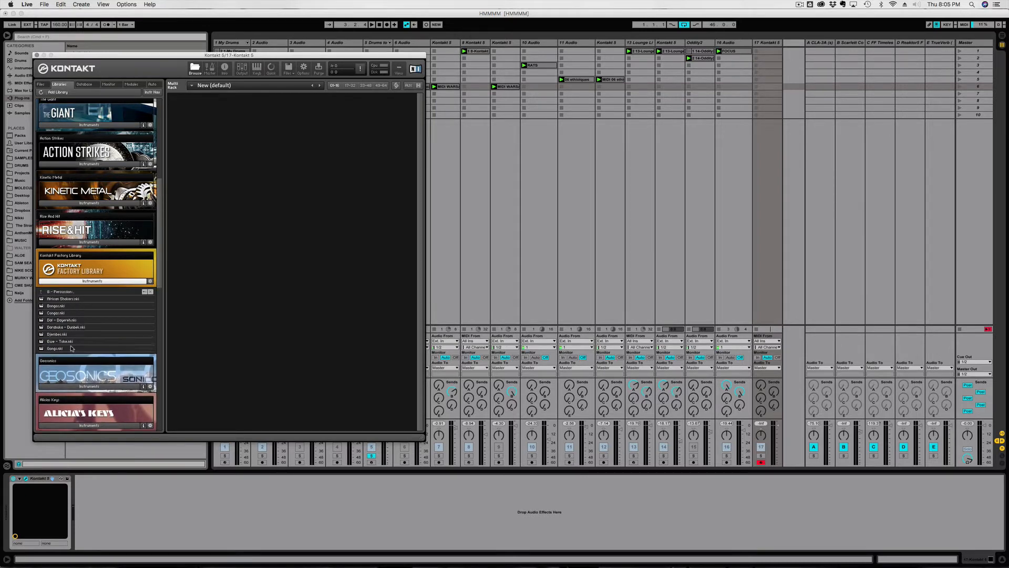
{"action": "left_click", "coordinate": [56, 306]}
{"action": "left_click_drag", "start_coordinate": [43, 307], "coordinate": [232, 241]}
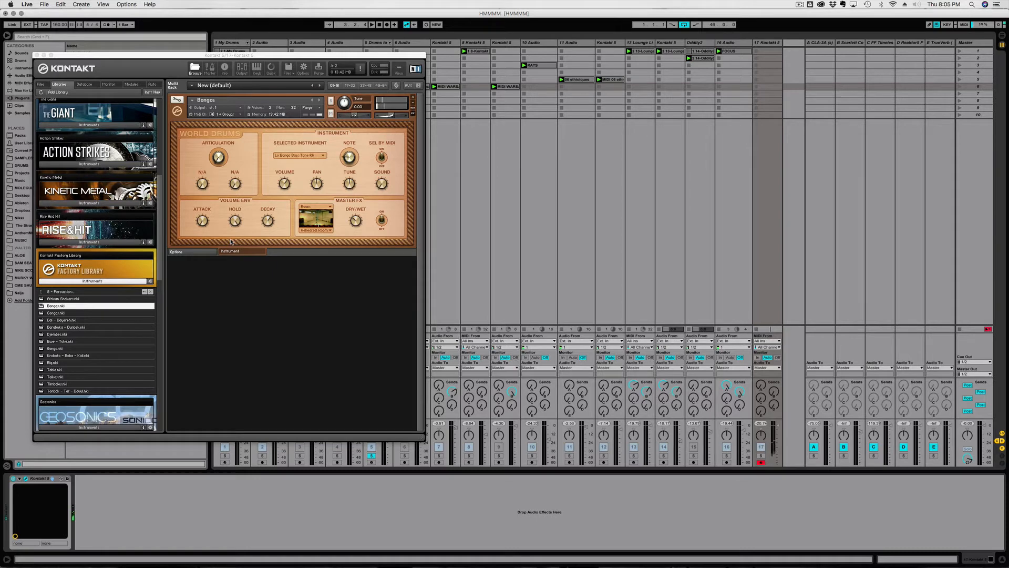
Solo the new Kontakt track to audition the bongos, and close the plug-in window
{"action": "left_click", "coordinate": [760, 456]}
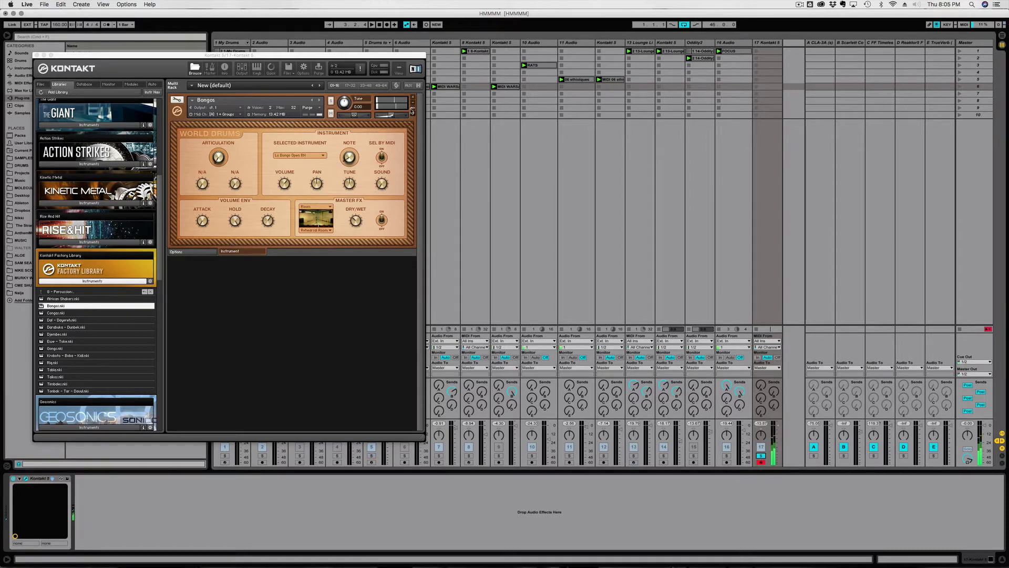
{"action": "left_click", "coordinate": [395, 116]}
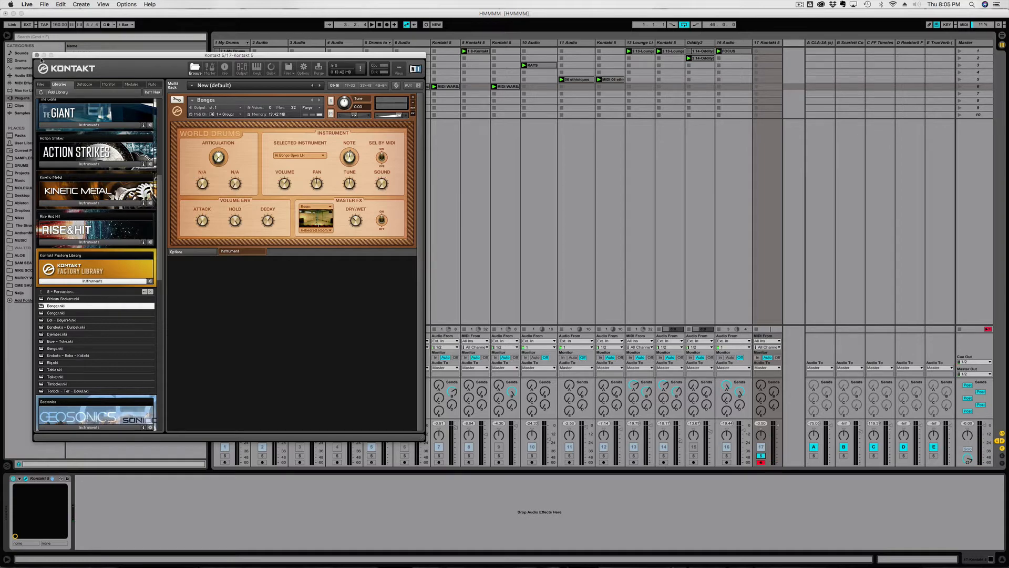
{"action": "left_click", "coordinate": [37, 56]}
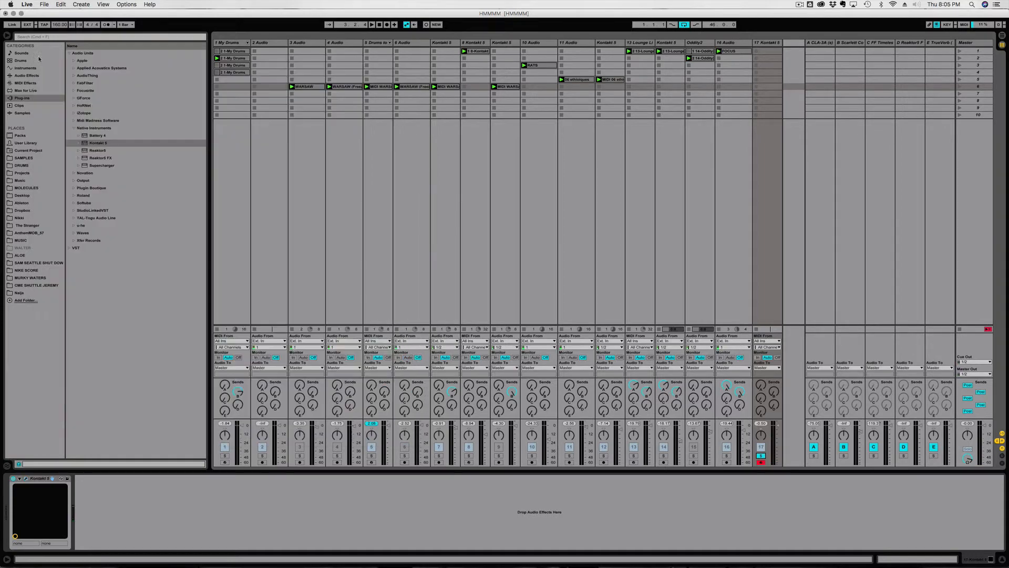
Copy the converted WARSAW MIDI clip from the drum track to the Kontakt track in scene 6
{"action": "double_click", "coordinate": [386, 86]}
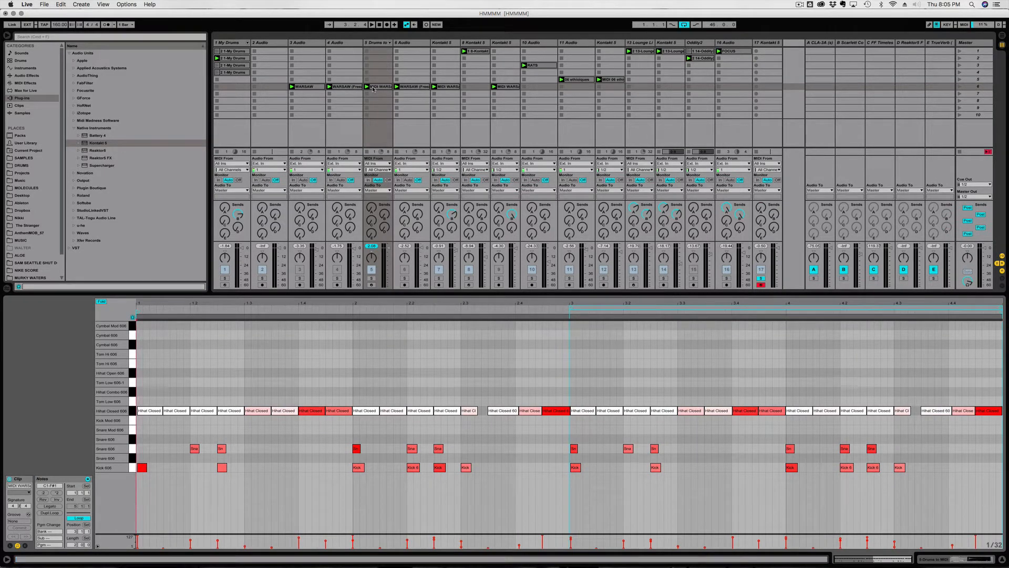
{"action": "left_click", "coordinate": [373, 89]}
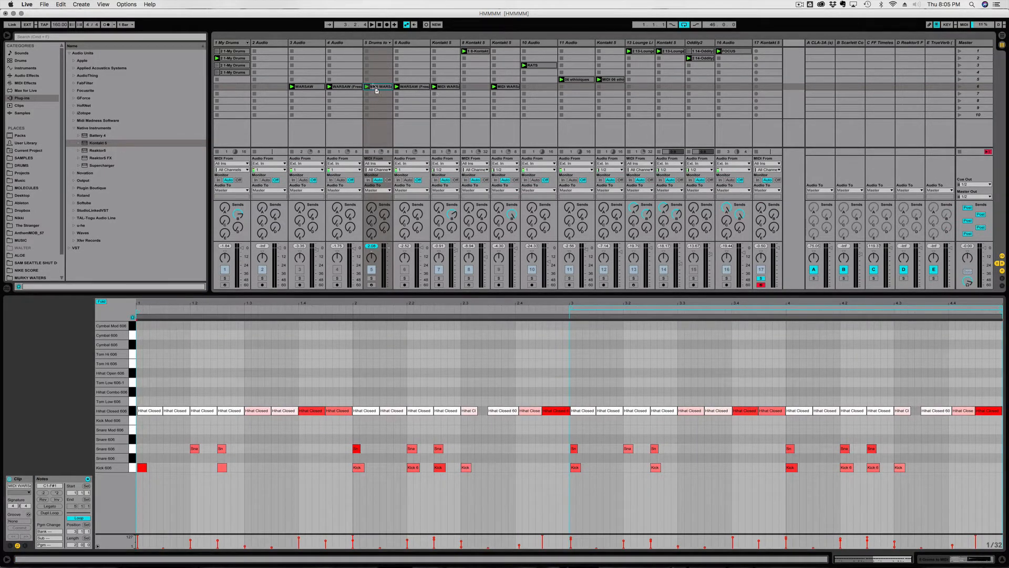
{"action": "left_click_drag", "start_coordinate": [376, 90], "coordinate": [764, 88]}
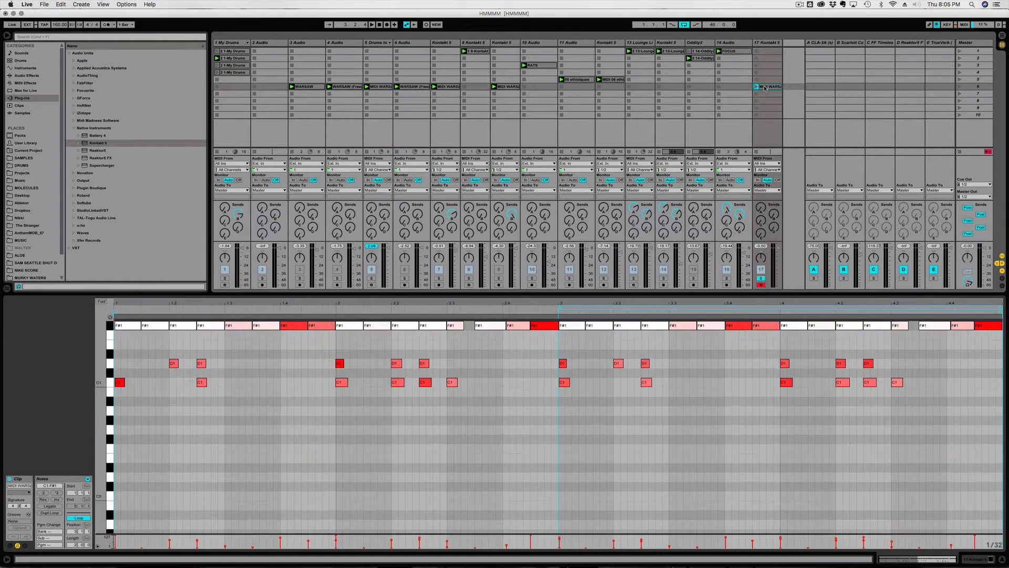
Move the Kontakt bongos track directly after the Drums to MIDI track and launch its WARSAW clip in scene 6
{"action": "left_click", "coordinate": [764, 44]}
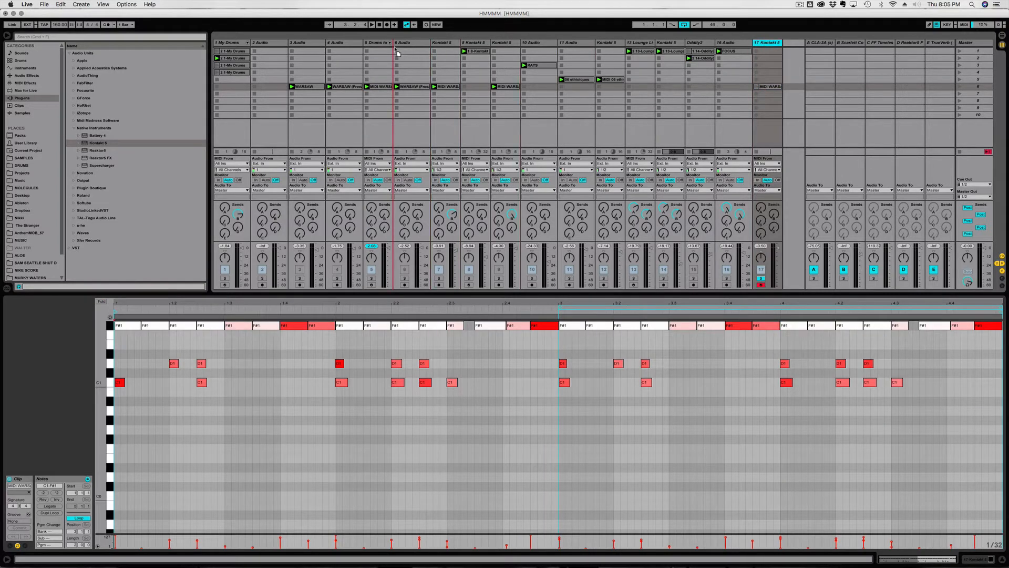
{"action": "left_click_drag", "start_coordinate": [394, 46], "coordinate": [395, 47]}
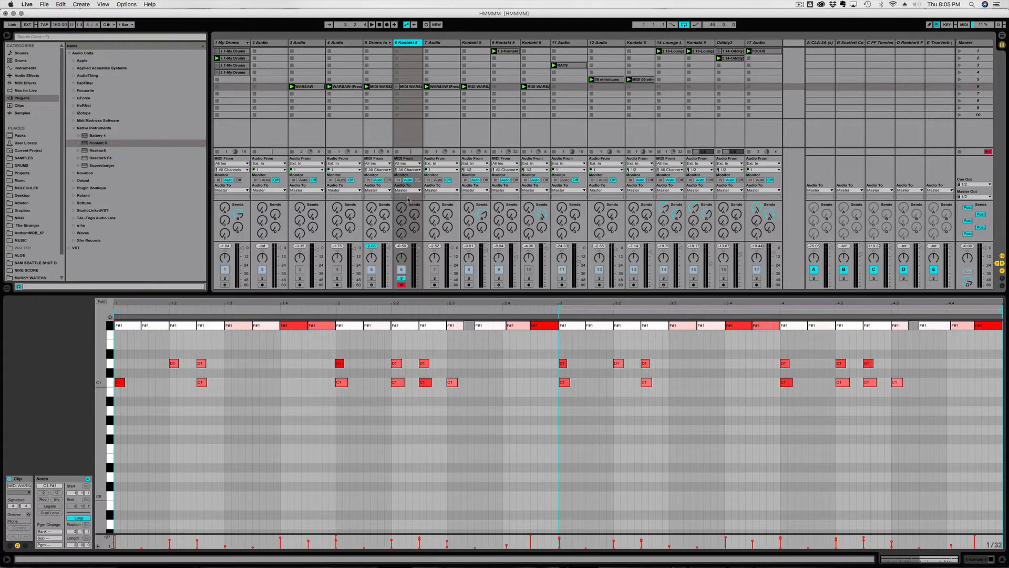
{"action": "left_click", "coordinate": [397, 87]}
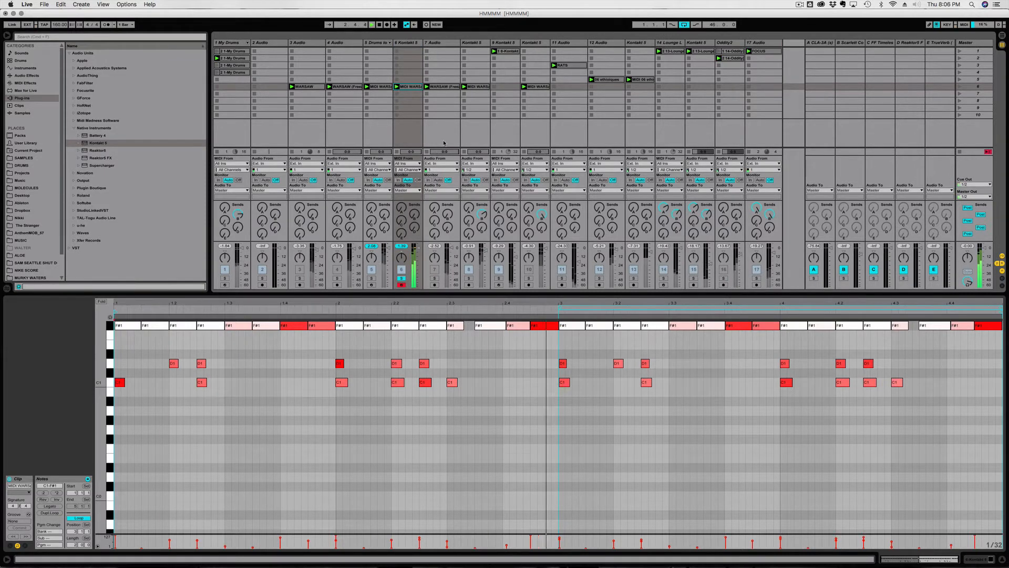
{"action": "key", "text": "space"}
{"action": "left_click_drag", "start_coordinate": [569, 307], "coordinate": [123, 307]}
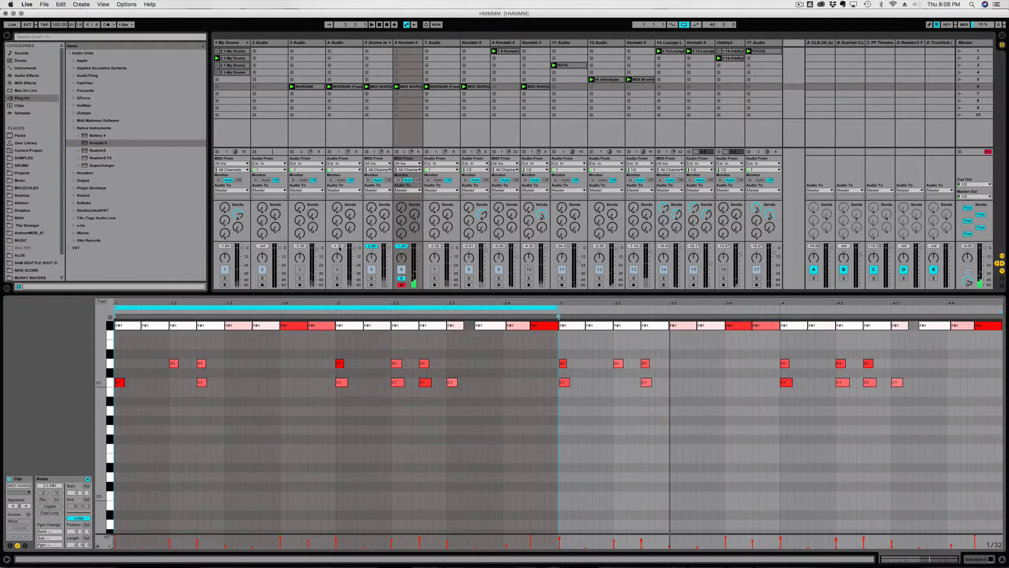
Solo the Drums to MIDI track, the Kontakt bongos track and the original WARSAW audio track in turn to compare their grooves
{"action": "left_click", "coordinate": [371, 278]}
{"action": "key", "text": "space"}
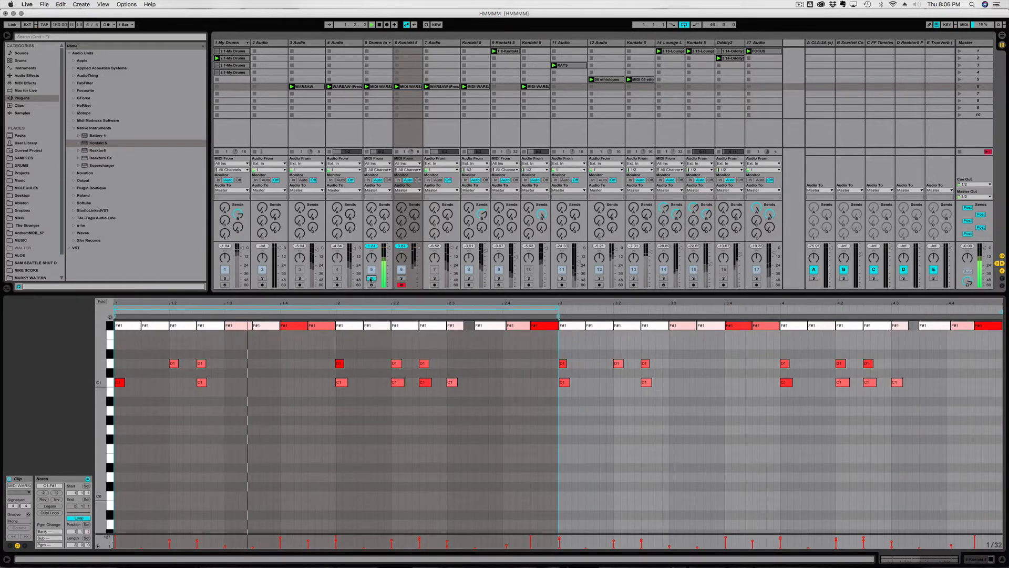
{"action": "left_click", "coordinate": [402, 278]}
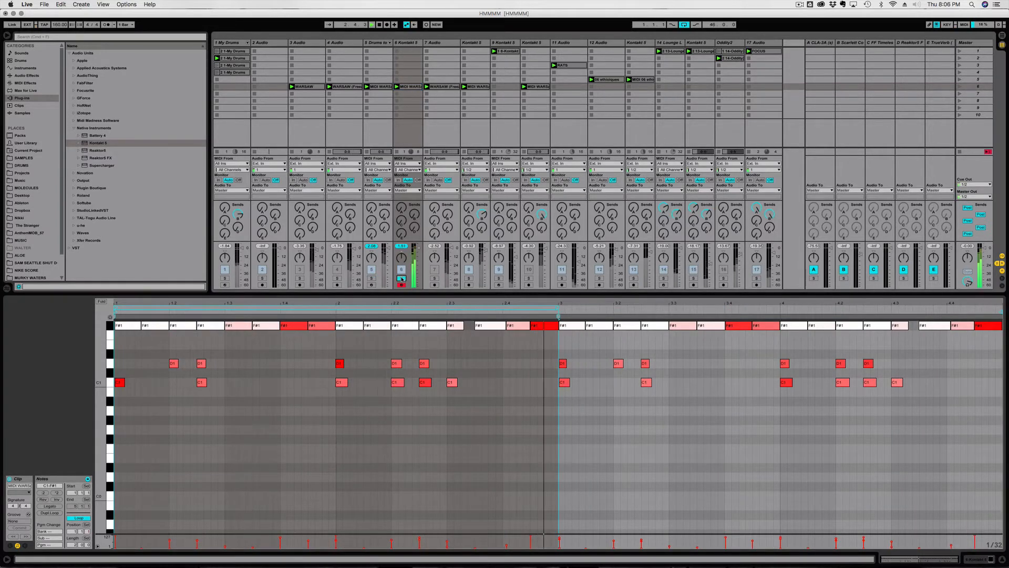
{"action": "left_click", "coordinate": [301, 278]}
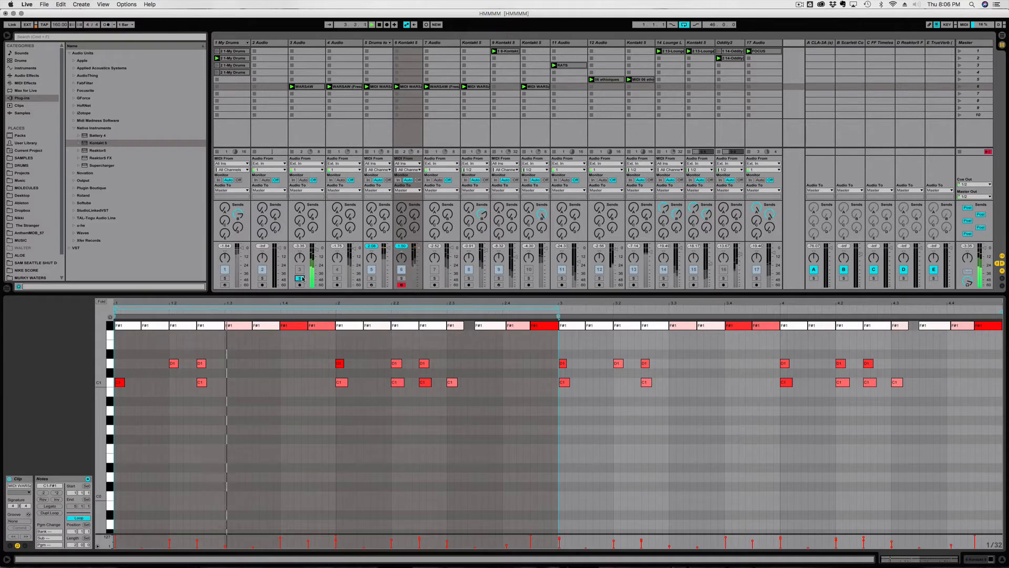
{"action": "left_click", "coordinate": [300, 278]}
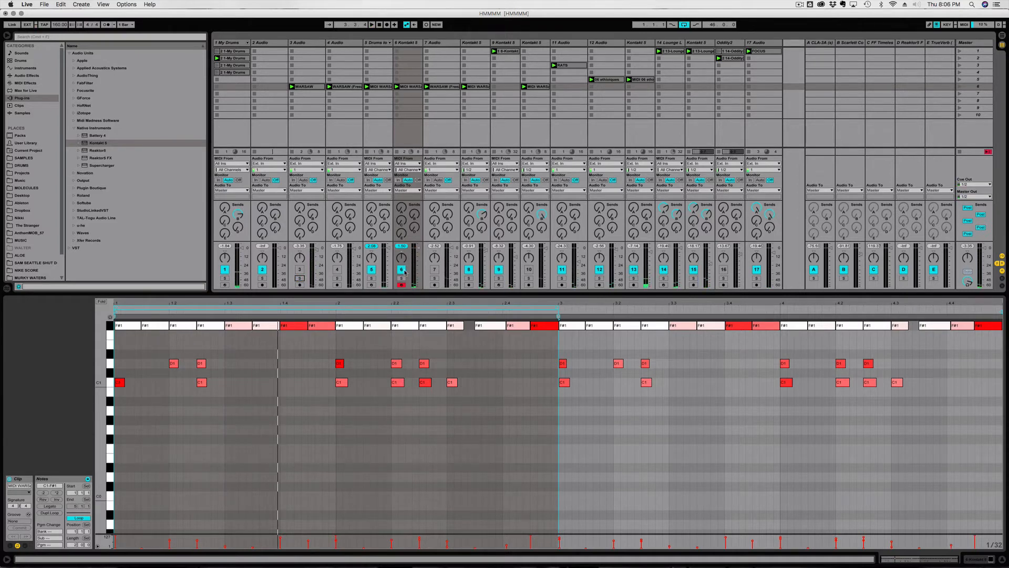
Compare the soloed bongos with the frozen WARSAW audio on track 7 and the Kontakt track after it
{"action": "key", "text": "space"}
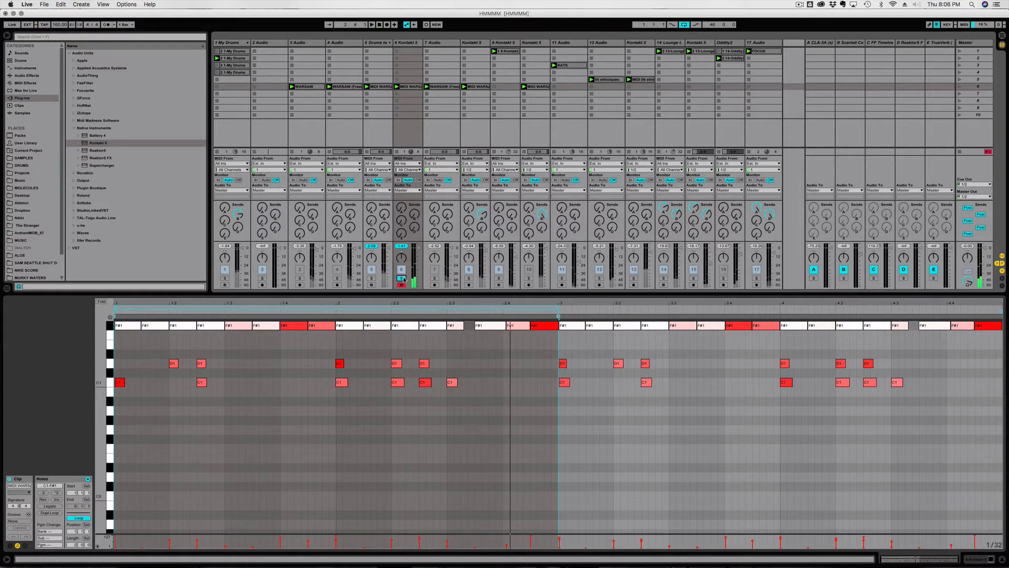
{"action": "left_click", "coordinate": [434, 279]}
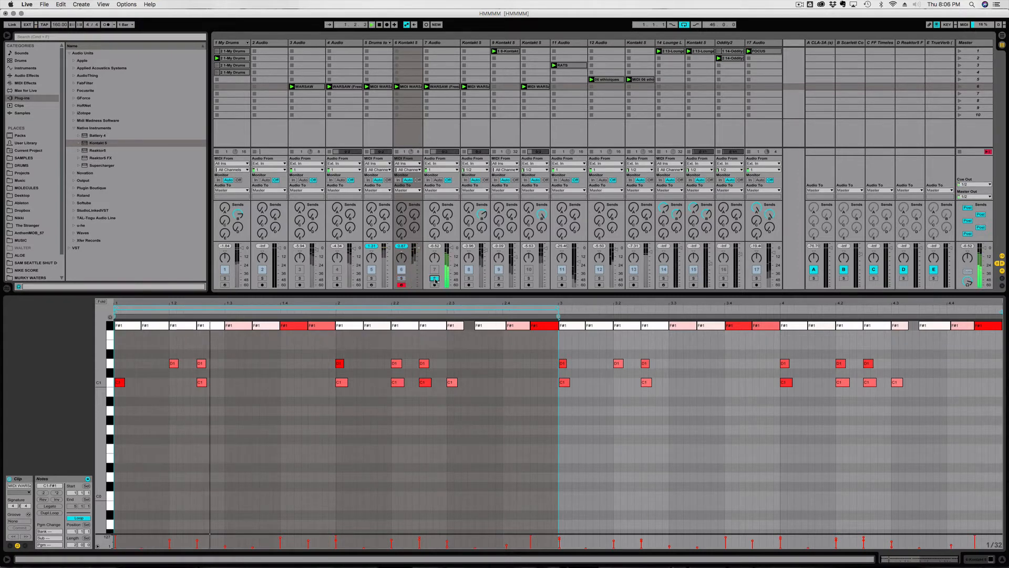
{"action": "left_click", "coordinate": [434, 279]}
{"action": "left_click", "coordinate": [469, 279]}
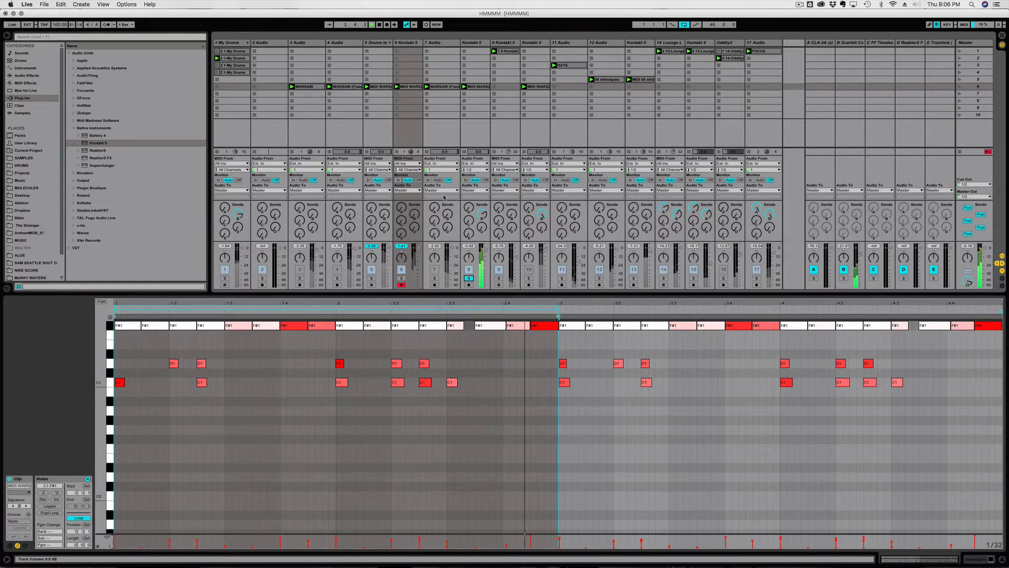
Delete the Drums to MIDI track together with the Kontakt bongos track
{"action": "left_click", "coordinate": [405, 42]}
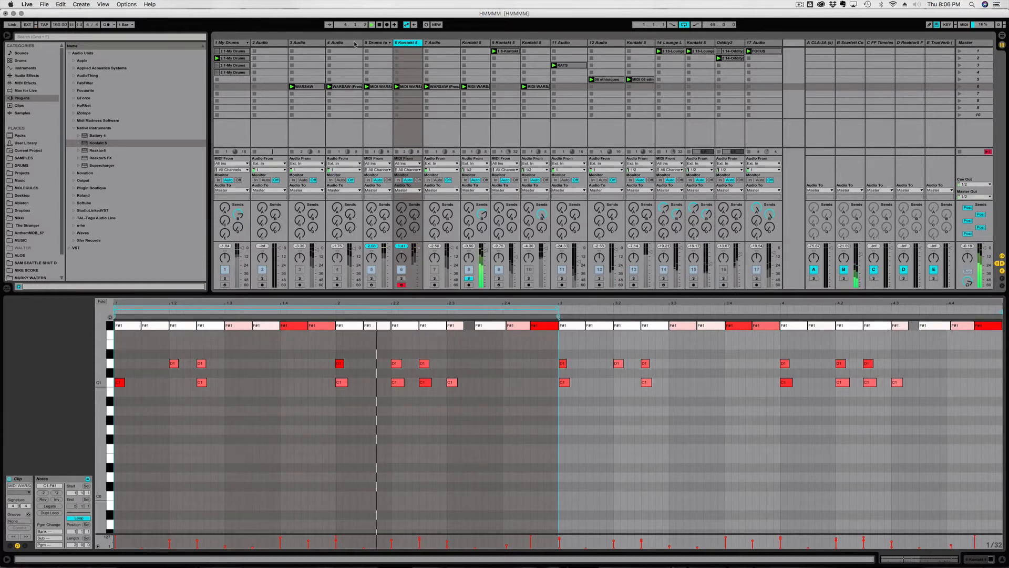
{"action": "left_click", "coordinate": [373, 43], "text": "shift"}
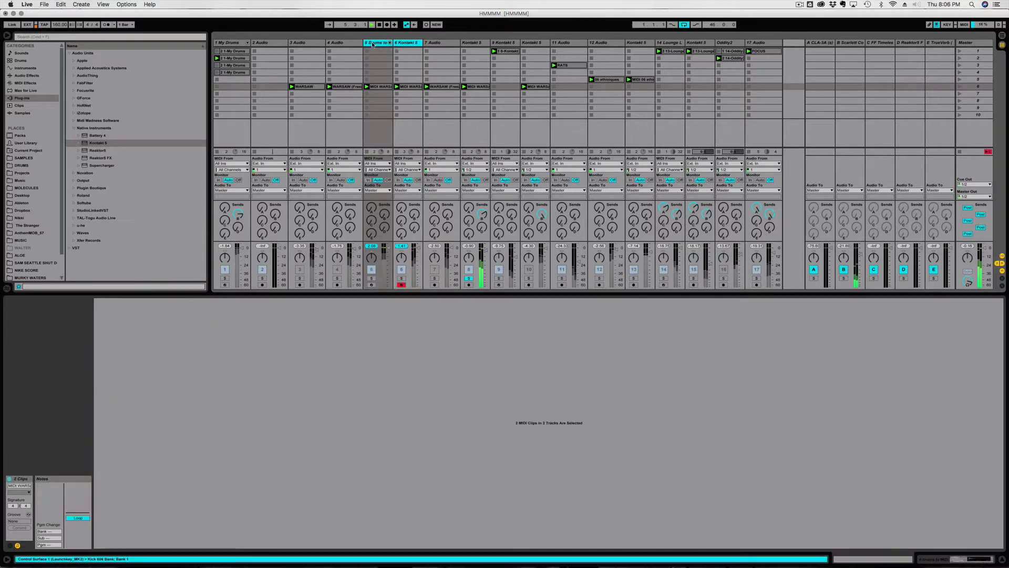
{"action": "key", "text": "BackSpace"}
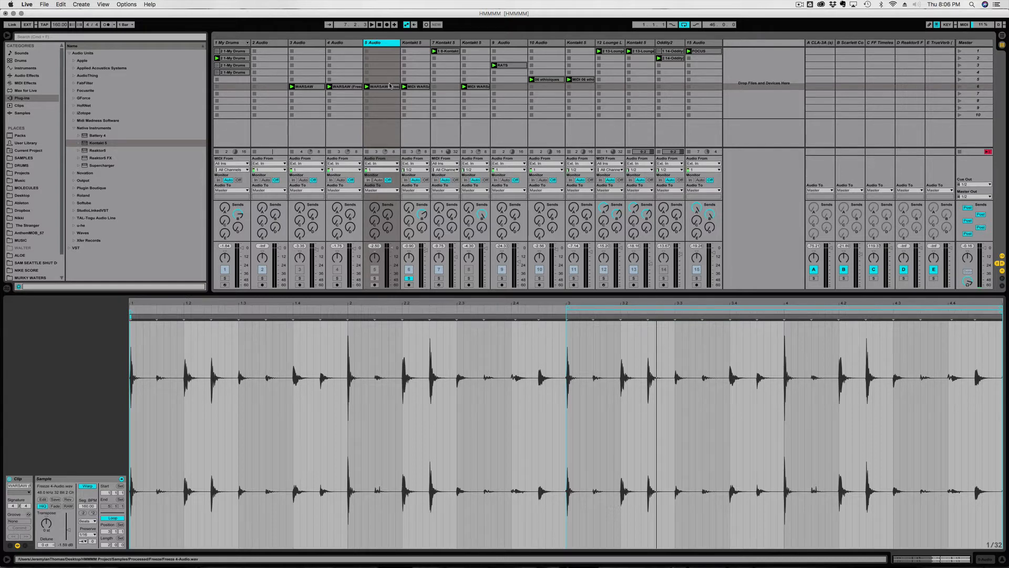
Audition Kontakt track 7 on its own in solo during playback
{"action": "left_click", "coordinate": [439, 278]}
{"action": "key", "text": "space"}
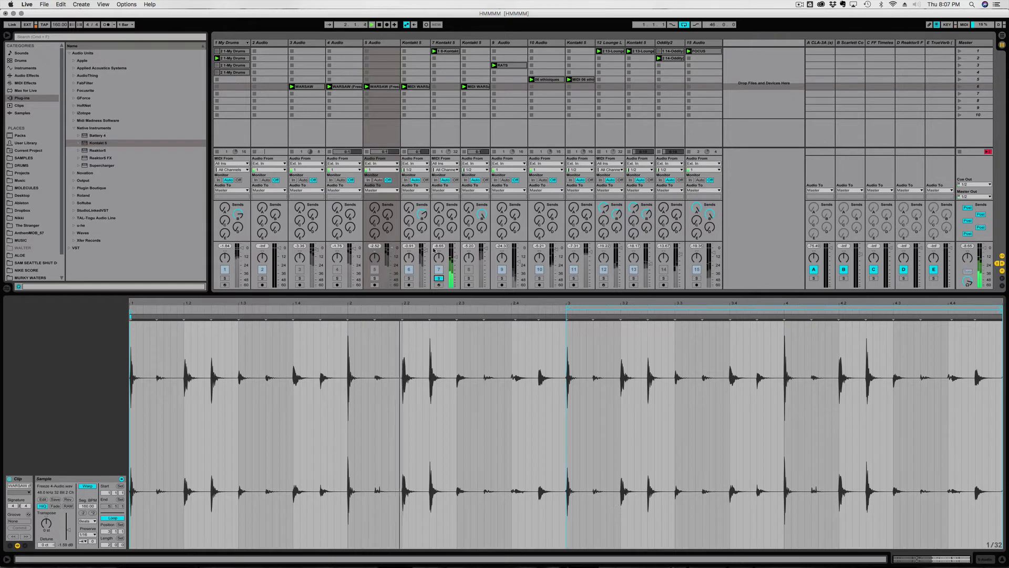
{"action": "left_click", "coordinate": [439, 278]}
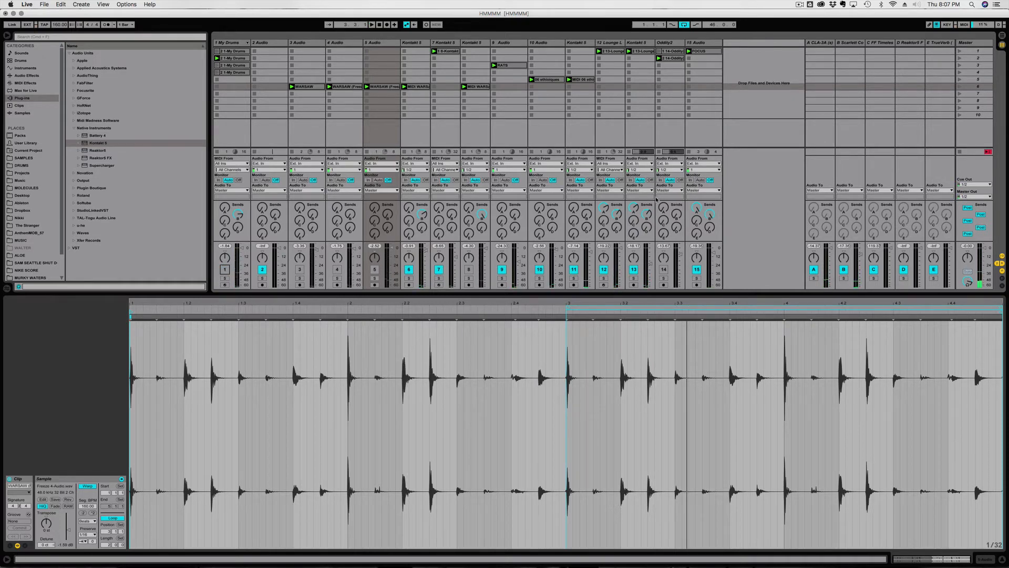
Mute tracks 9 through 13 and track 15, and play back the remaining tracks
{"action": "left_click", "coordinate": [697, 270]}
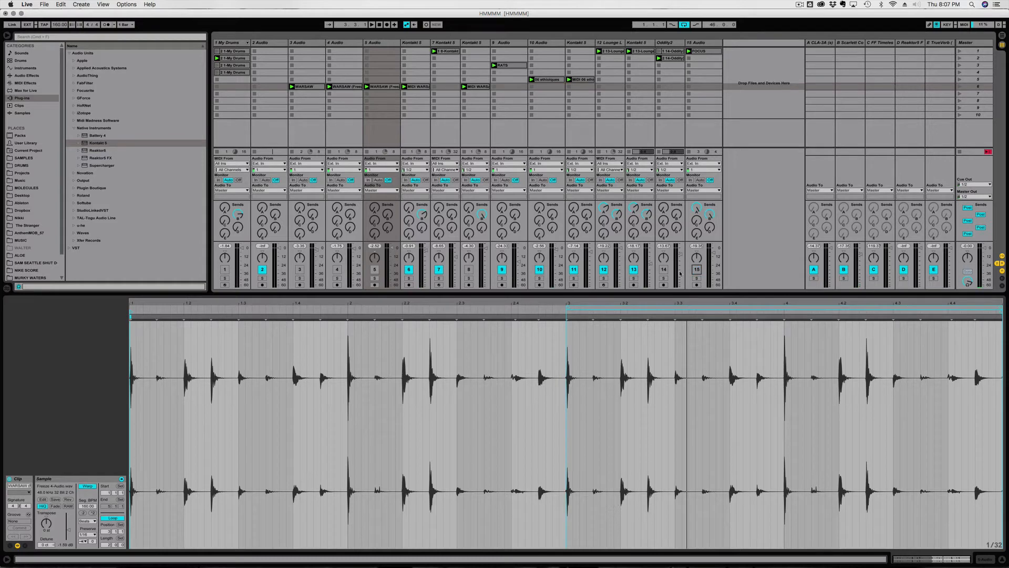
{"action": "left_click", "coordinate": [634, 269]}
{"action": "left_click", "coordinate": [604, 270]}
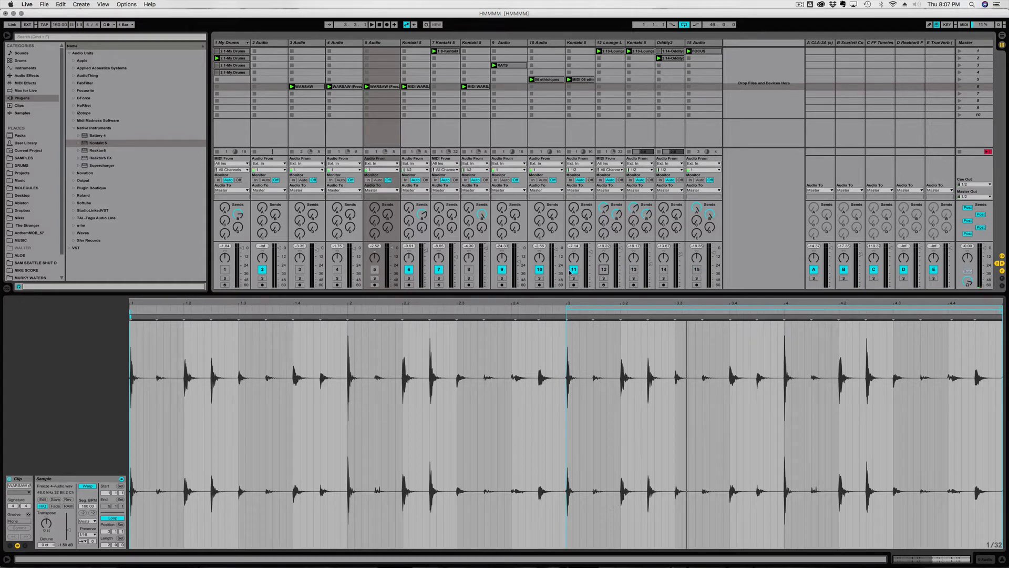
{"action": "left_click", "coordinate": [539, 269]}
{"action": "key", "text": "space"}
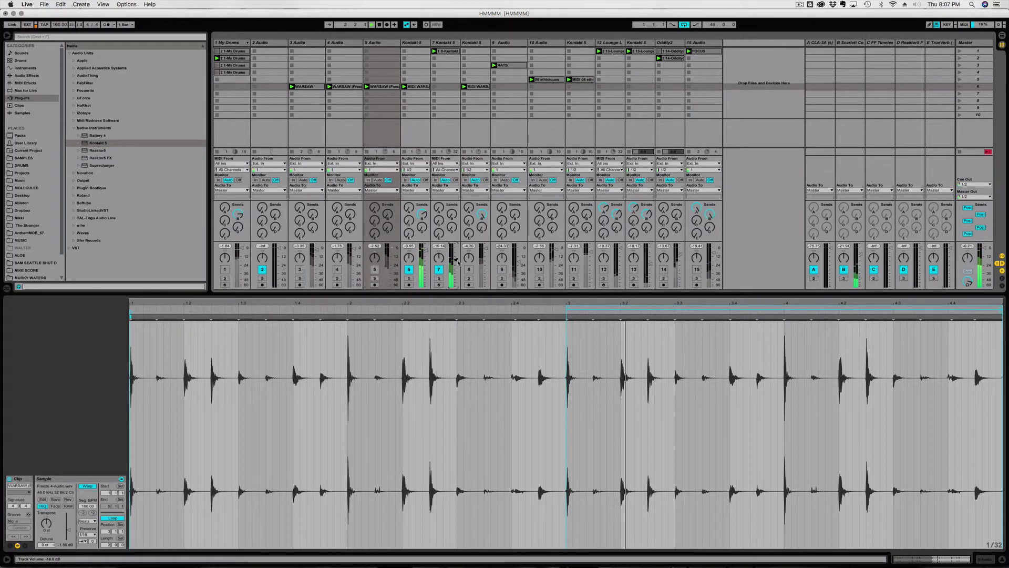
Audition Kontakt track 8 in solo, unmute it in the mix, and check Kontakt track 7 in solo
{"action": "left_click", "coordinate": [473, 279]}
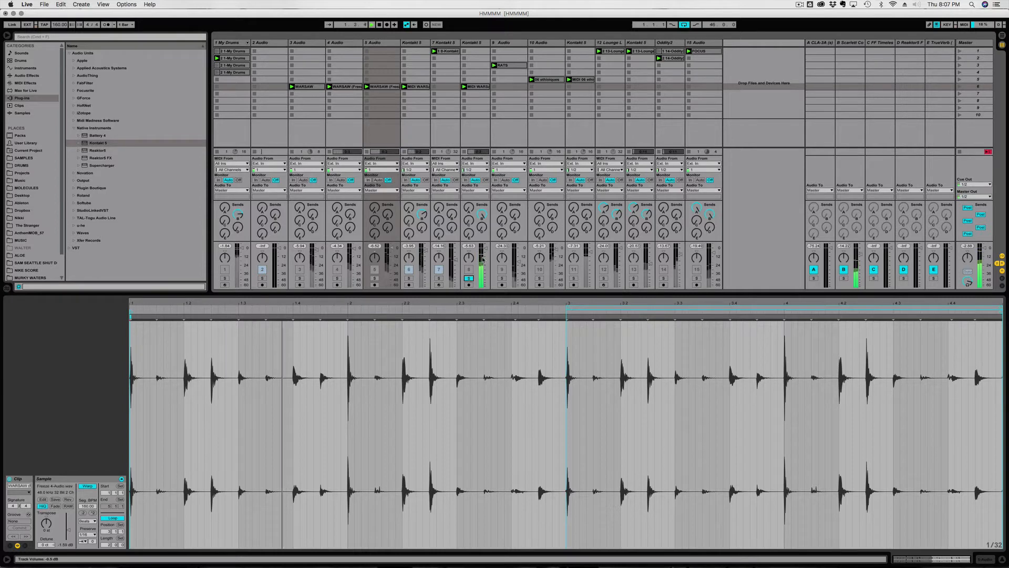
{"action": "left_click", "coordinate": [468, 278]}
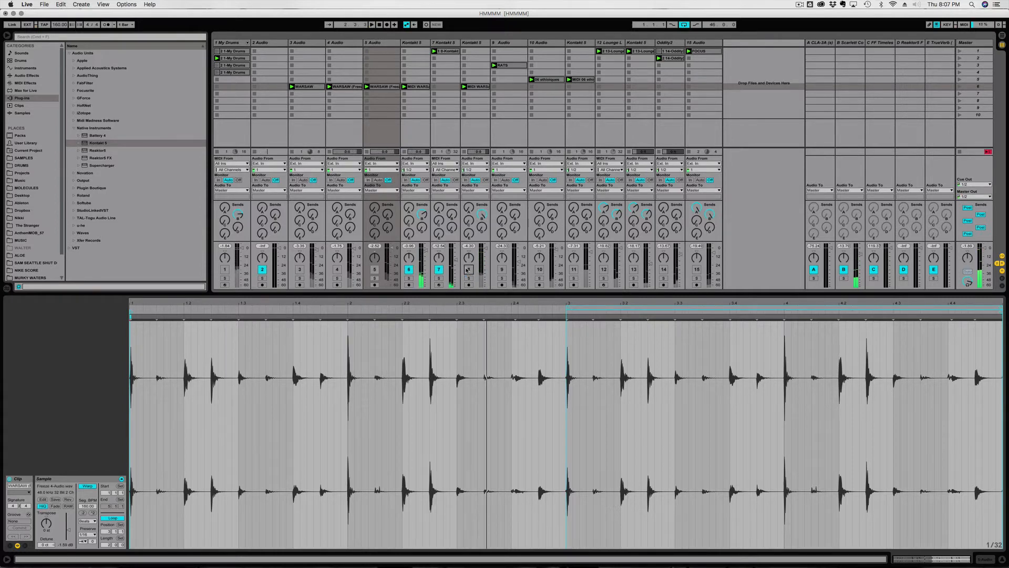
{"action": "left_click", "coordinate": [470, 42]}
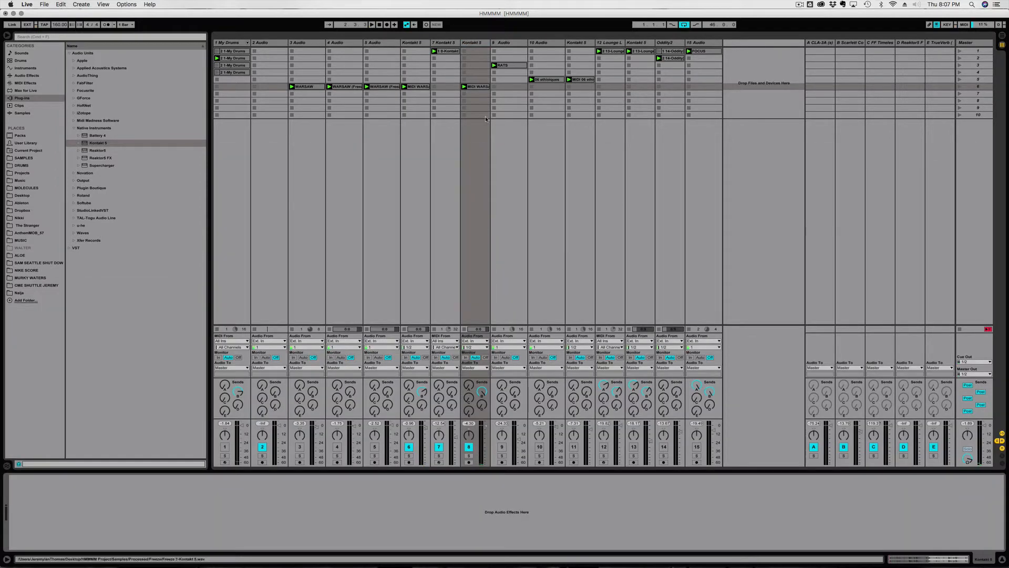
{"action": "key", "text": "space"}
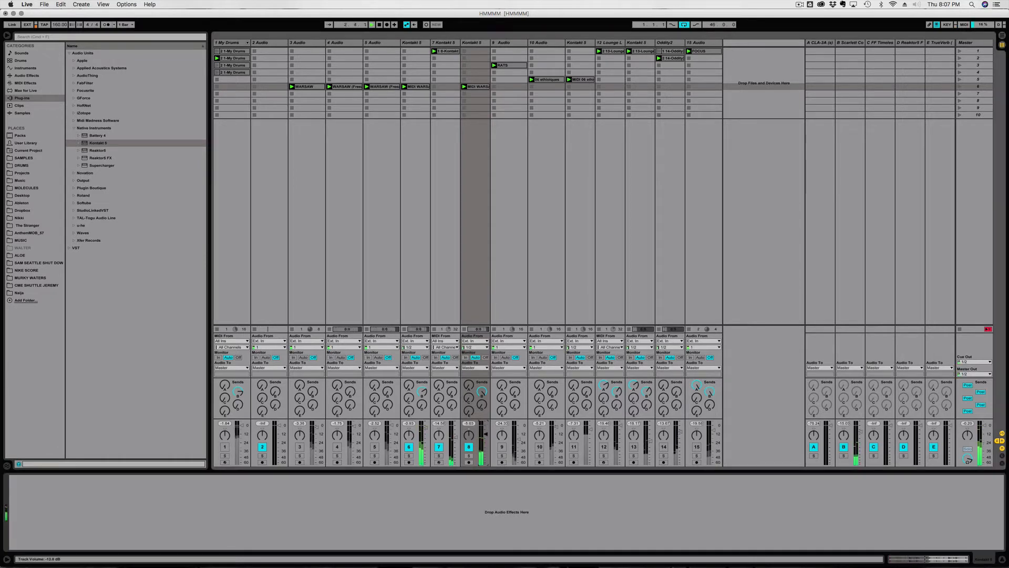
{"action": "left_click", "coordinate": [439, 456]}
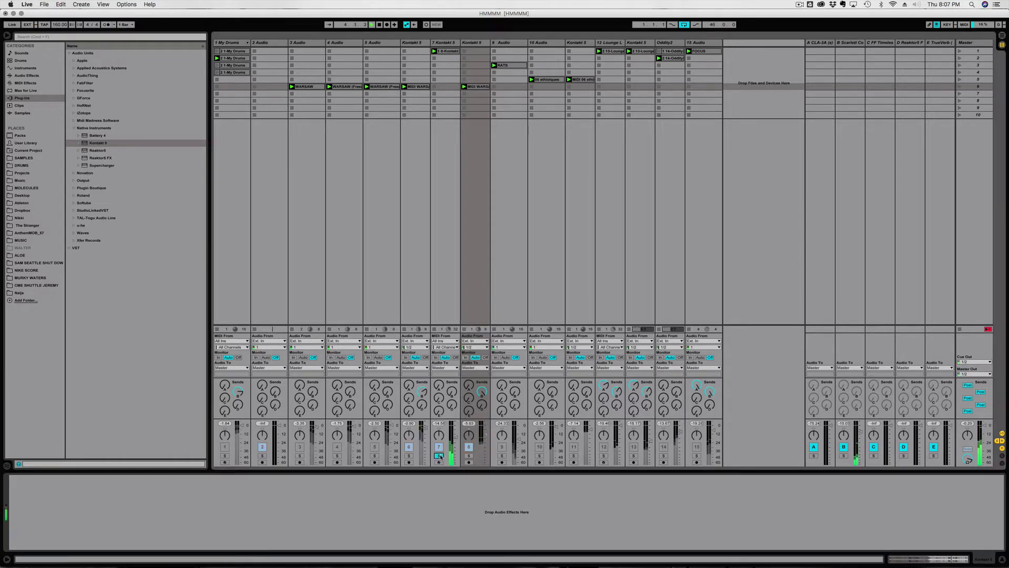
{"action": "left_click", "coordinate": [439, 455]}
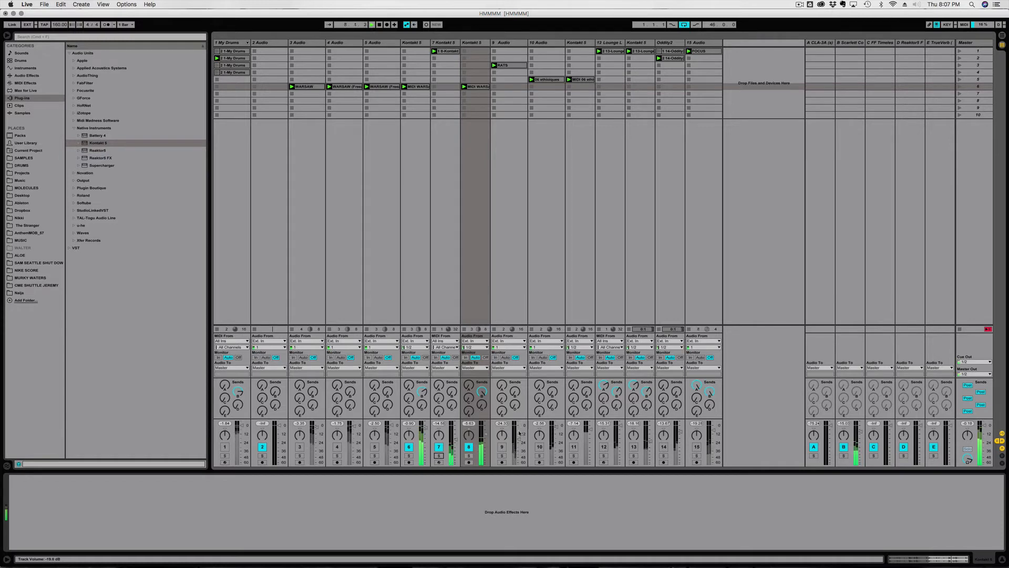
Stop playback and show the source file of the RATS clip on track 9 in the browser
{"action": "key", "text": "space"}
{"action": "right_click", "coordinate": [505, 65]}
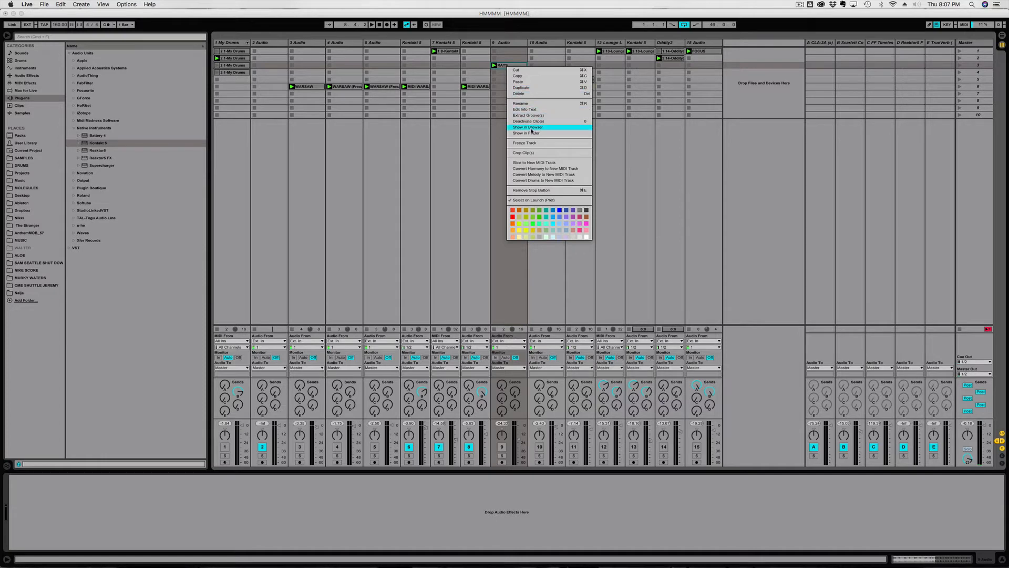
{"action": "left_click", "coordinate": [531, 128]}
{"action": "scroll", "coordinate": [86, 428], "scroll_direction": "down", "scroll_amount": 3}
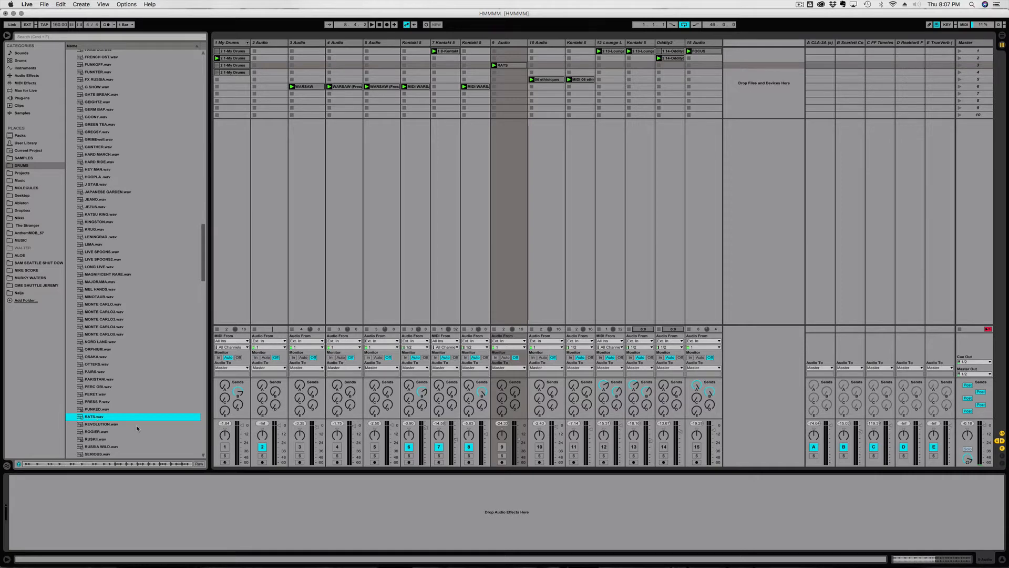
Unmute track 9 and open its RATS clip to view the waveform
{"action": "left_click", "coordinate": [503, 447]}
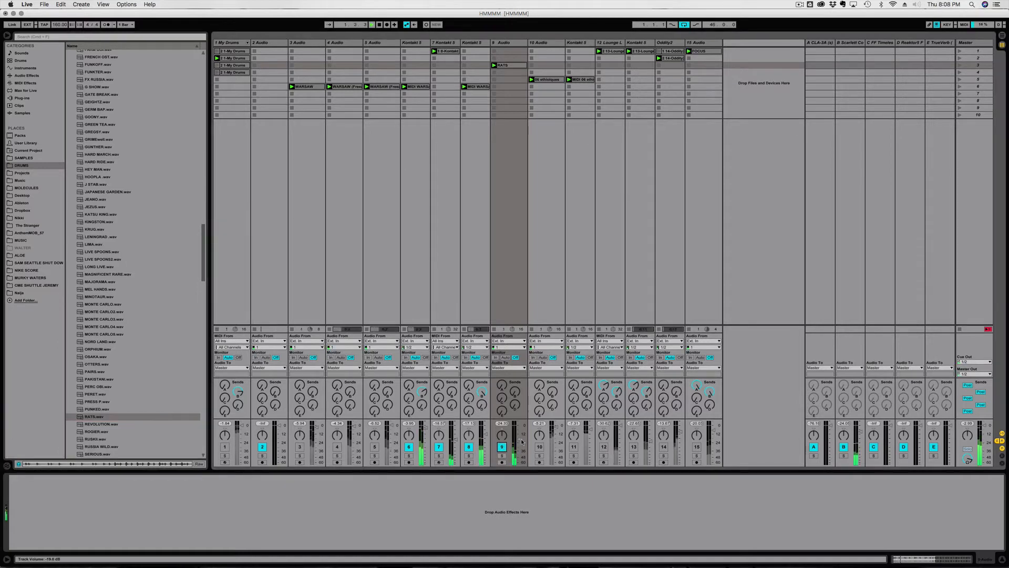
{"action": "double_click", "coordinate": [503, 66]}
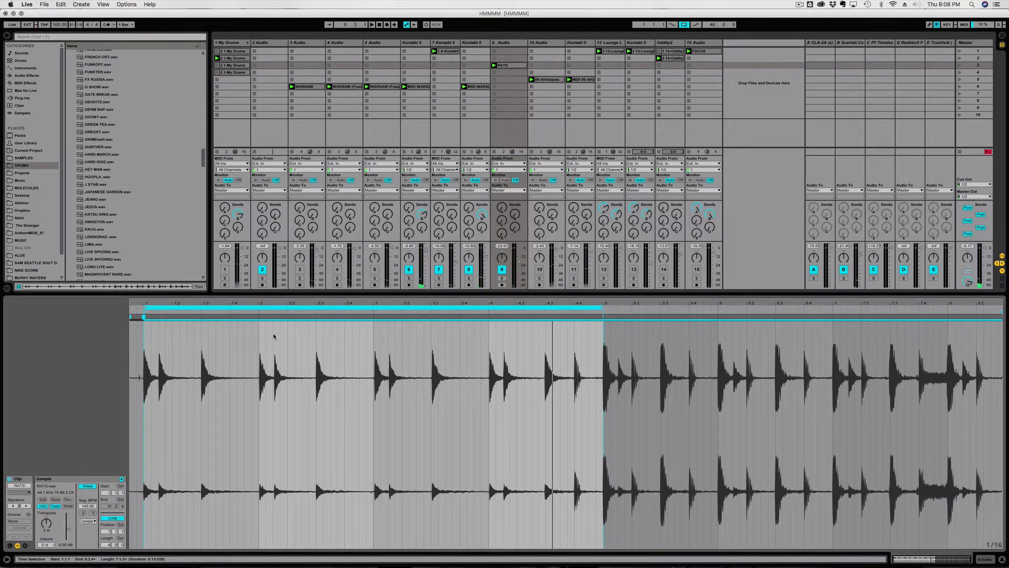
Launch the My Drums clip in scene 3 on track 1 and unmute that track
{"action": "left_click", "coordinate": [216, 51]}
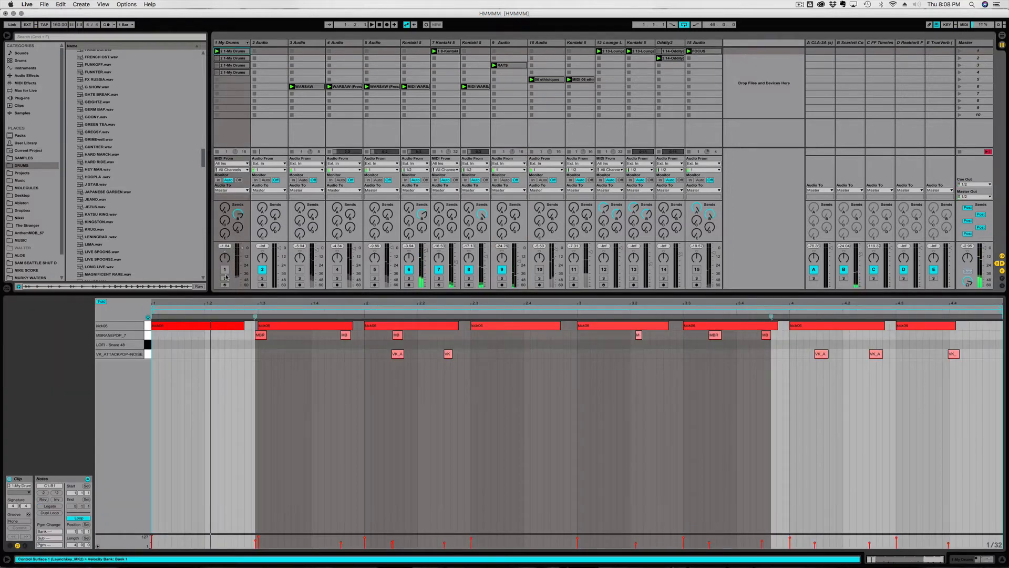
{"action": "left_click", "coordinate": [217, 65]}
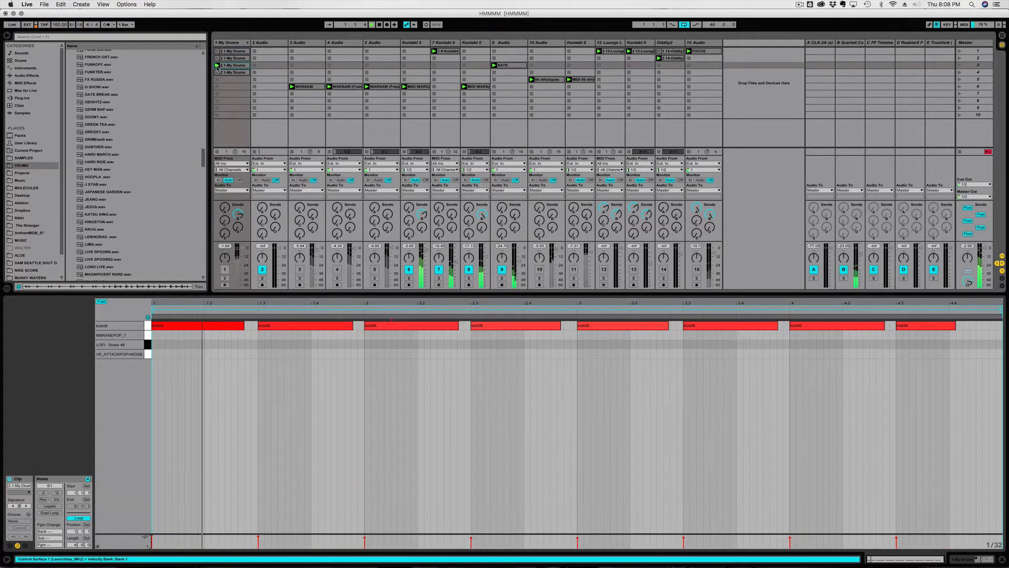
{"action": "left_click", "coordinate": [225, 270]}
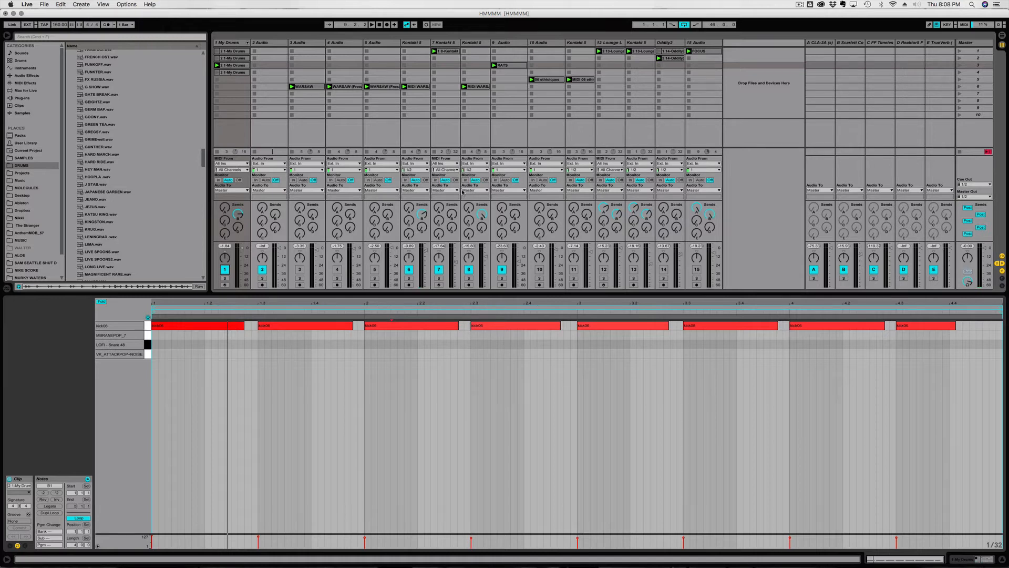
Audition the WARSAW loop on track 5 in the mix and in solo, mute it again and unmute track 4
{"action": "key", "text": "space"}
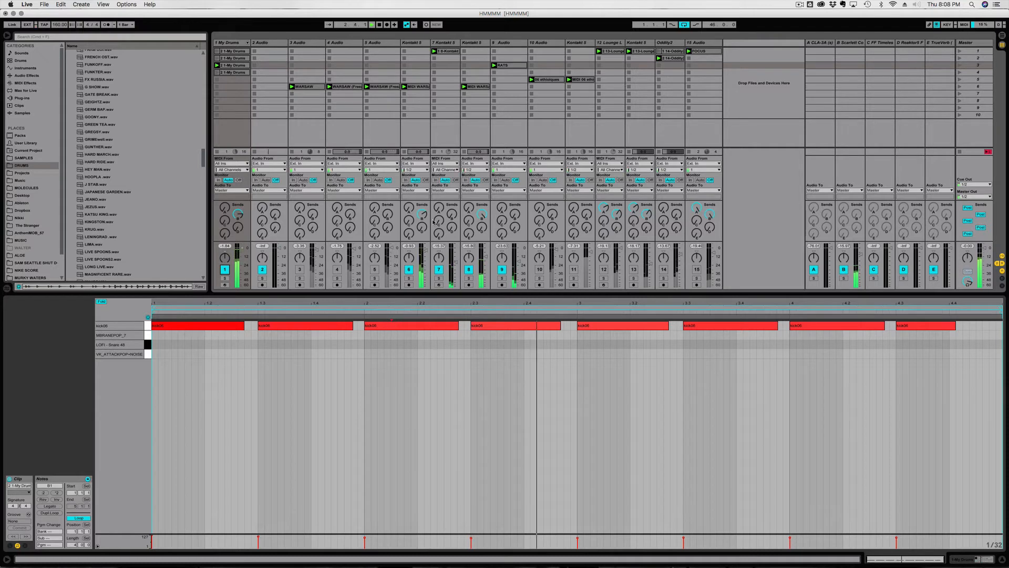
{"action": "left_click", "coordinate": [375, 270]}
{"action": "left_click", "coordinate": [375, 279]}
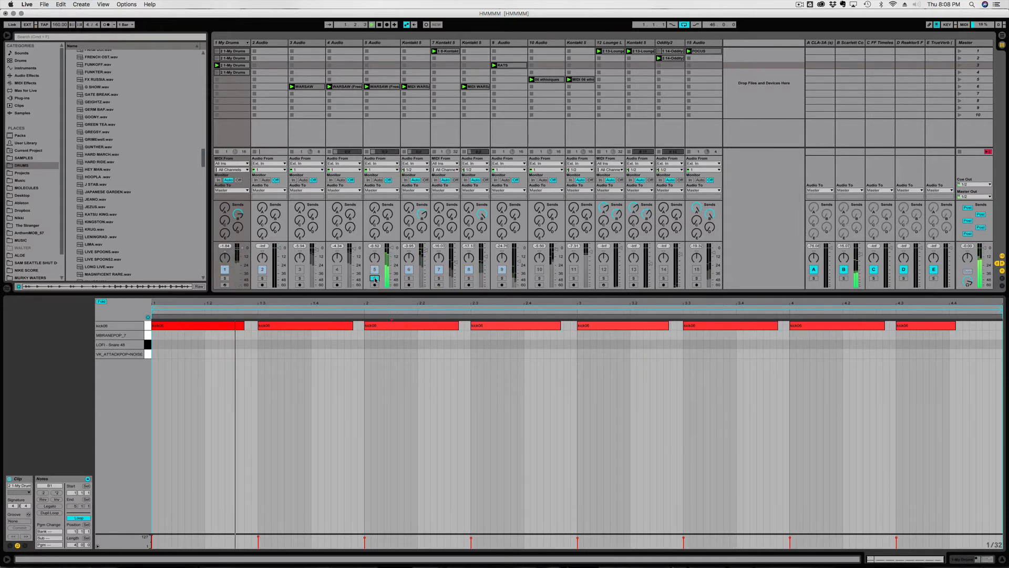
{"action": "left_click", "coordinate": [375, 278]}
{"action": "left_click", "coordinate": [374, 270]}
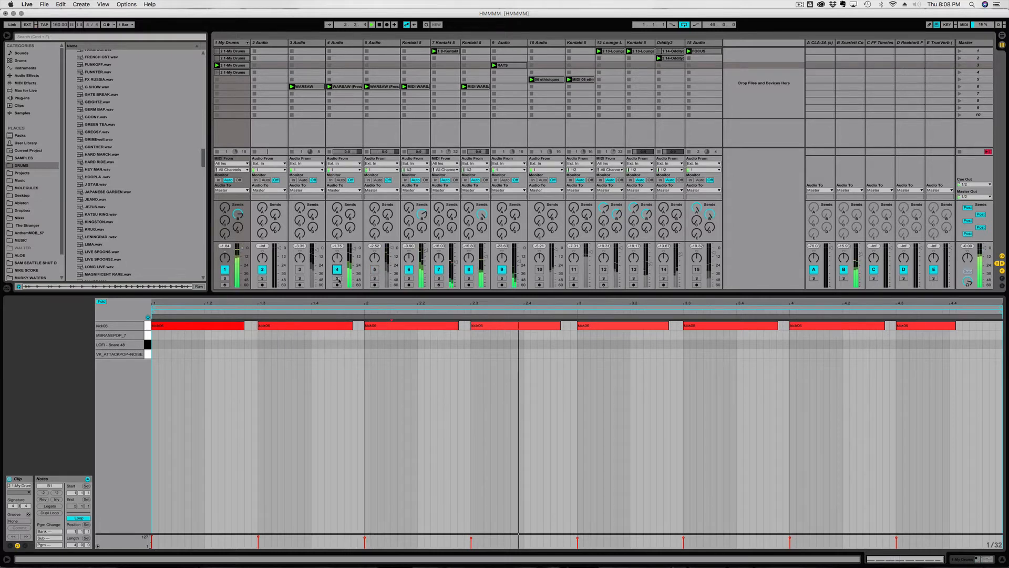
Audition the WARSAW loop on track 4 in solo and return to the full mix
{"action": "left_click", "coordinate": [338, 279]}
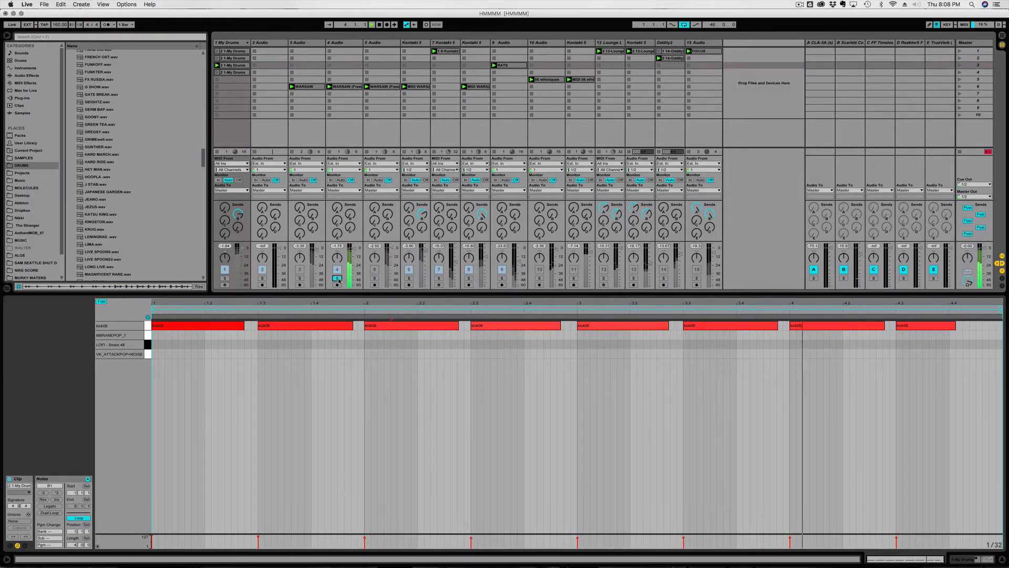
{"action": "left_click", "coordinate": [338, 278]}
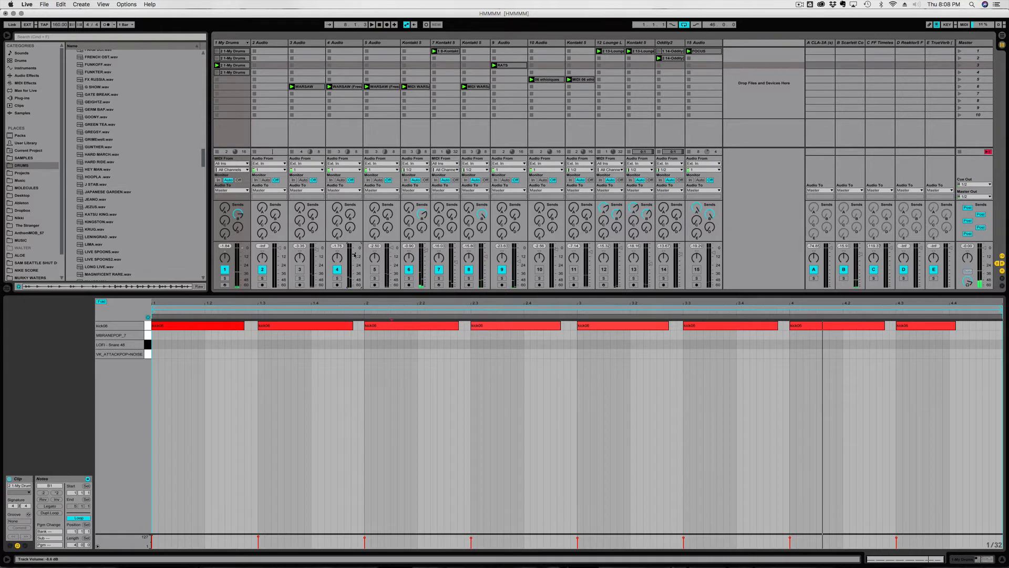
Open the ethniques clip on track 10 to view its waveform
{"action": "left_click", "coordinate": [550, 80]}
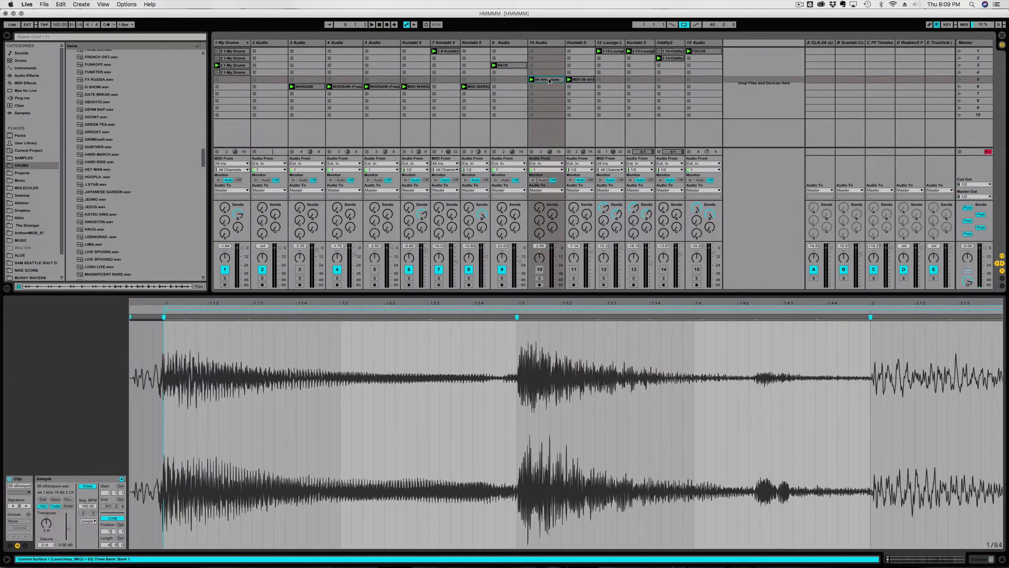
{"action": "right_click", "coordinate": [550, 81]}
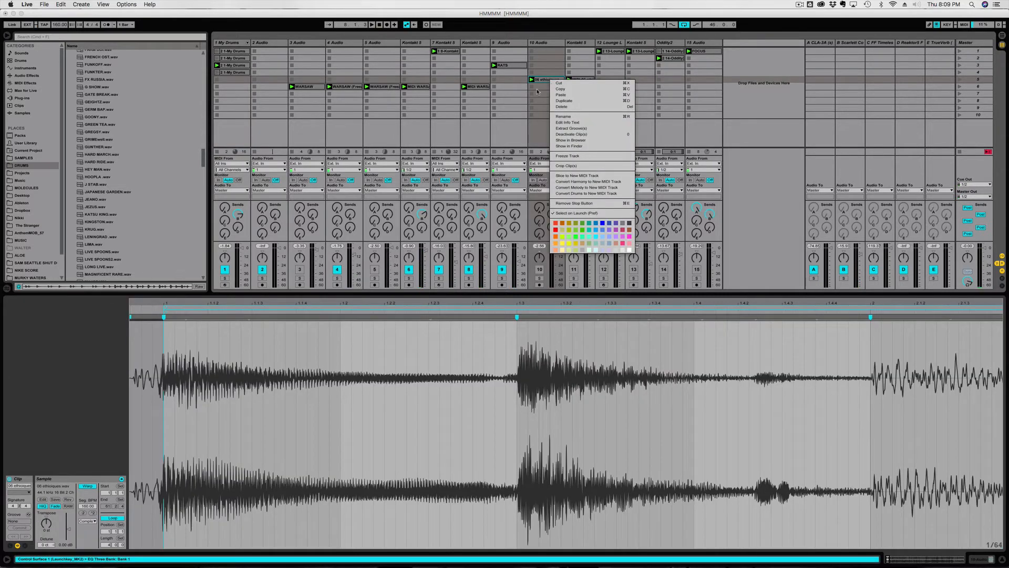
{"action": "left_click", "coordinate": [540, 80]}
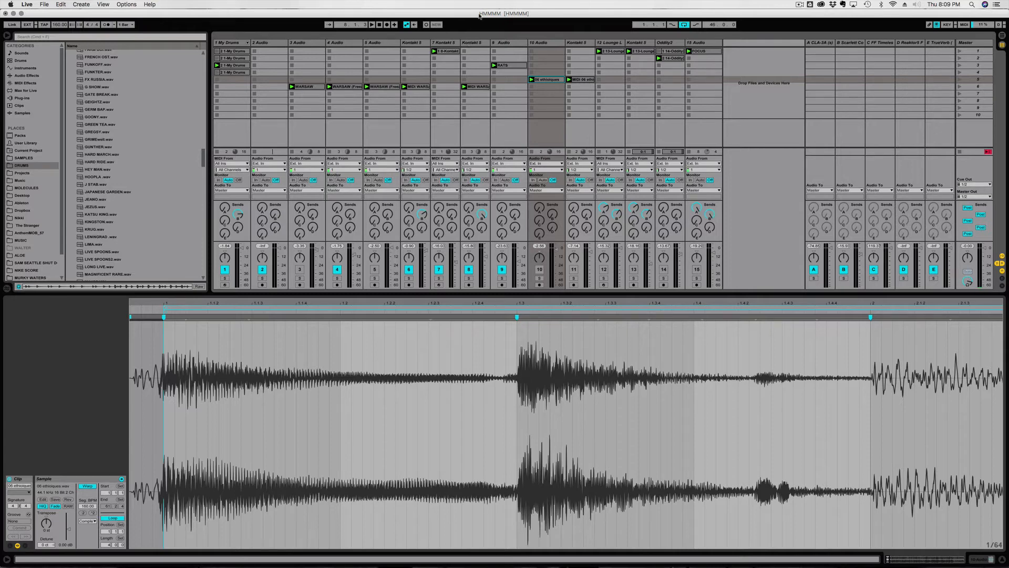
Audition the ethniques loop on track 10 in solo, bring it into the full mix unmuted, and stop playback
{"action": "left_click", "coordinate": [539, 278]}
{"action": "key", "text": "space"}
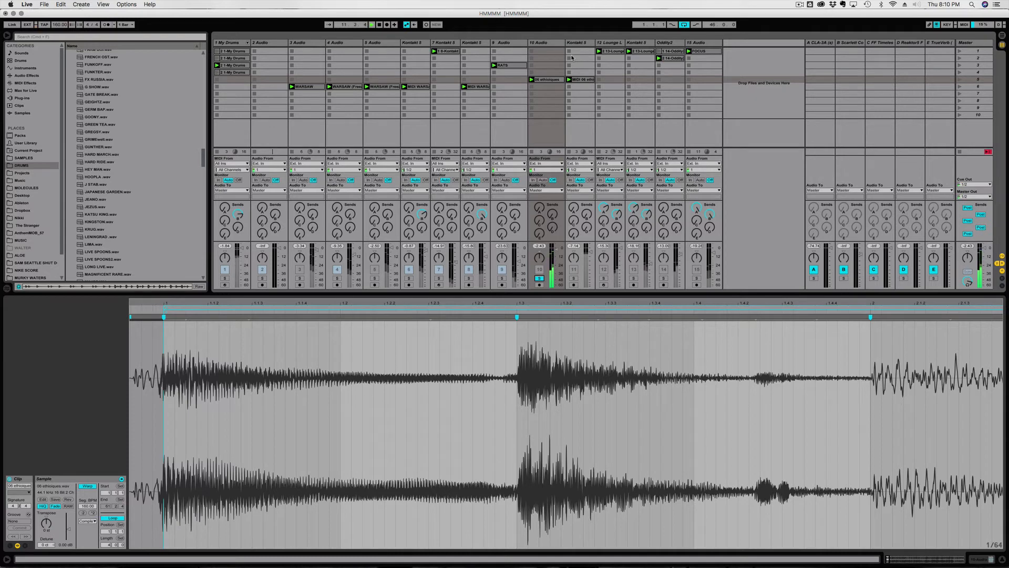
{"action": "left_click", "coordinate": [540, 279]}
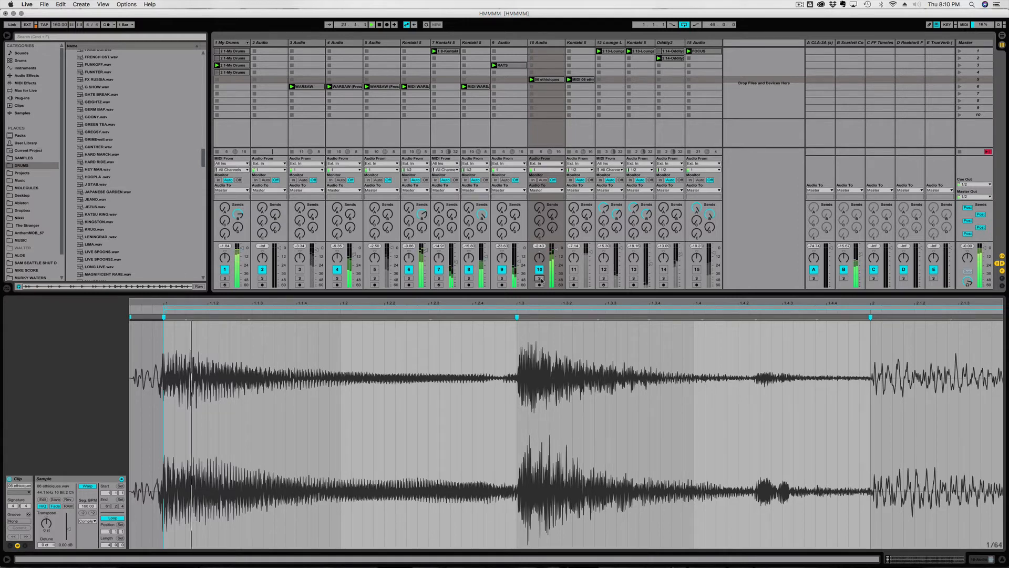
{"action": "key", "text": "space"}
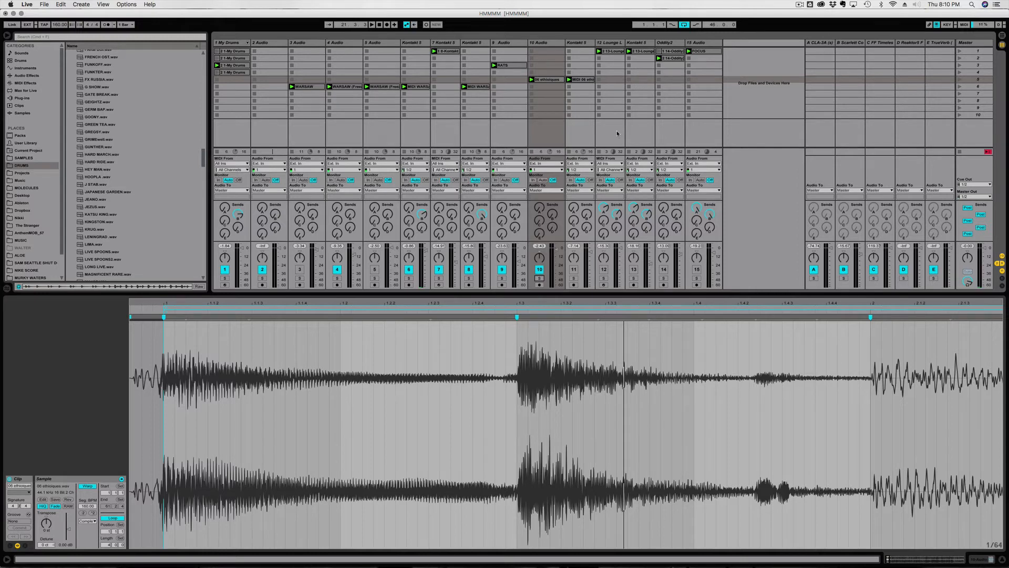
Duplicate track 10 with its ethniques clip, and freeze and flatten the duplicate
{"action": "left_click", "coordinate": [583, 82]}
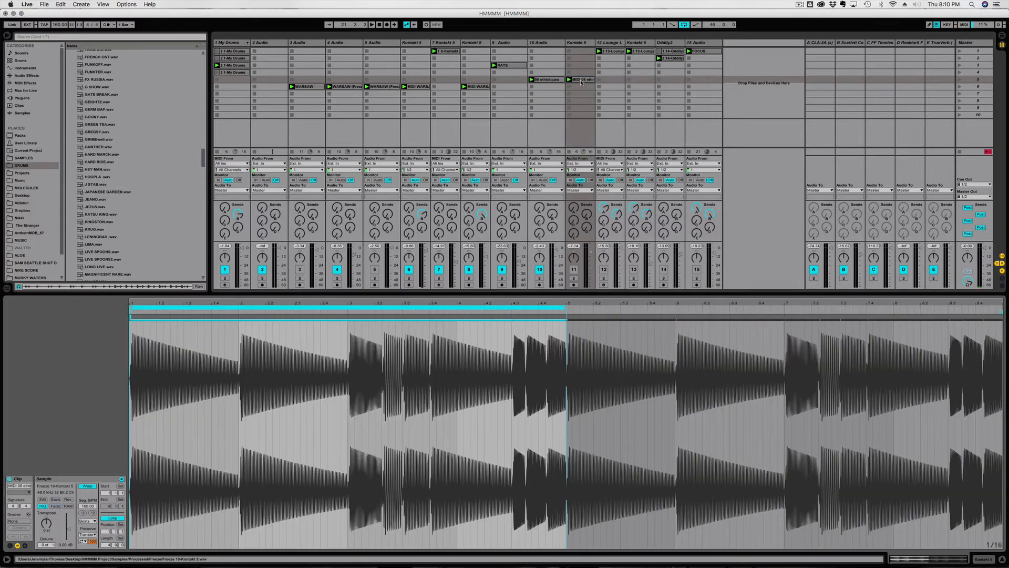
{"action": "left_click", "coordinate": [554, 81]}
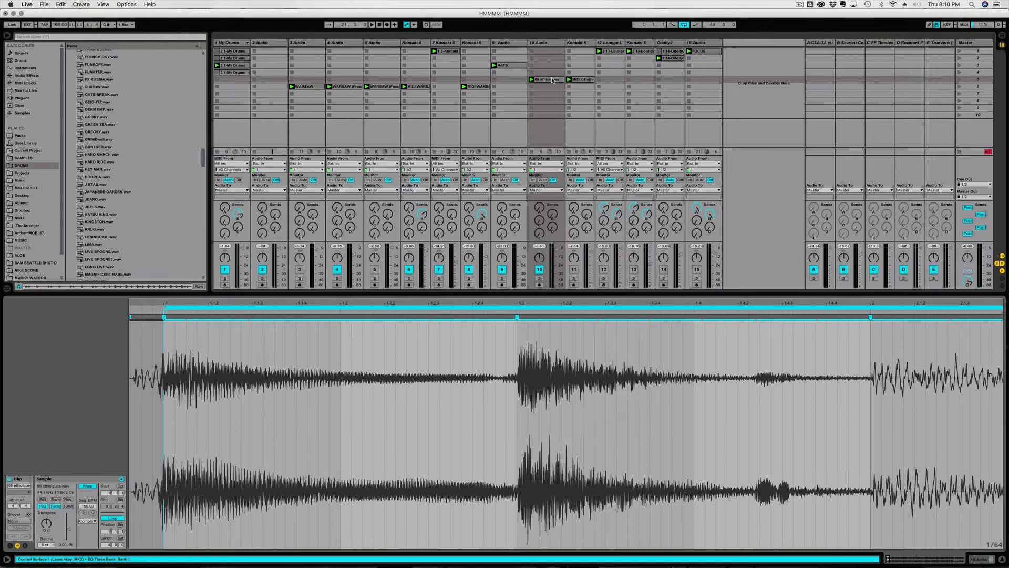
{"action": "left_click", "coordinate": [546, 43]}
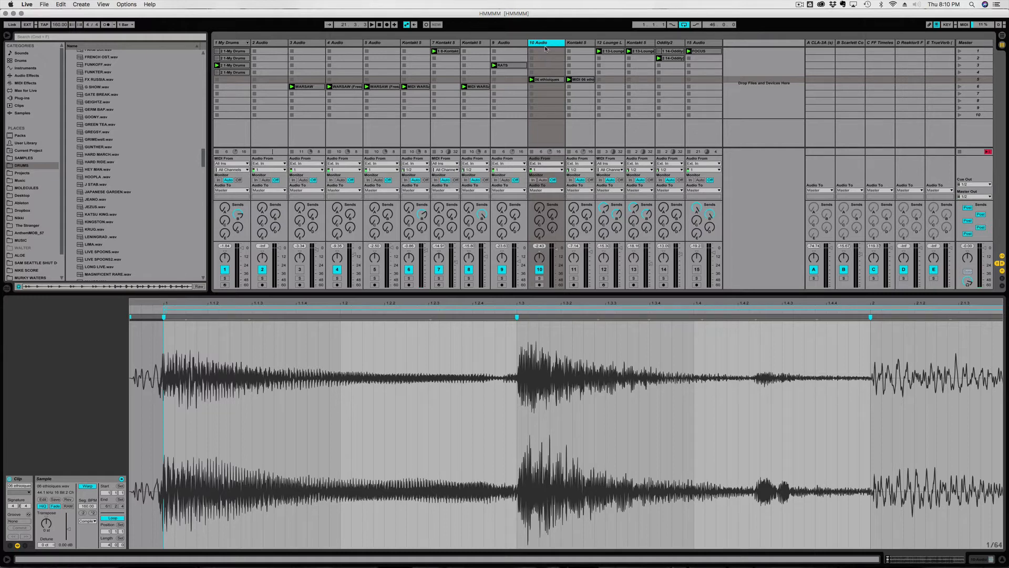
{"action": "key", "text": "super+d"}
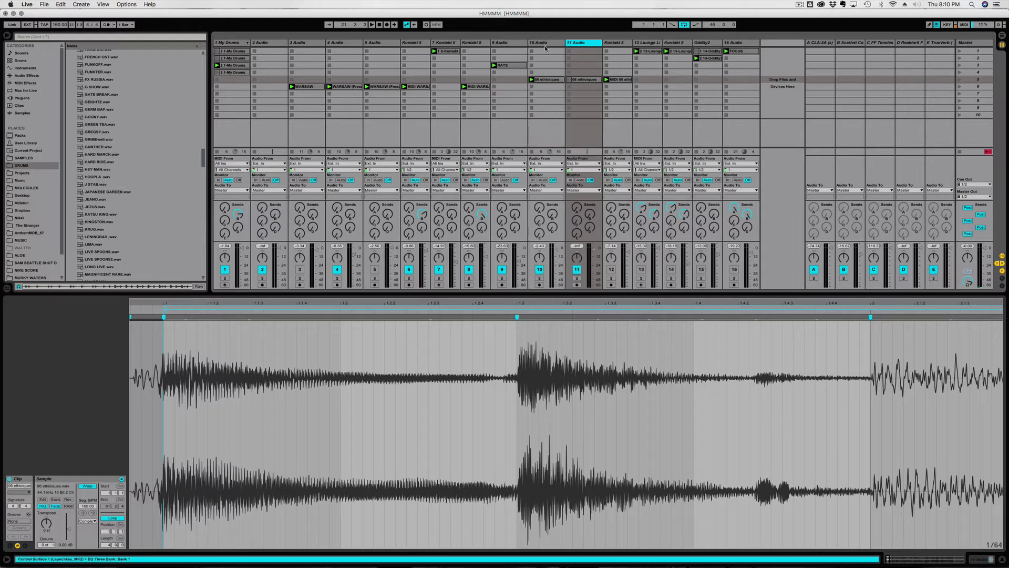
{"action": "right_click", "coordinate": [575, 45]}
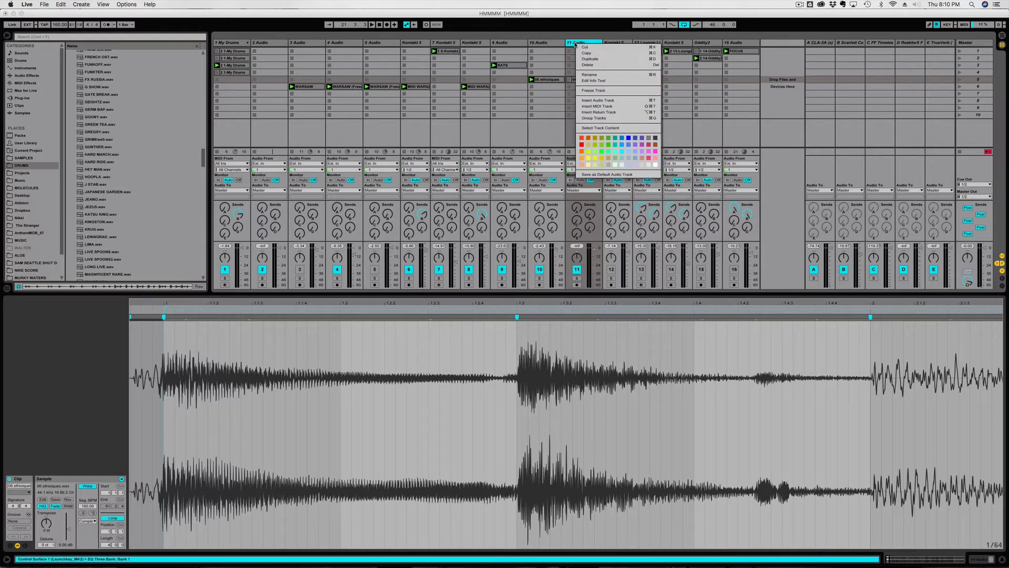
{"action": "left_click", "coordinate": [593, 91]}
{"action": "right_click", "coordinate": [577, 43]}
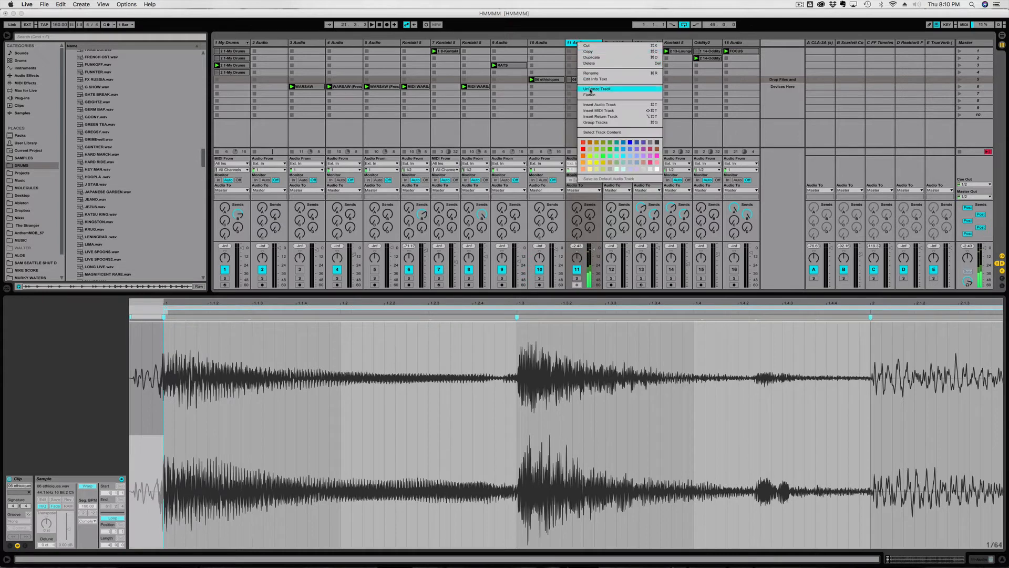
{"action": "left_click", "coordinate": [593, 96]}
Convert the harmony of the flattened ethniques clip on track 11 to a new MIDI track
{"action": "left_click_drag", "start_coordinate": [588, 317], "coordinate": [119, 311]}
{"action": "left_click", "coordinate": [584, 79]}
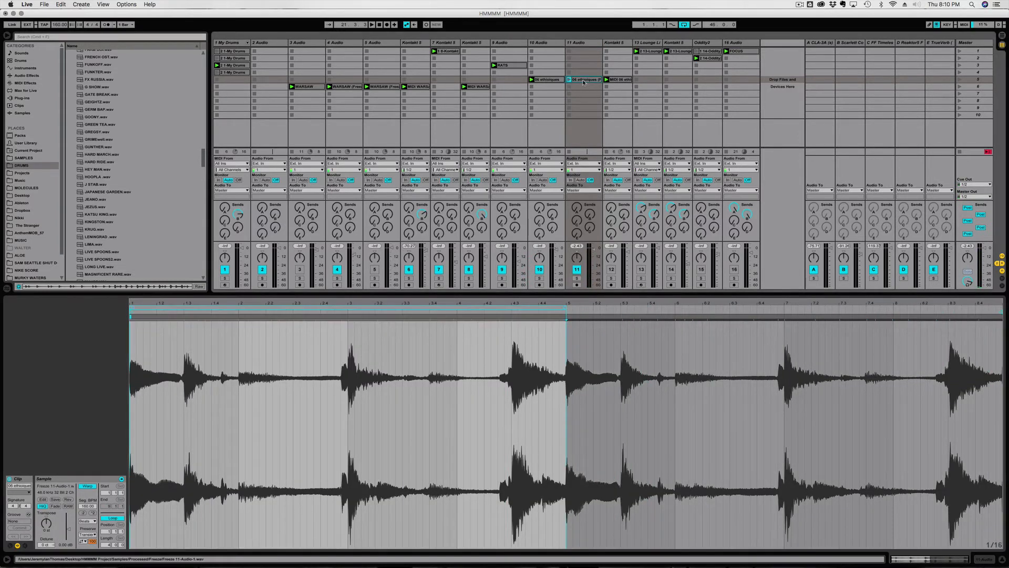
{"action": "right_click", "coordinate": [584, 80]}
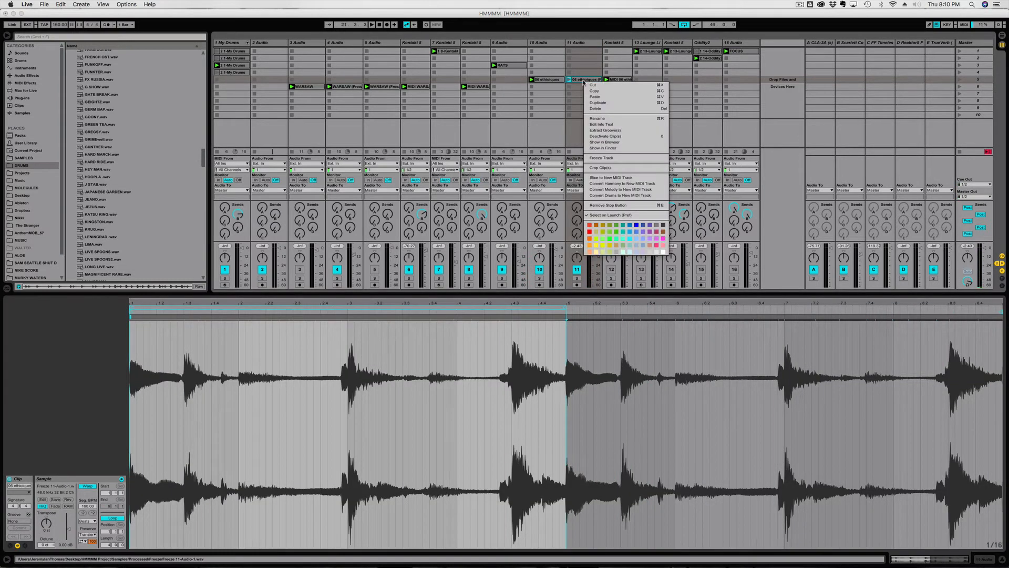
{"action": "left_click", "coordinate": [603, 184]}
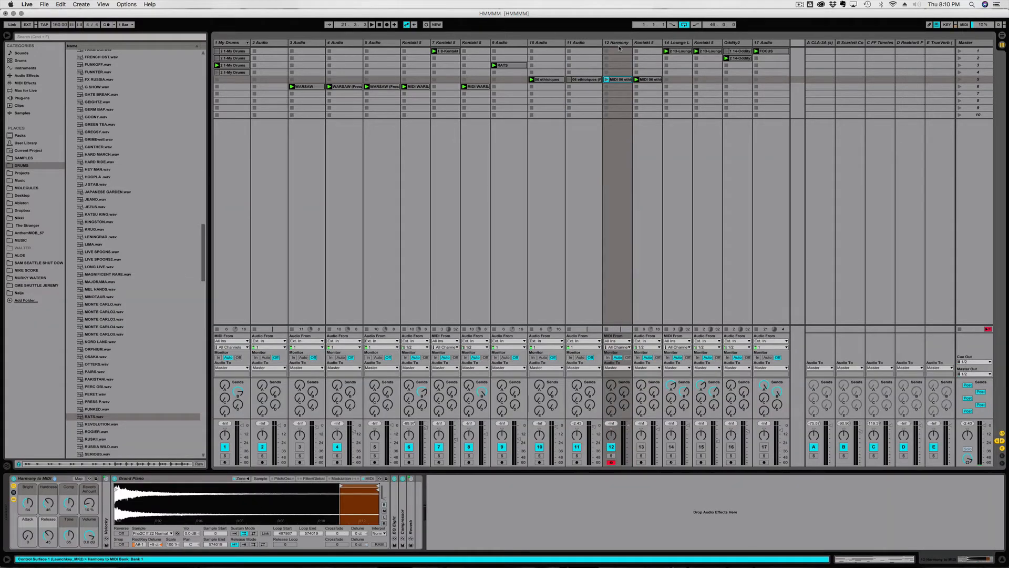
Open the new harmony MIDI clip on track 12 and play it with the track soloed
{"action": "double_click", "coordinate": [618, 80]}
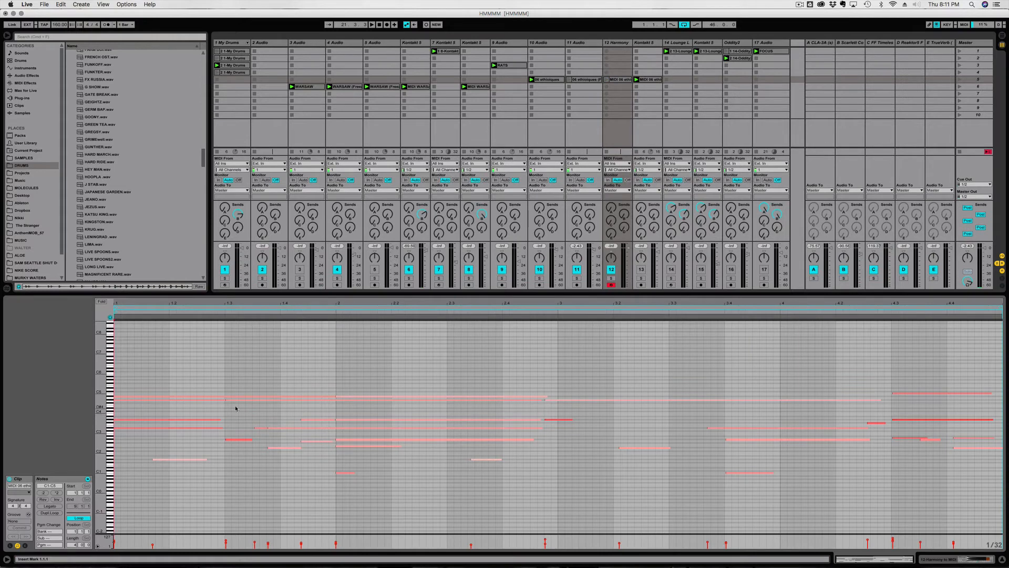
{"action": "left_click", "coordinate": [611, 278]}
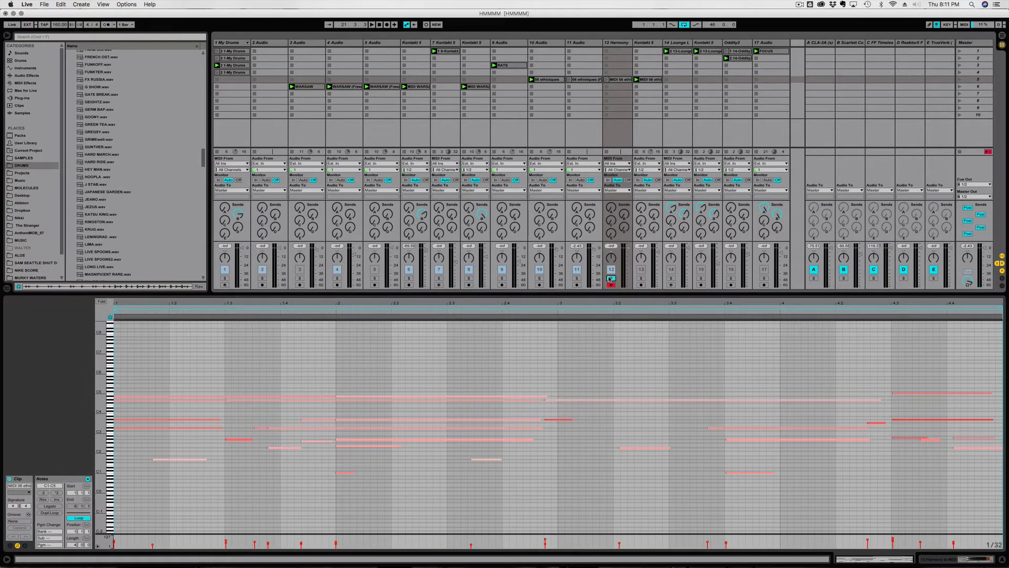
{"action": "left_click", "coordinate": [607, 80]}
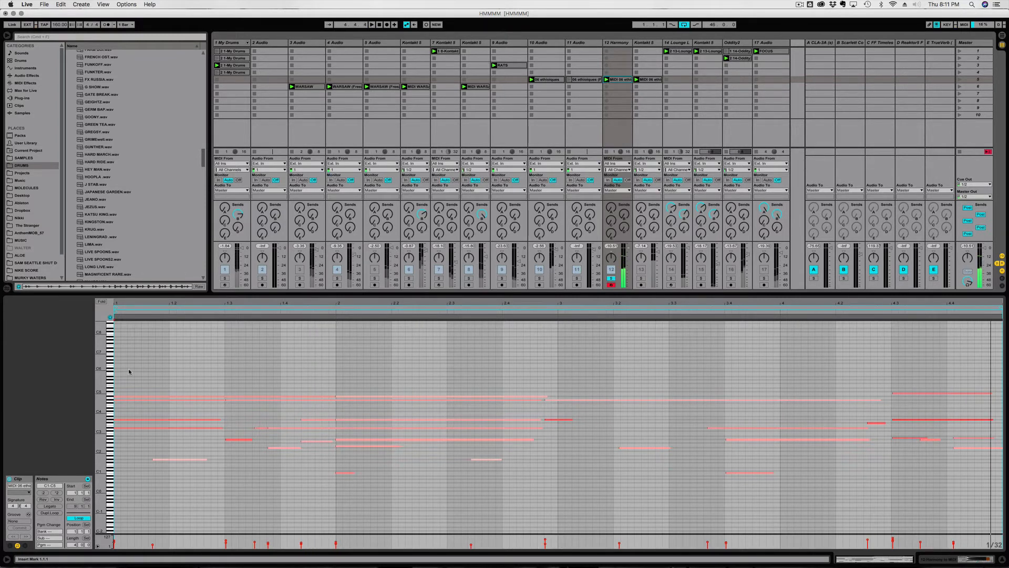
Thin out the start of the harmony clip by deleting the upper overlapping notes and select the low note after beat 1.2
{"action": "left_click_drag", "start_coordinate": [136, 366], "coordinate": [185, 443]}
{"action": "key", "text": "Delete"}
{"action": "left_click_drag", "start_coordinate": [240, 429], "coordinate": [240, 443]}
{"action": "left_click_drag", "start_coordinate": [262, 416], "coordinate": [263, 438]}
{"action": "left_click", "coordinate": [272, 447]}
{"action": "left_click_drag", "start_coordinate": [183, 447], "coordinate": [178, 463]}
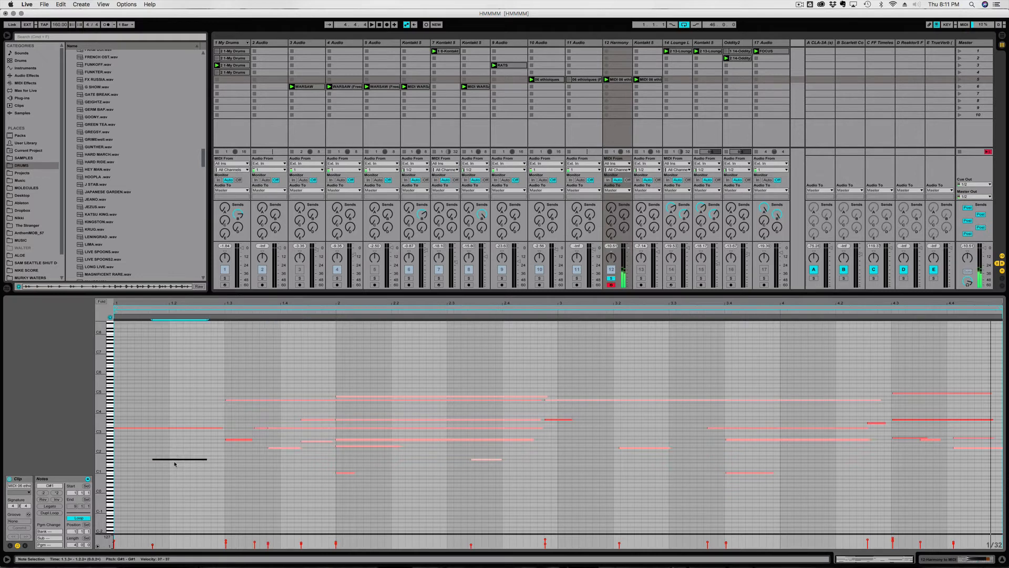
Play the harmony clip and delete its long high notes between beat 1.3 and bar 3
{"action": "key", "text": "space"}
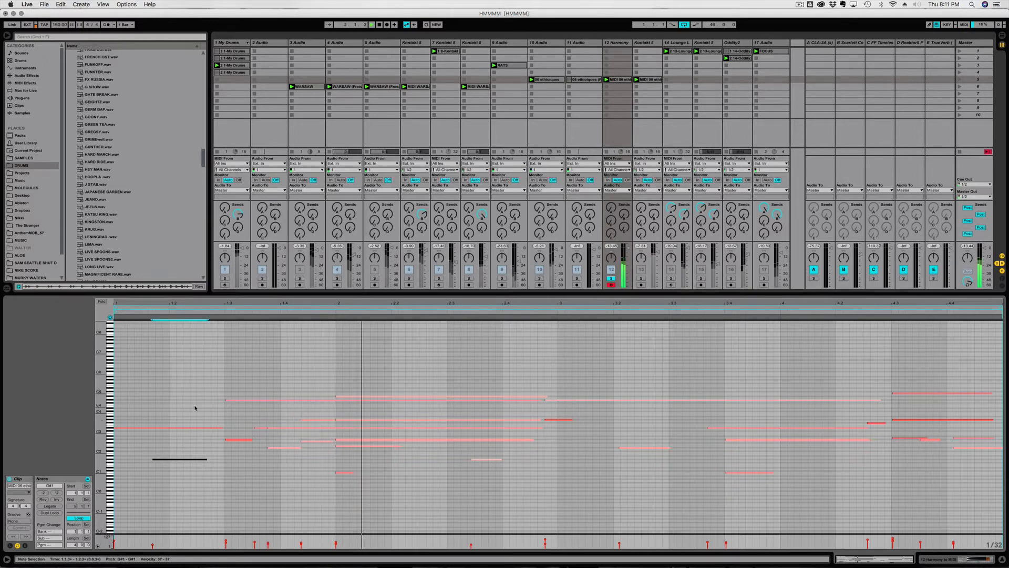
{"action": "left_click_drag", "start_coordinate": [196, 384], "coordinate": [414, 424]}
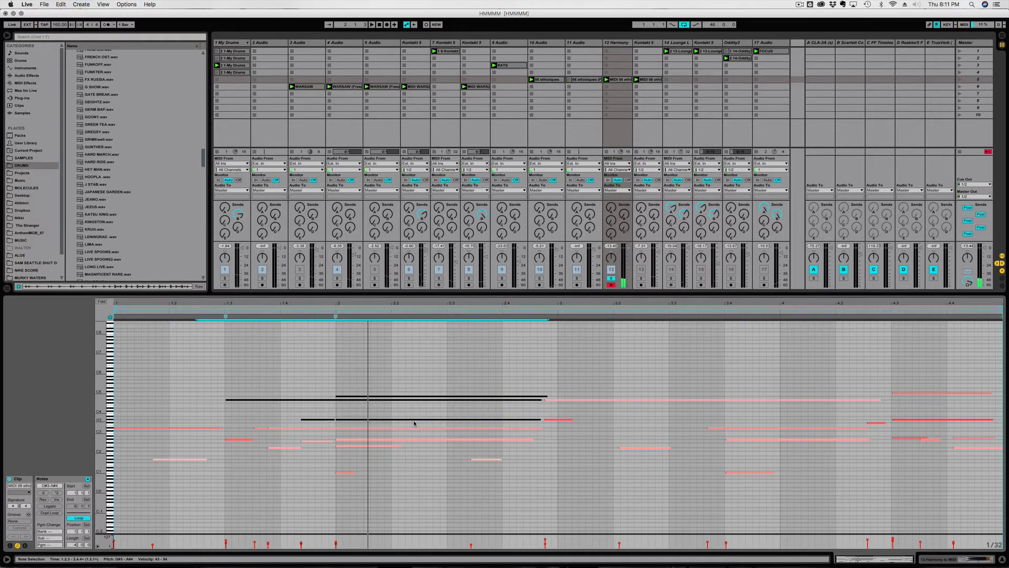
{"action": "key", "text": "Delete"}
{"action": "left_click", "coordinate": [254, 436]}
{"action": "left_click", "coordinate": [243, 440]}
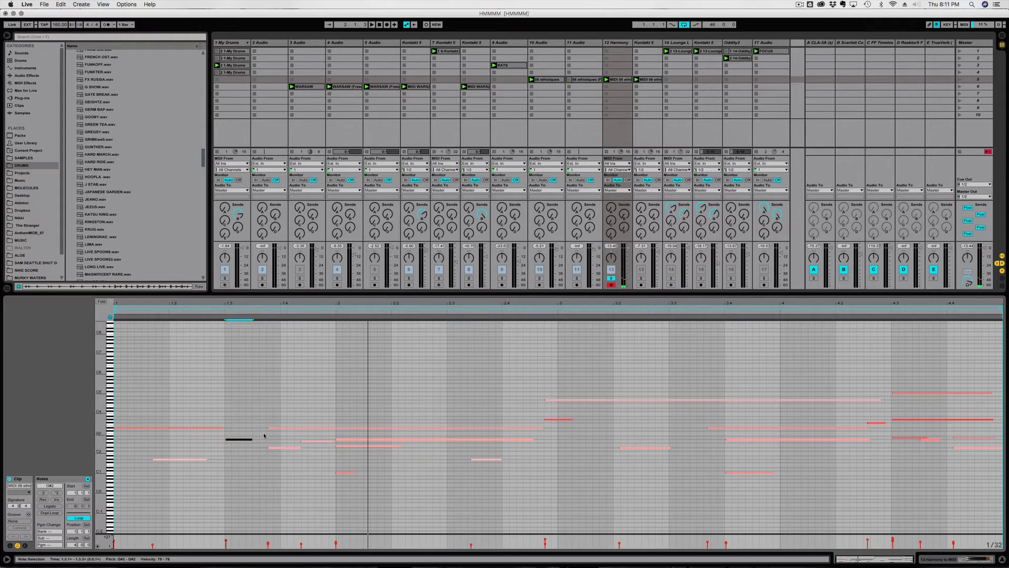
Replay the harmony clip and delete the long upper note running from just before beat 1.4 to bar 3
{"action": "key", "text": "space"}
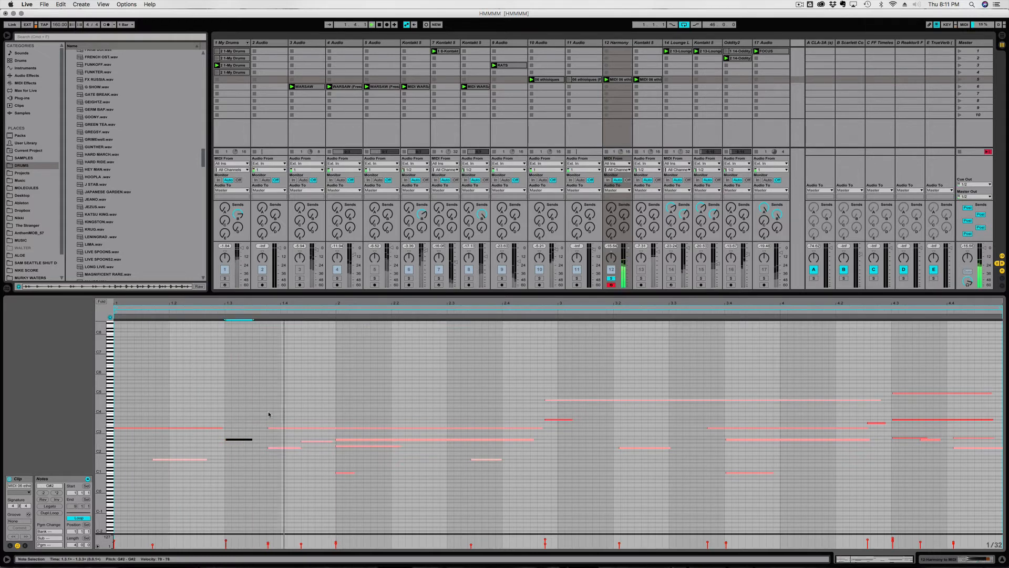
{"action": "left_click_drag", "start_coordinate": [320, 413], "coordinate": [347, 436]}
{"action": "key", "text": "Delete"}
{"action": "left_click_drag", "start_coordinate": [198, 407], "coordinate": [239, 446]}
{"action": "left_click_drag", "start_coordinate": [293, 441], "coordinate": [296, 451]}
{"action": "left_click_drag", "start_coordinate": [306, 429], "coordinate": [308, 444]}
{"action": "left_click", "coordinate": [347, 439]}
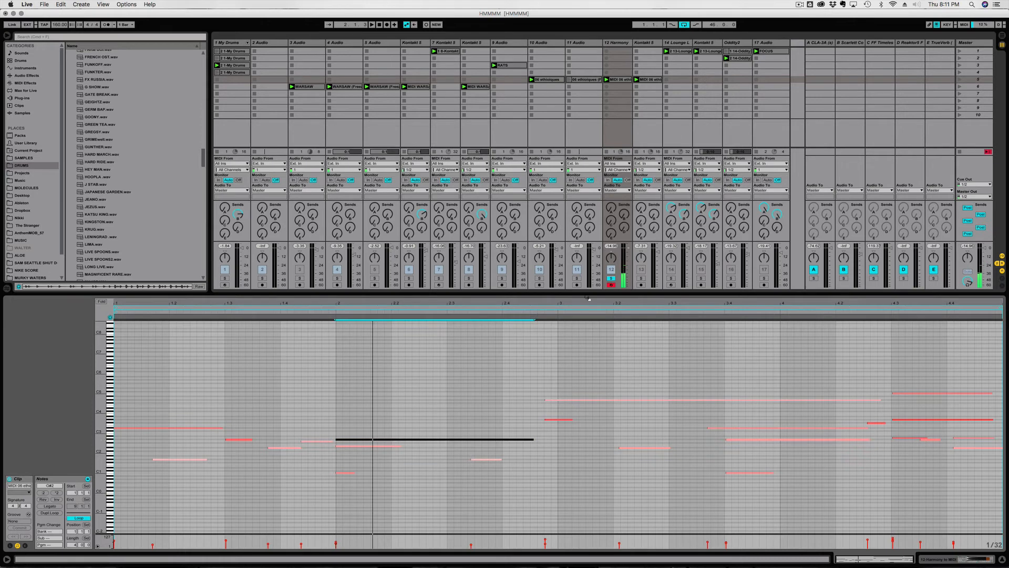
Play the original ethniques loop on track 10 in solo for comparison
{"action": "left_click", "coordinate": [539, 278]}
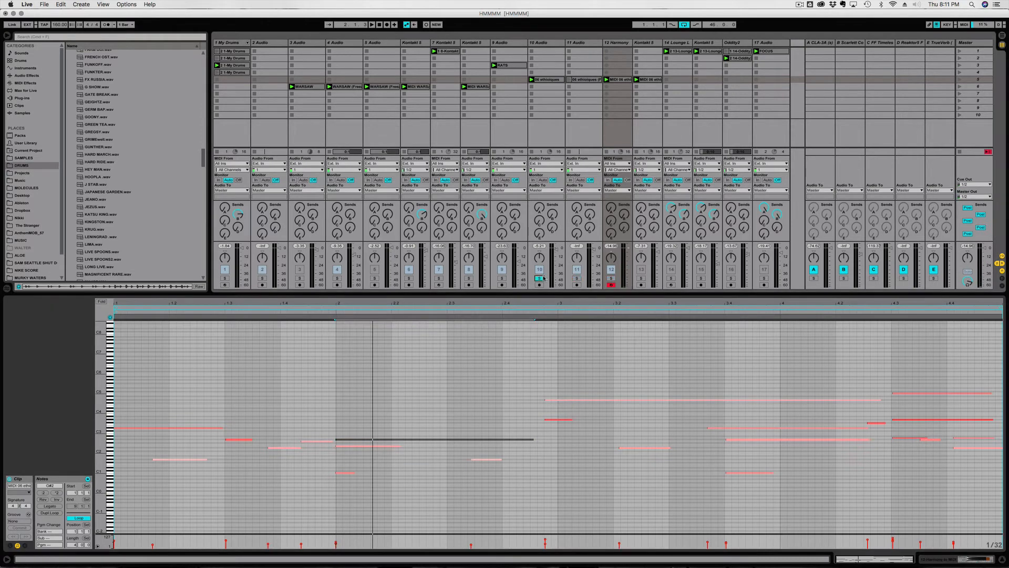
{"action": "key", "text": "space"}
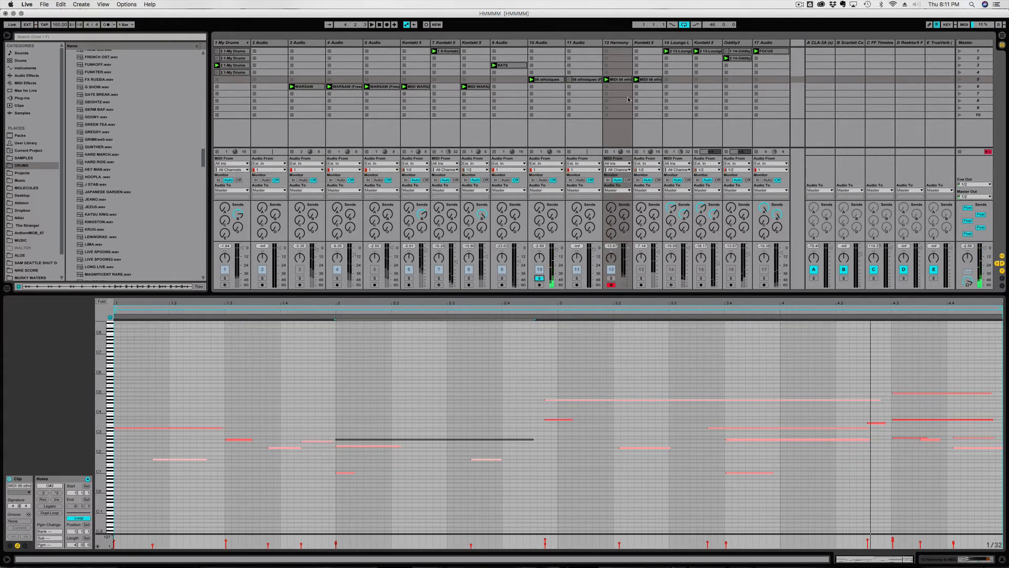
Delete the converted harmony MIDI track
{"action": "left_click", "coordinate": [613, 45]}
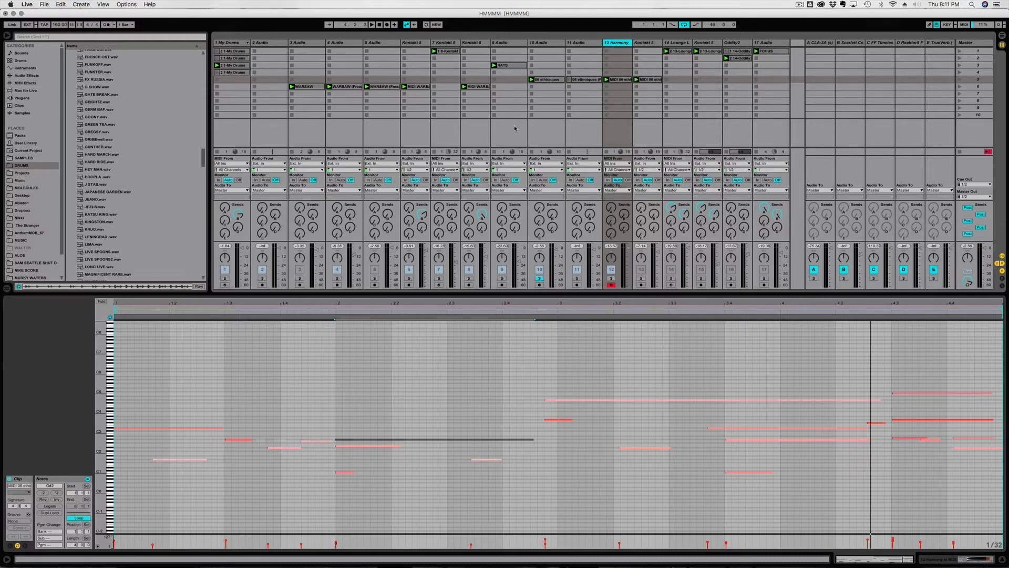
{"action": "key", "text": "Delete"}
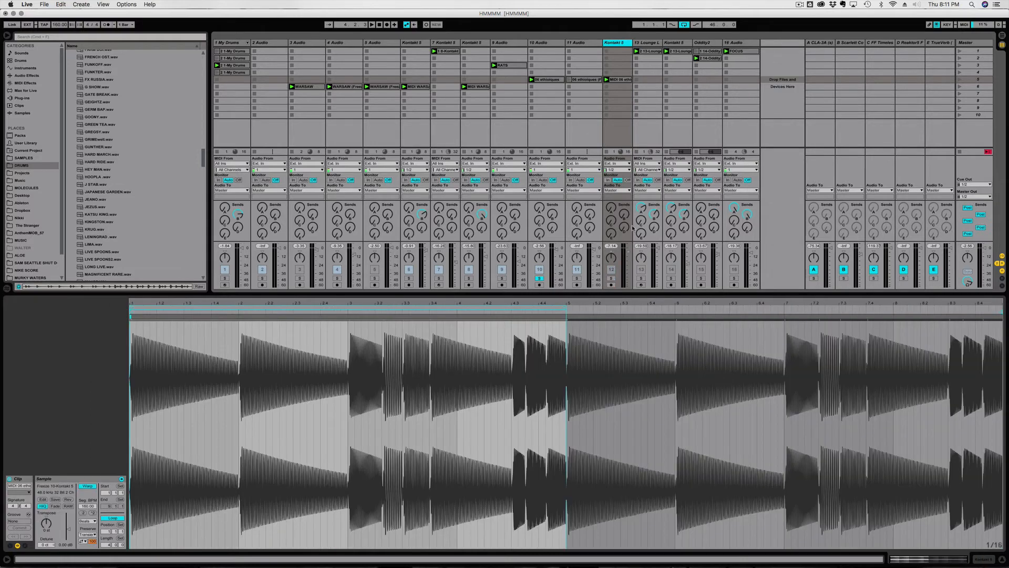
Audition the Kontakt clip on track 12 in solo, and bring the track into the full mix unmuted
{"action": "left_click", "coordinate": [611, 278]}
{"action": "left_click", "coordinate": [616, 44]}
{"action": "left_click", "coordinate": [612, 456]}
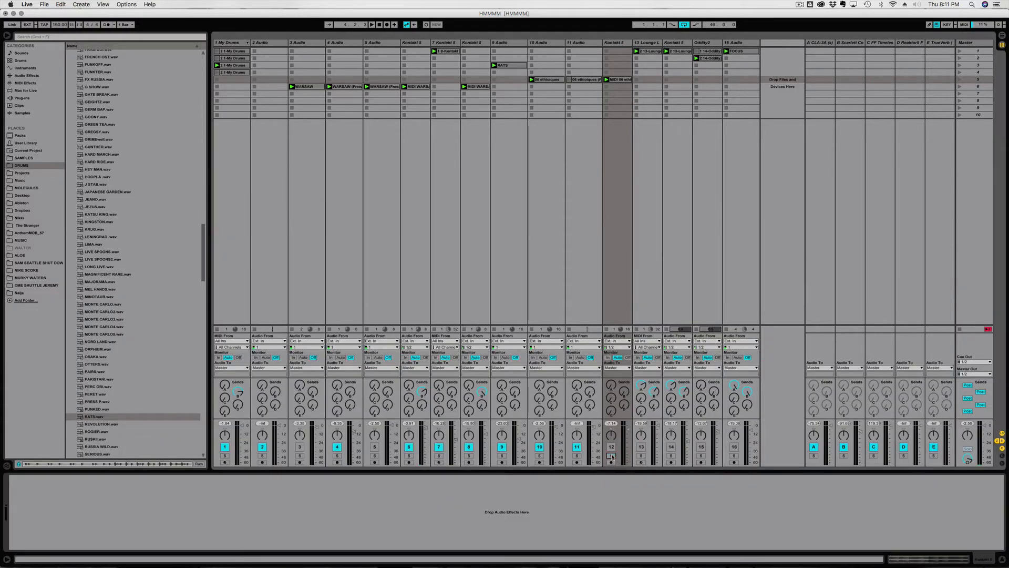
{"action": "left_click", "coordinate": [611, 455]}
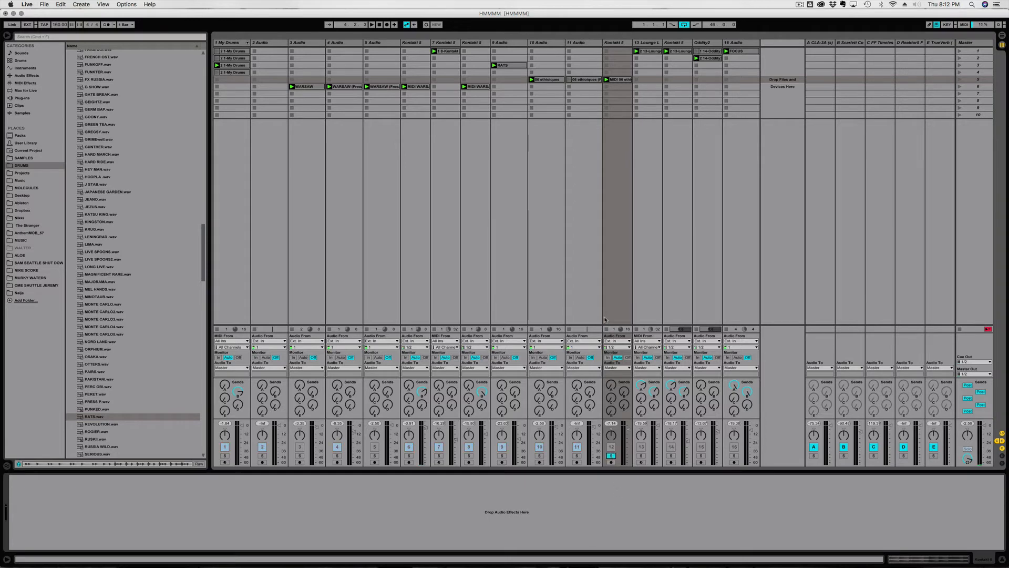
{"action": "left_click", "coordinate": [618, 80]}
{"action": "key", "text": "space"}
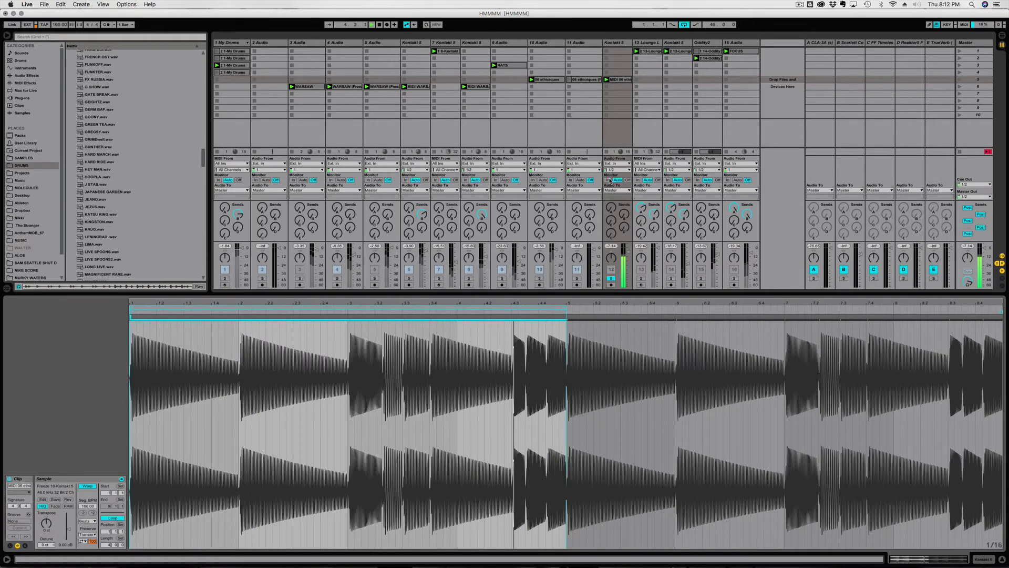
{"action": "left_click", "coordinate": [611, 278]}
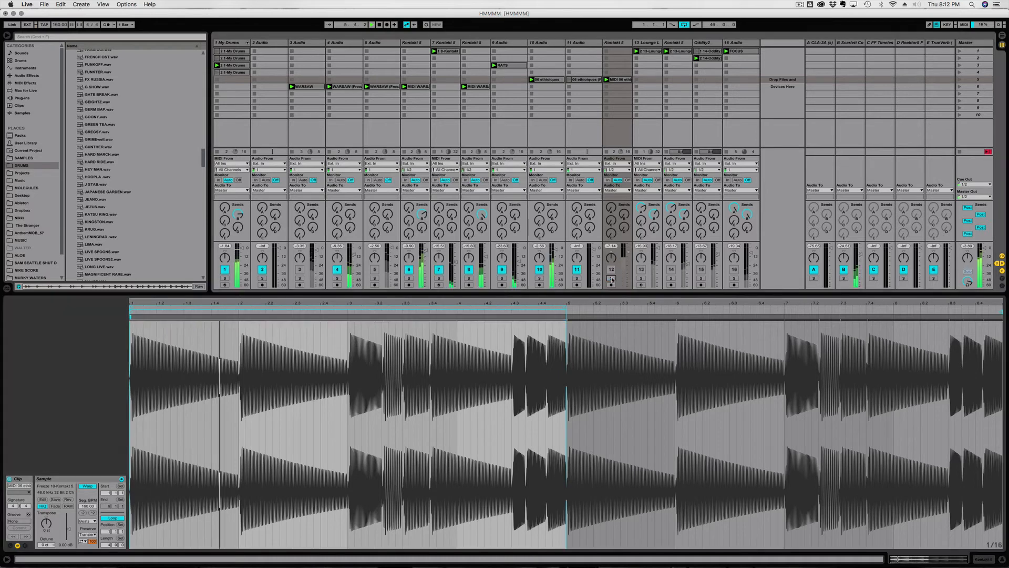
{"action": "left_click", "coordinate": [611, 269]}
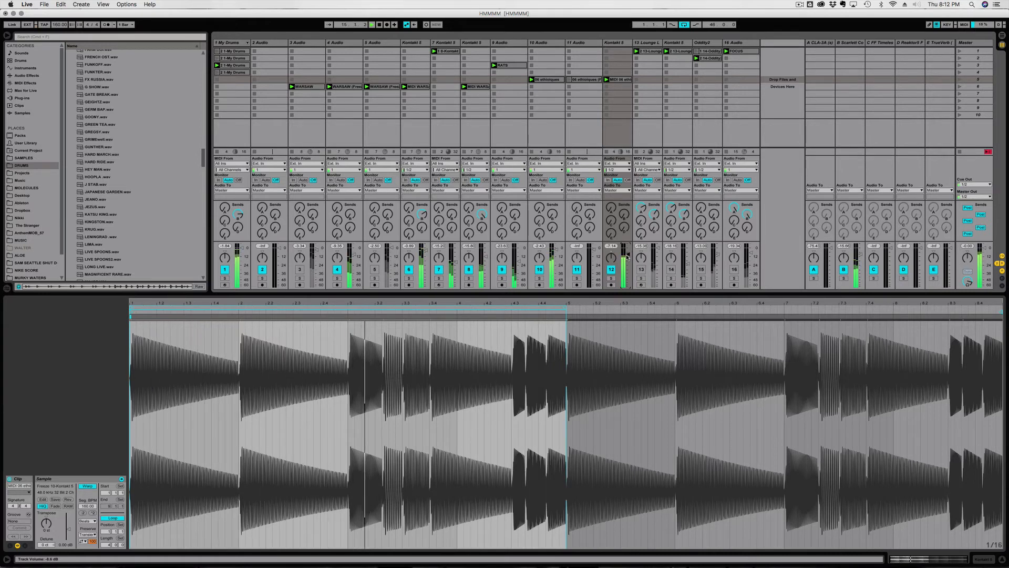
Switch to Mixed In Key 8 to check the 06 ethniques loop's key analysis, and return to Live
{"action": "left_click", "coordinate": [397, 546]}
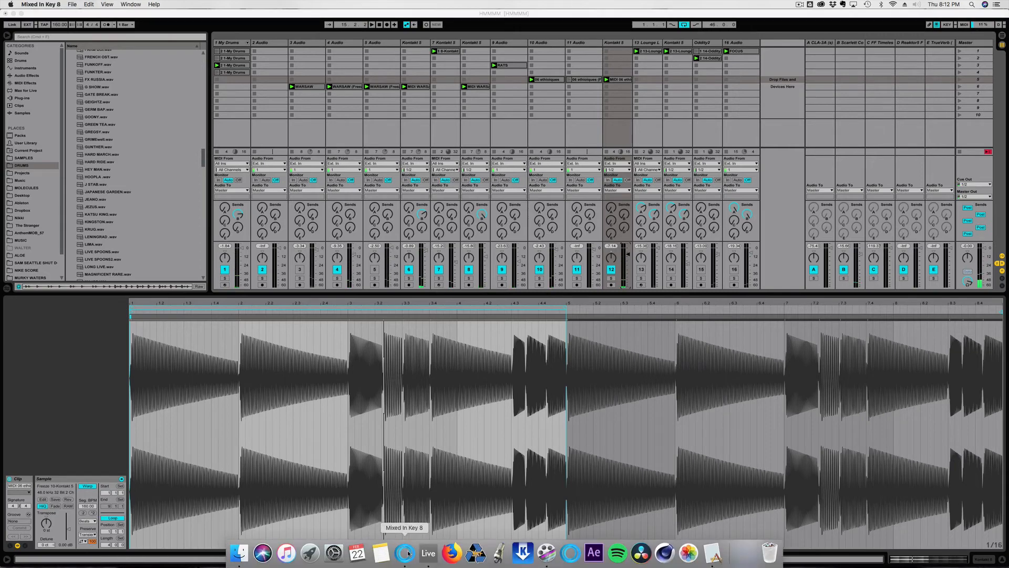
{"action": "left_click_drag", "start_coordinate": [640, 114], "coordinate": [495, 104]}
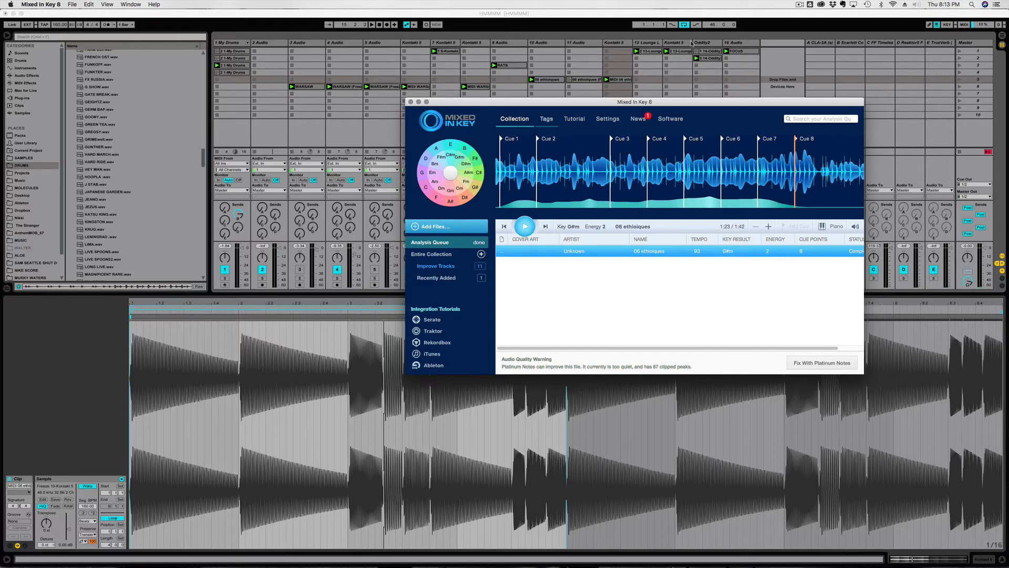
{"action": "left_click", "coordinate": [633, 15]}
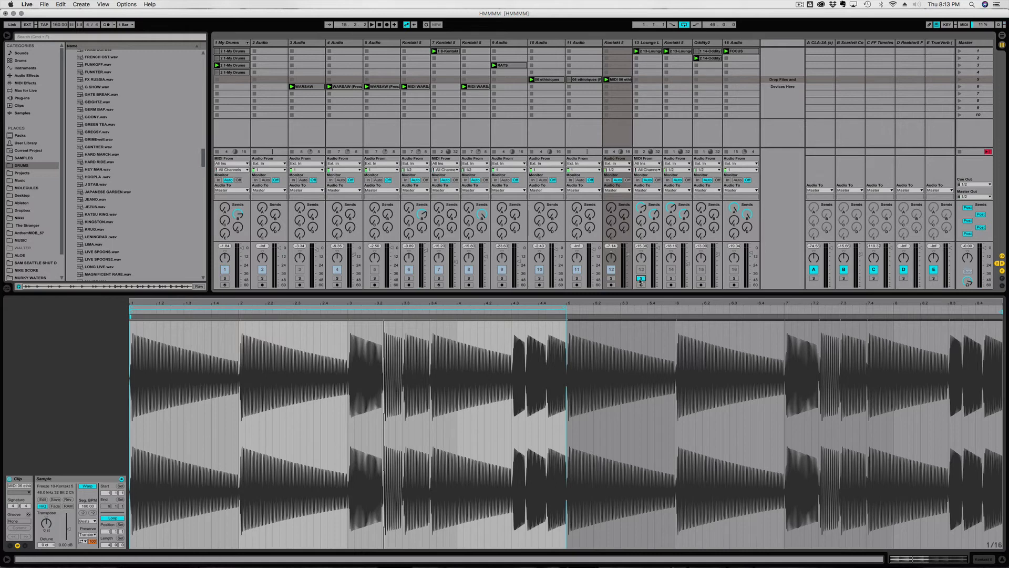
Arm Lounge track 13, play it in solo, open its MIDI clip and bring the track into the full mix unmuted
{"action": "left_click", "coordinate": [642, 285]}
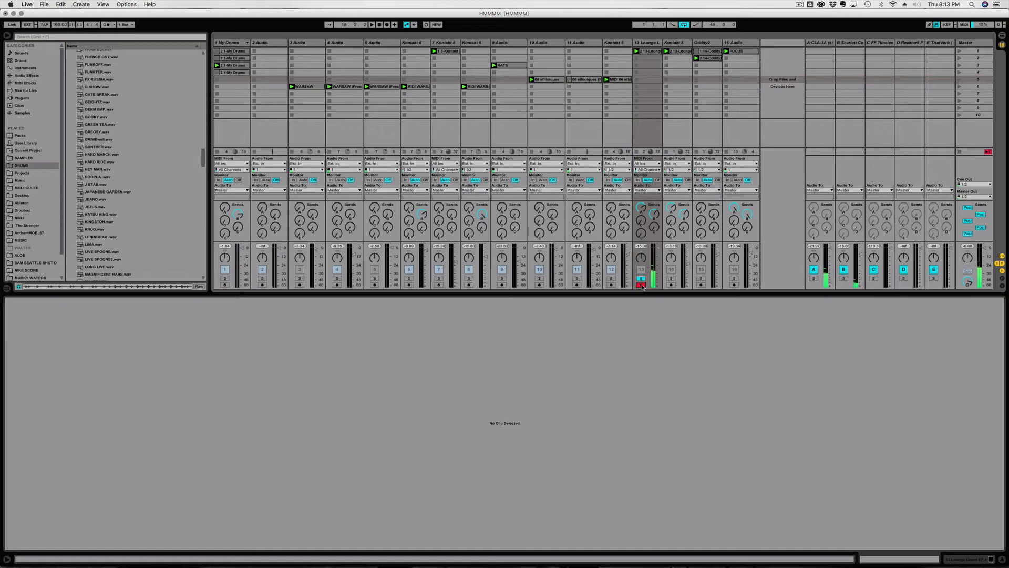
{"action": "key", "text": "space"}
{"action": "left_click", "coordinate": [650, 52]}
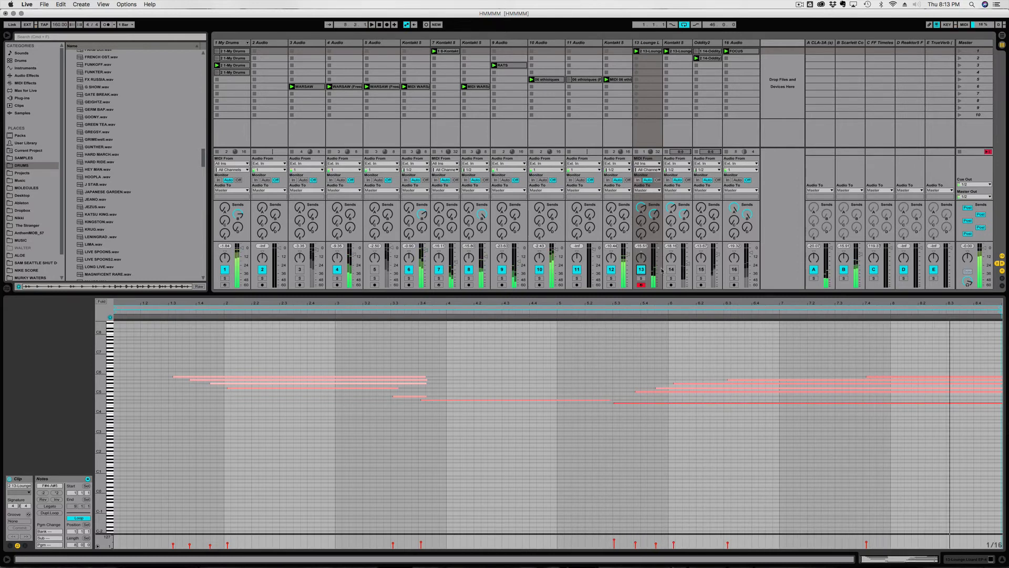
Open the frozen Lounge clip on Kontakt track 14, audition it in solo, and bring the track into the full mix unmuted
{"action": "double_click", "coordinate": [675, 43]}
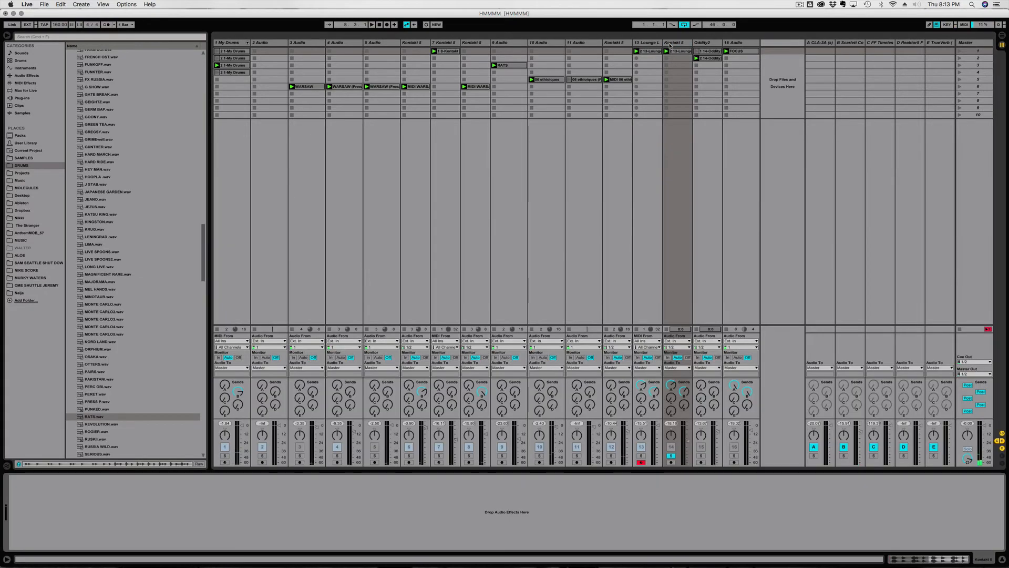
{"action": "double_click", "coordinate": [680, 52]}
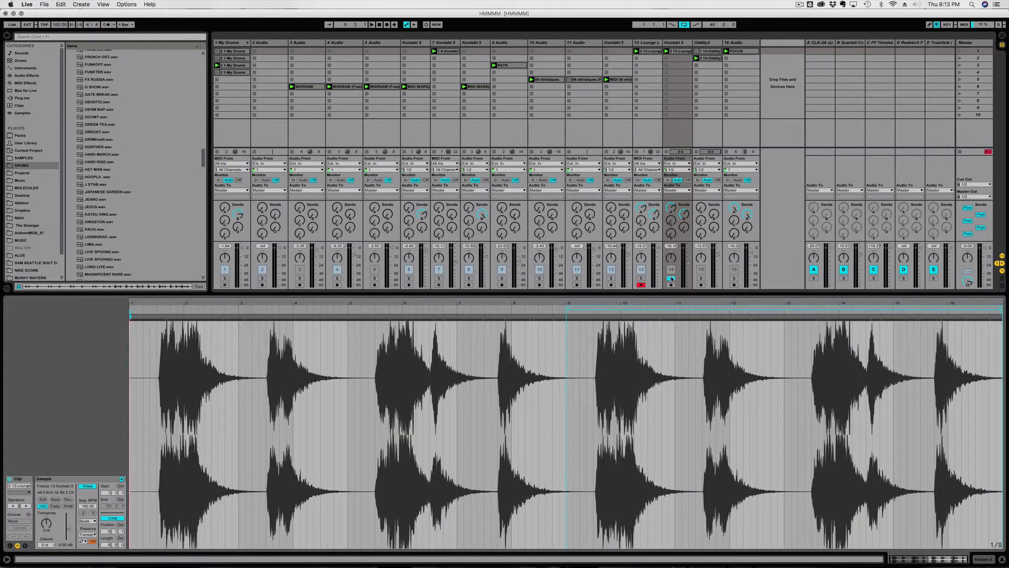
{"action": "key", "text": "space"}
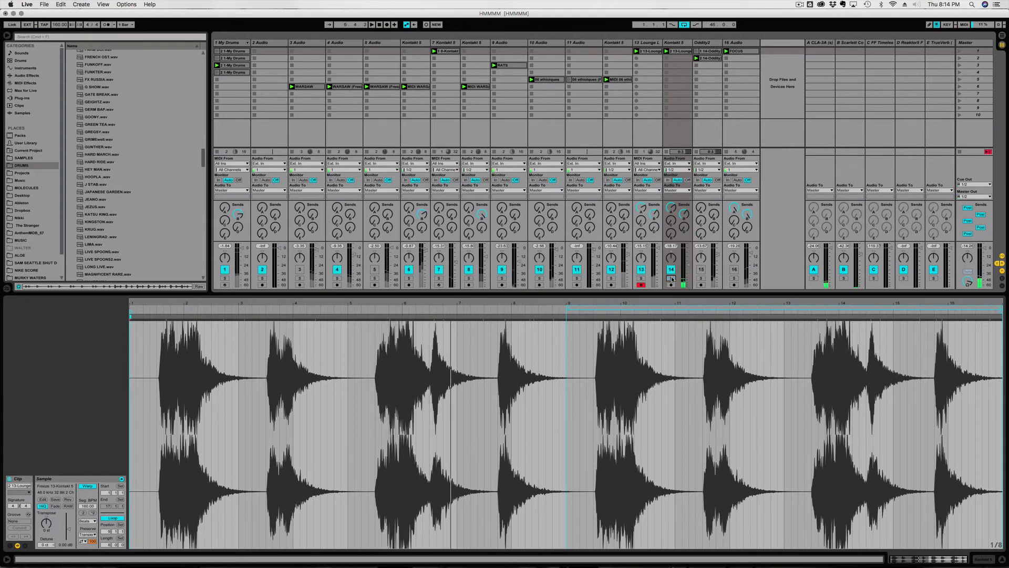
{"action": "key", "text": "space"}
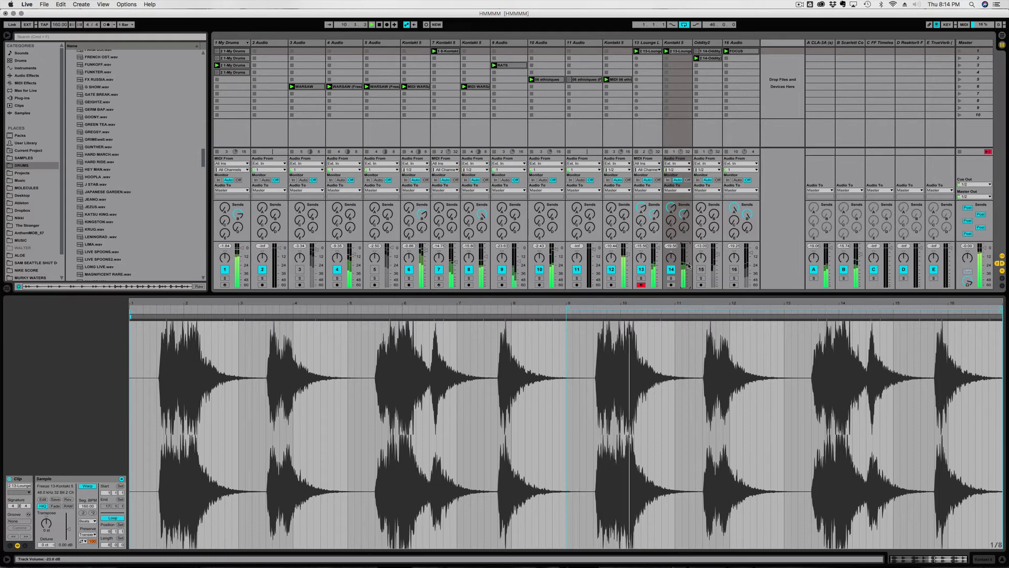
{"action": "left_click", "coordinate": [374, 269]}
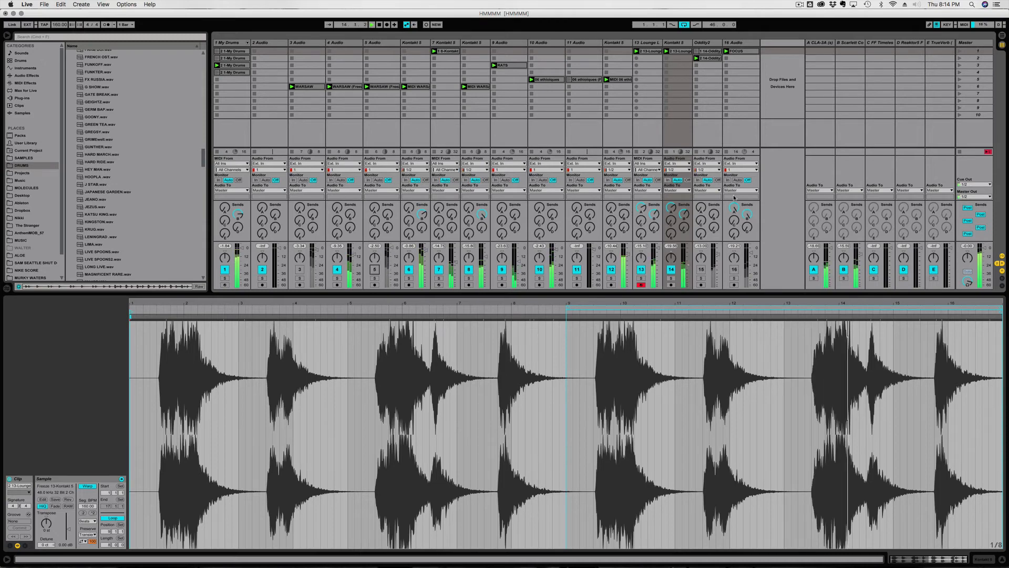
Open the second Oddity2 clip on track 15 and play it unmuted in the full mix
{"action": "left_click", "coordinate": [703, 42]}
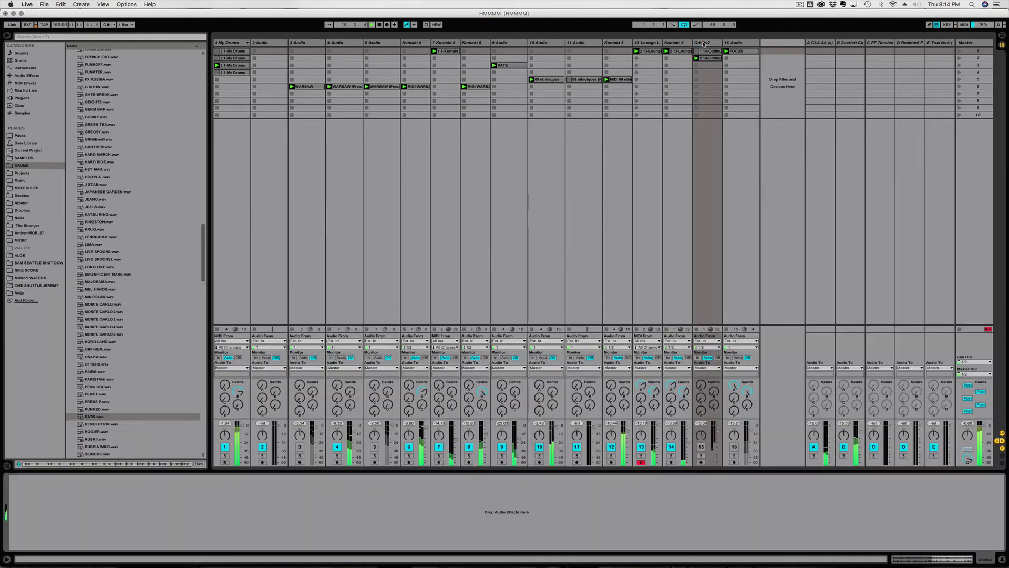
{"action": "left_click", "coordinate": [709, 58]}
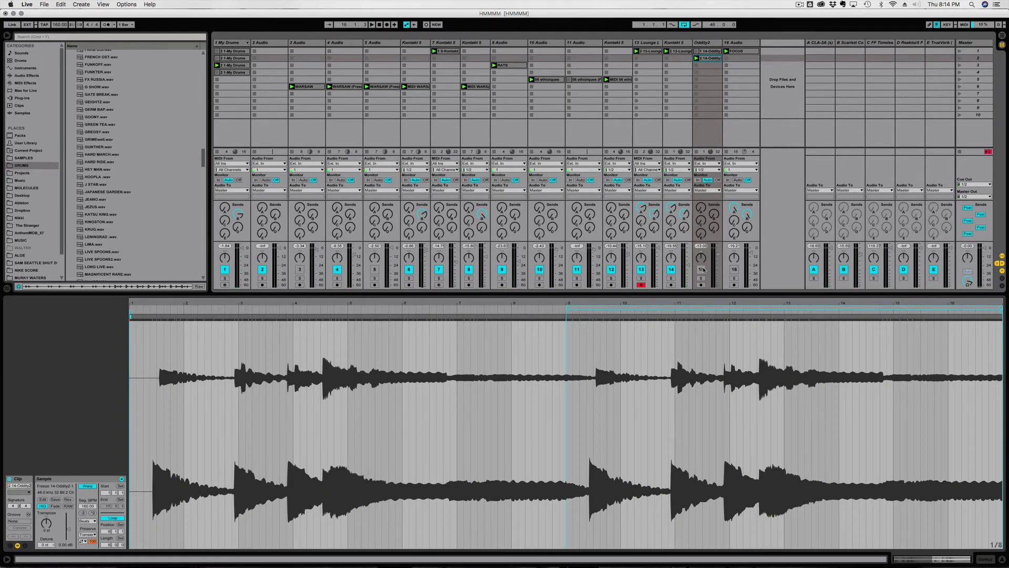
{"action": "key", "text": "space"}
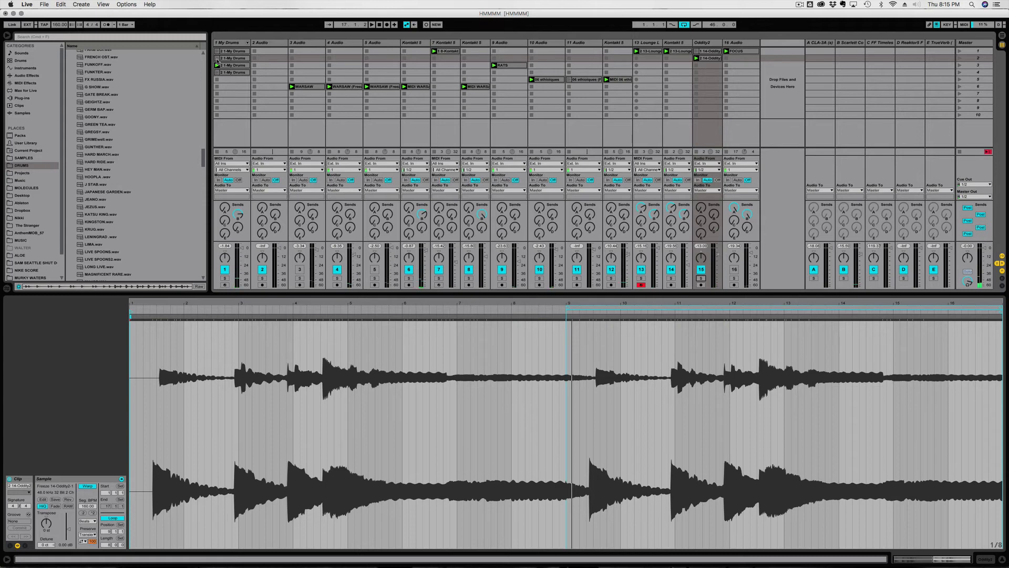
Switch track 1 My Drums to its second clip and audition it both in solo and in the full mix
{"action": "left_click", "coordinate": [227, 66]}
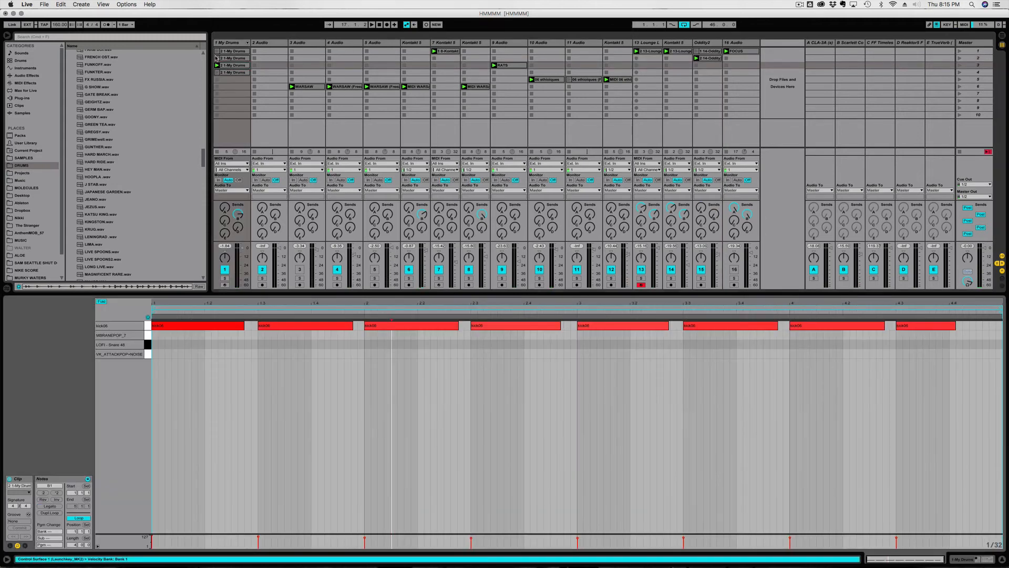
{"action": "left_click", "coordinate": [216, 58]}
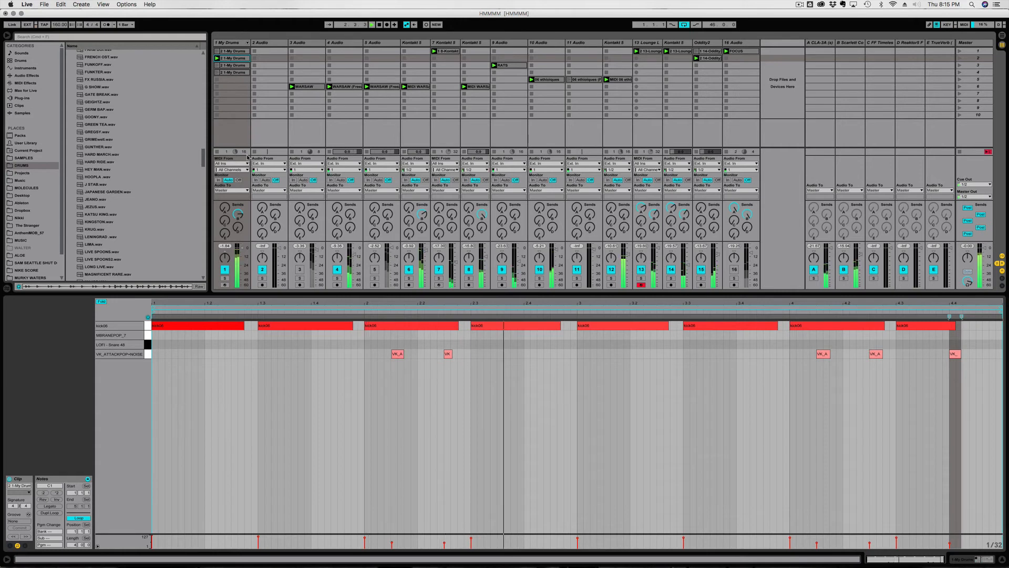
{"action": "left_click", "coordinate": [224, 279]}
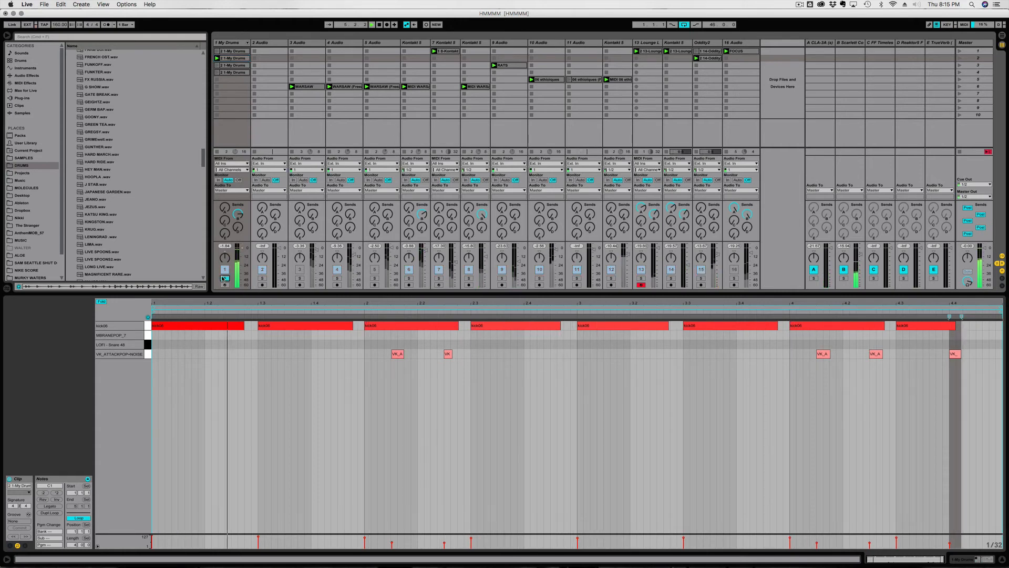
{"action": "left_click", "coordinate": [224, 279]}
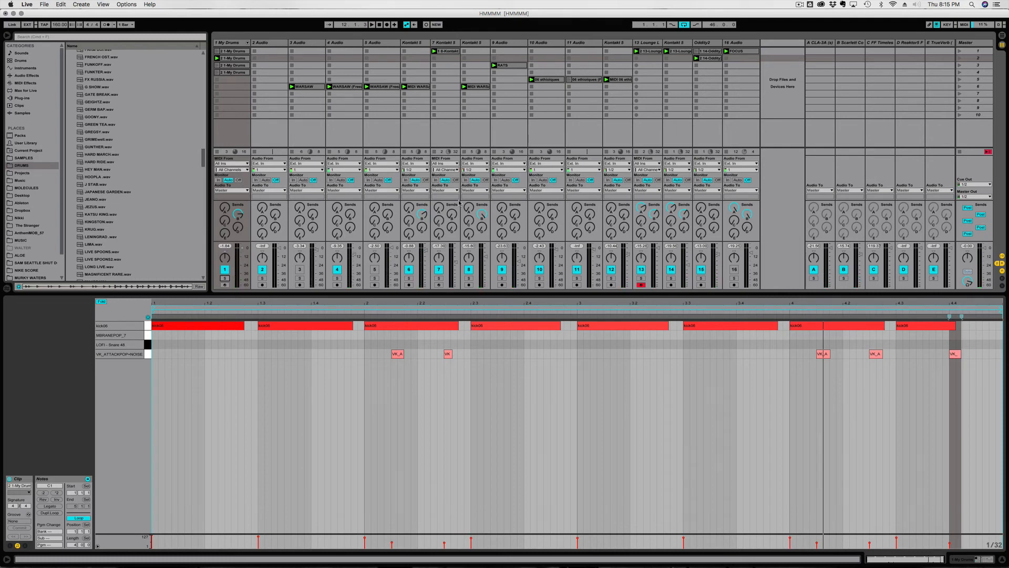
{"action": "key", "text": "space"}
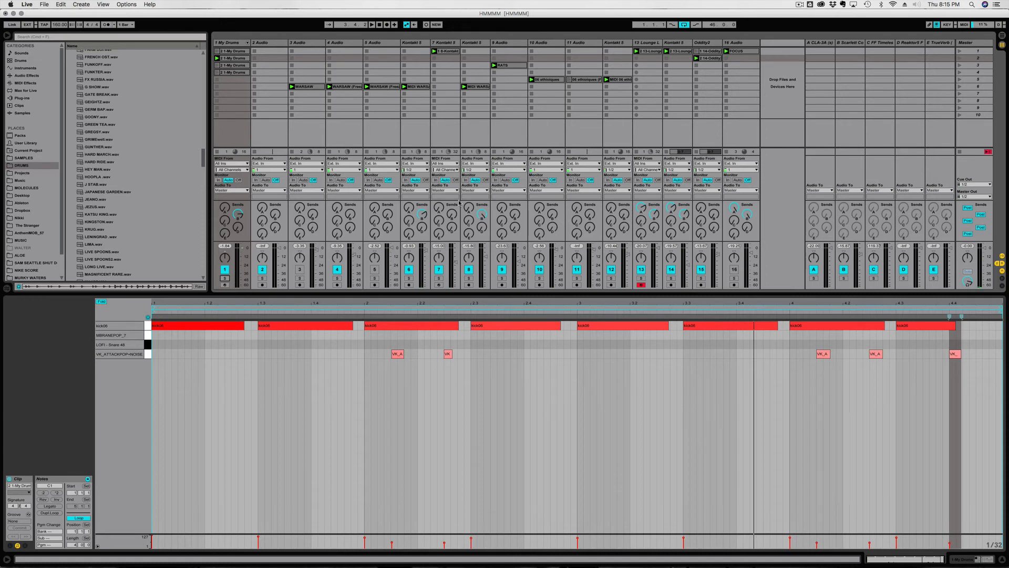
Open the FOCUS clip on track 16 and show its source sample in the browser
{"action": "left_click", "coordinate": [742, 51]}
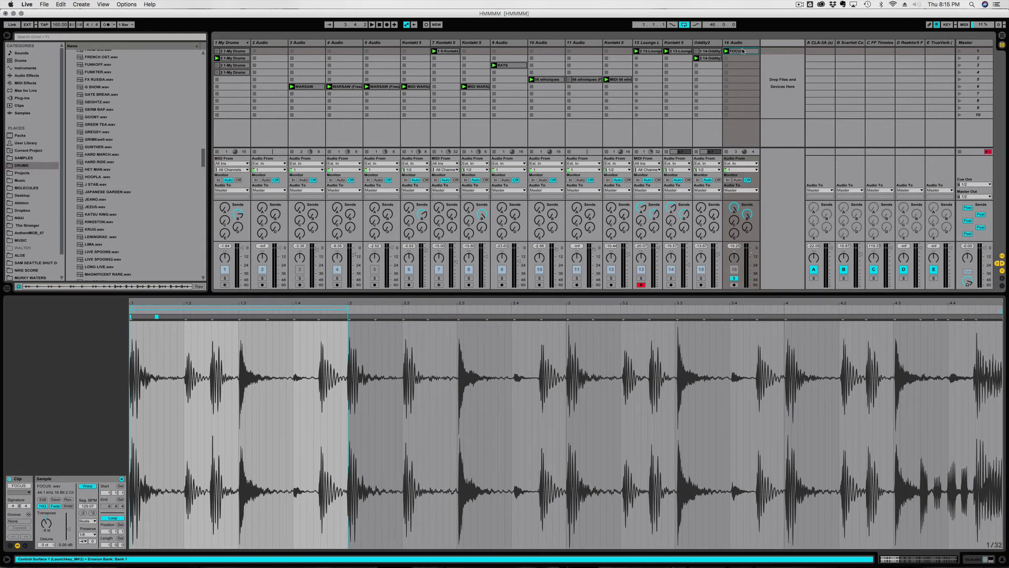
{"action": "right_click", "coordinate": [738, 53]}
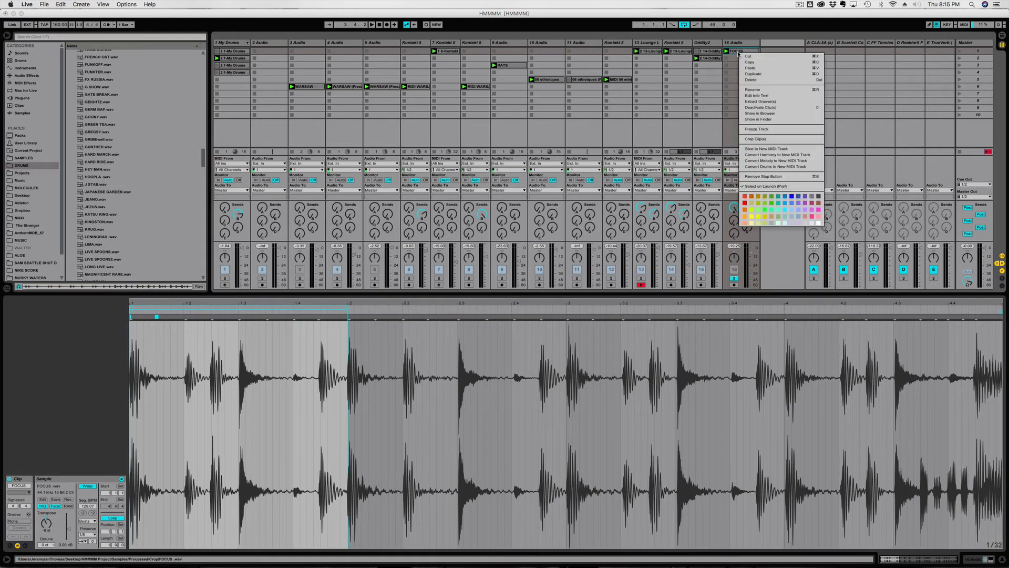
{"action": "left_click", "coordinate": [757, 113]}
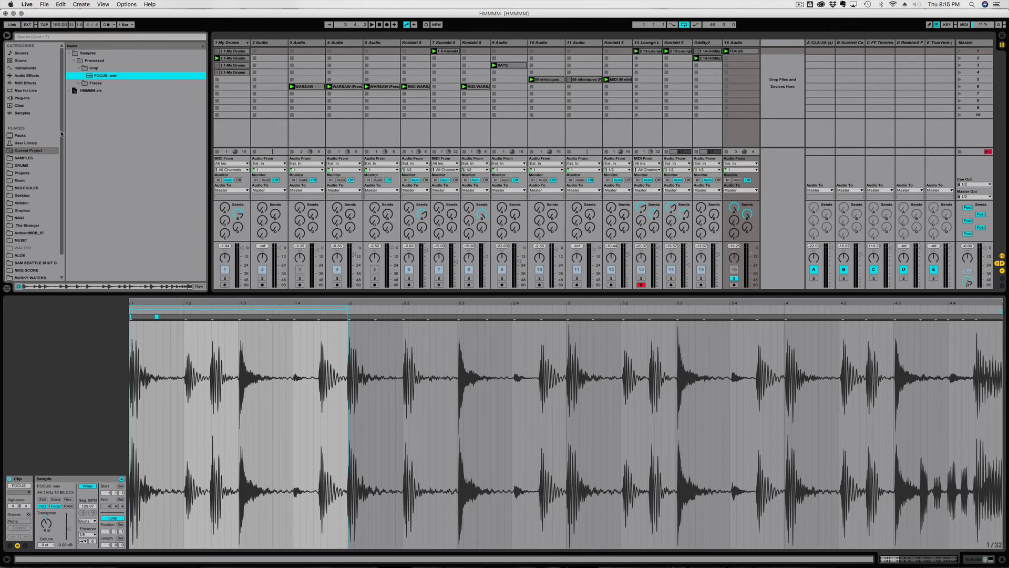
Search the DRUMS folder for "focus" and select FOCUS.wav in 101-BREAKS-BND
{"action": "left_click", "coordinate": [22, 165]}
{"action": "left_click", "coordinate": [50, 35]}
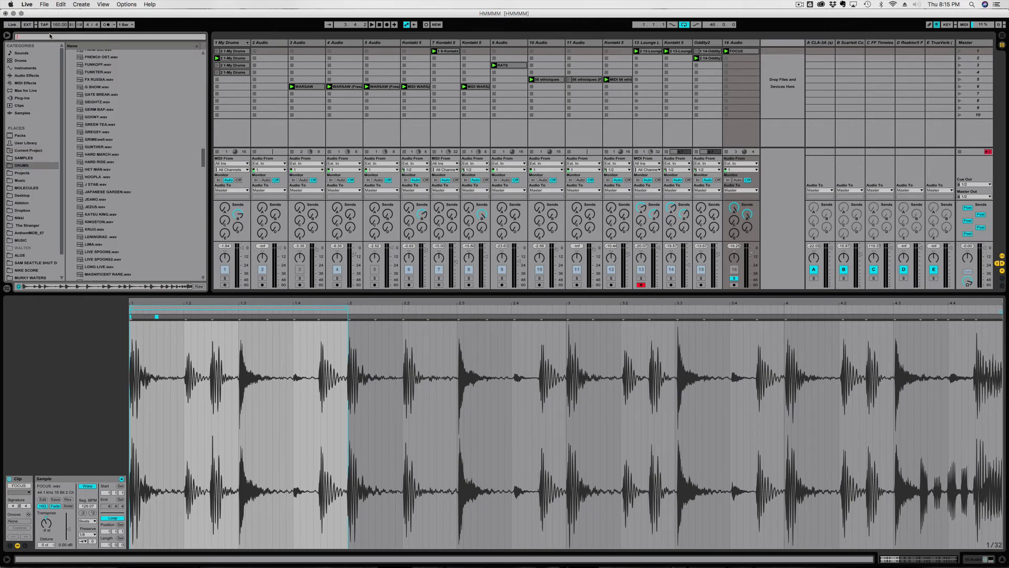
{"action": "type", "text": "focus"}
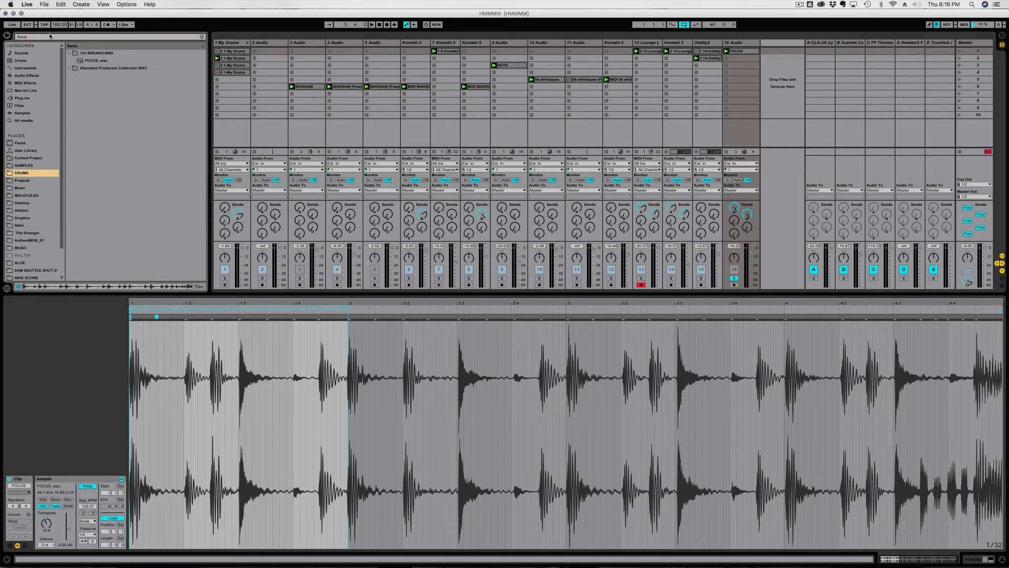
{"action": "left_click", "coordinate": [88, 62]}
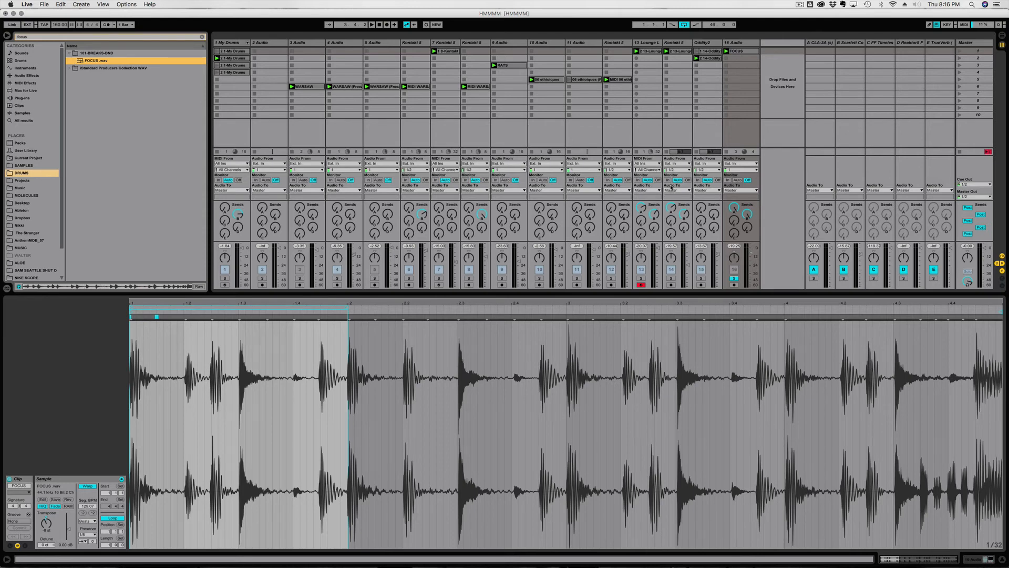
Play the FOCUS clip in solo and extend its loop over all four bars
{"action": "double_click", "coordinate": [739, 51]}
{"action": "key", "text": "space"}
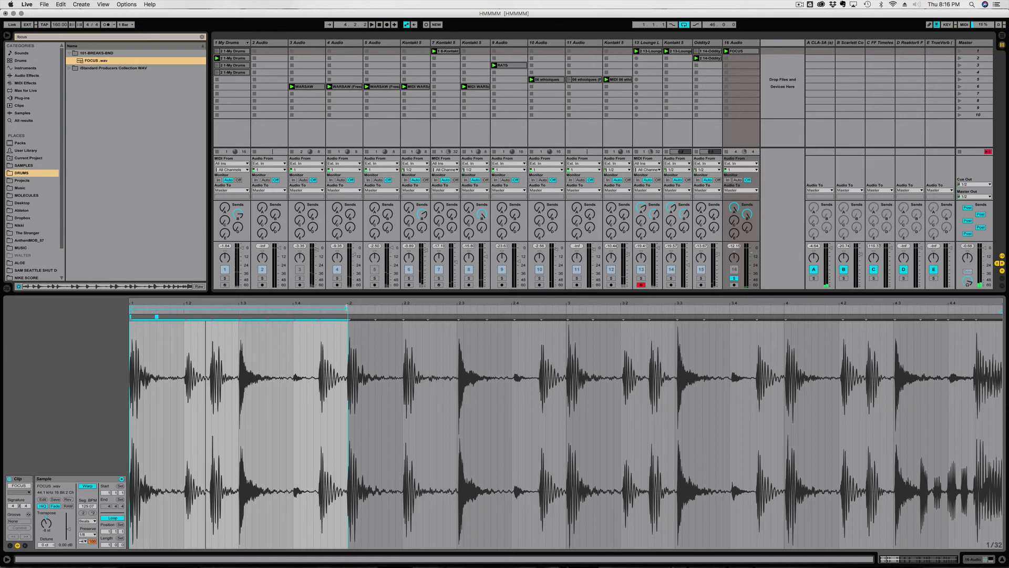
{"action": "left_click_drag", "start_coordinate": [352, 306], "coordinate": [1002, 307]}
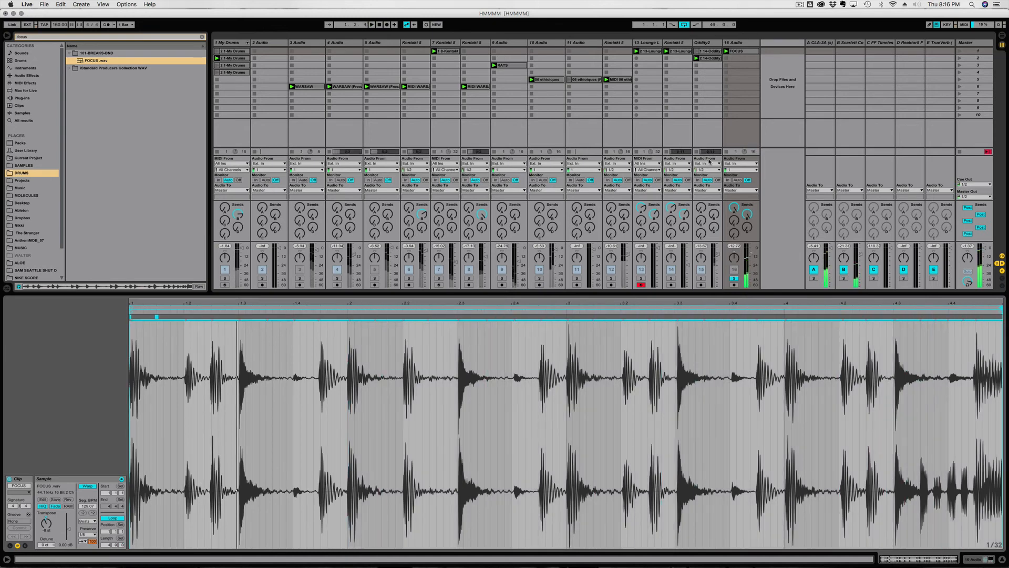
Set the FOCUS clip's warp mode to Complex, and replay the clip after viewing track 16's effect chain
{"action": "left_click", "coordinate": [94, 522]}
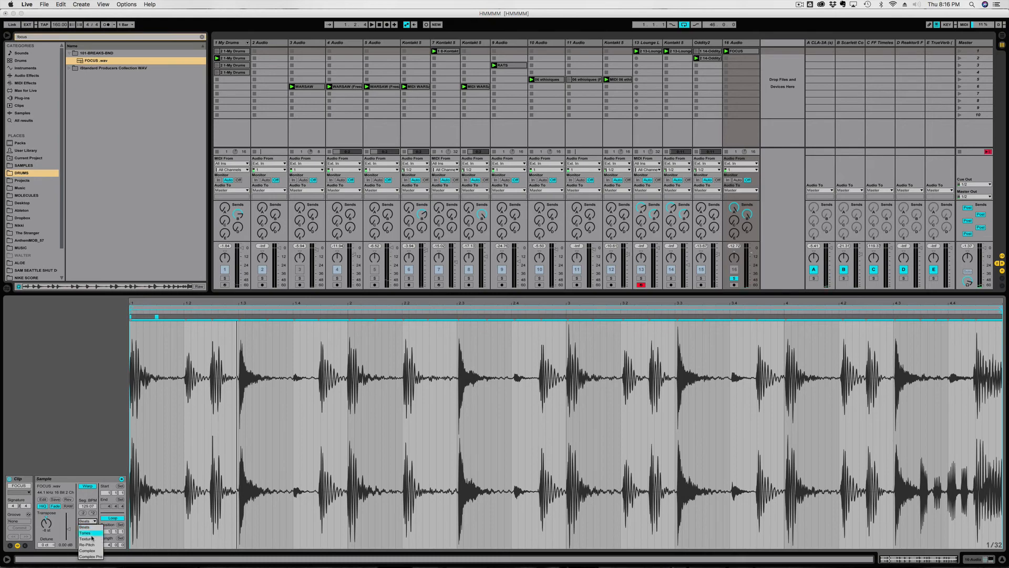
{"action": "left_click", "coordinate": [91, 551]}
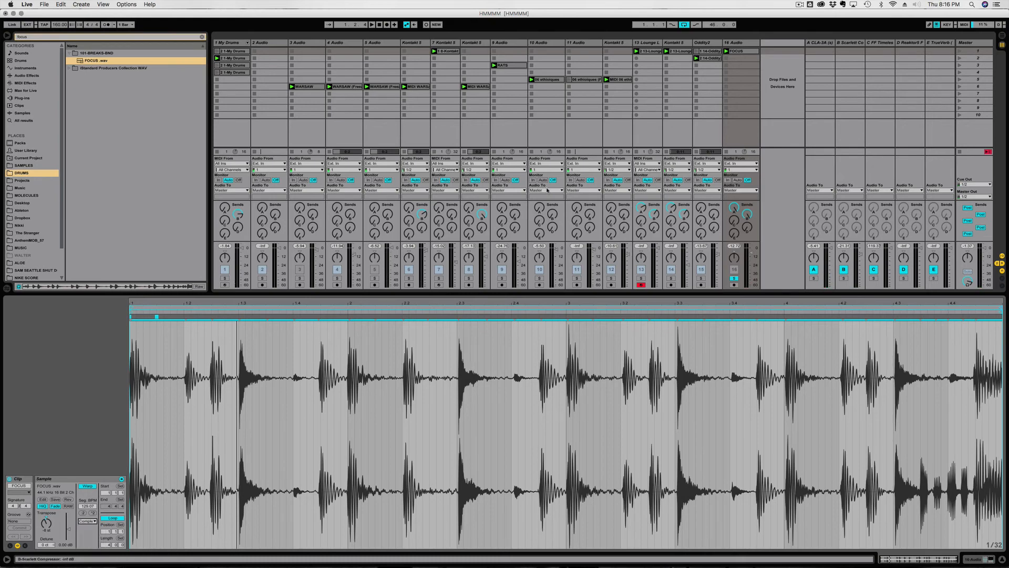
{"action": "left_click", "coordinate": [734, 45]}
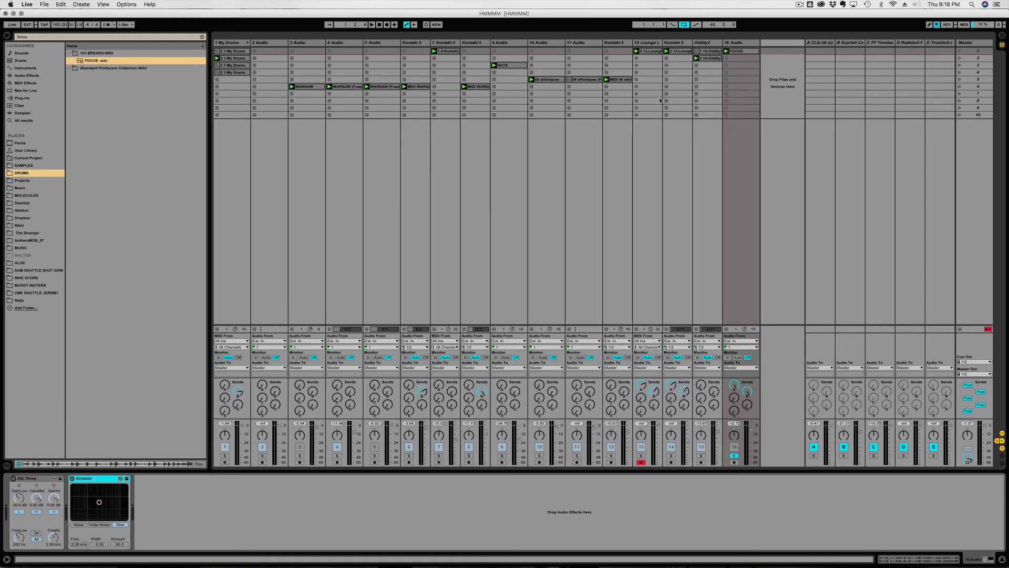
{"action": "left_click", "coordinate": [740, 53]}
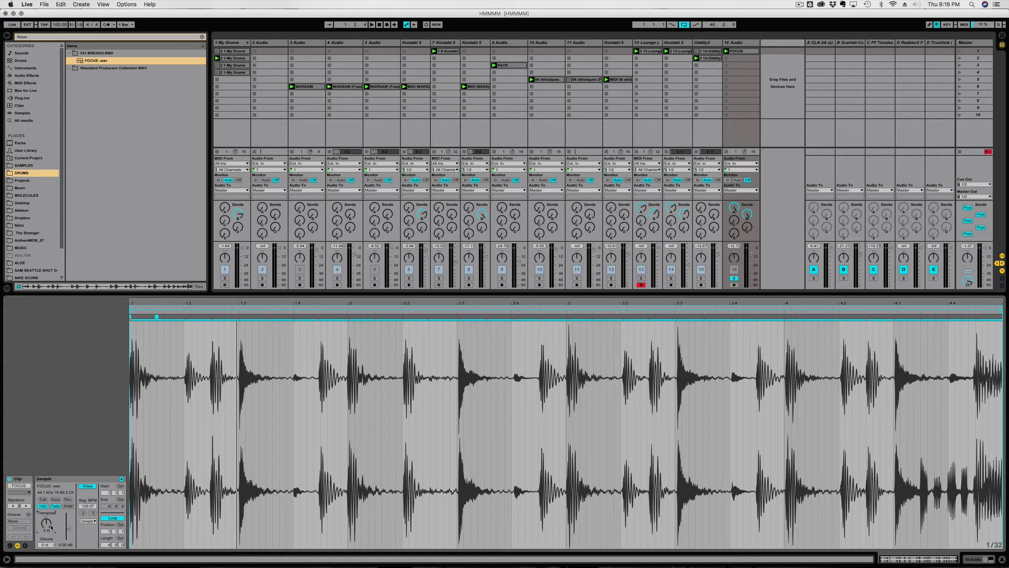
{"action": "key", "text": "space"}
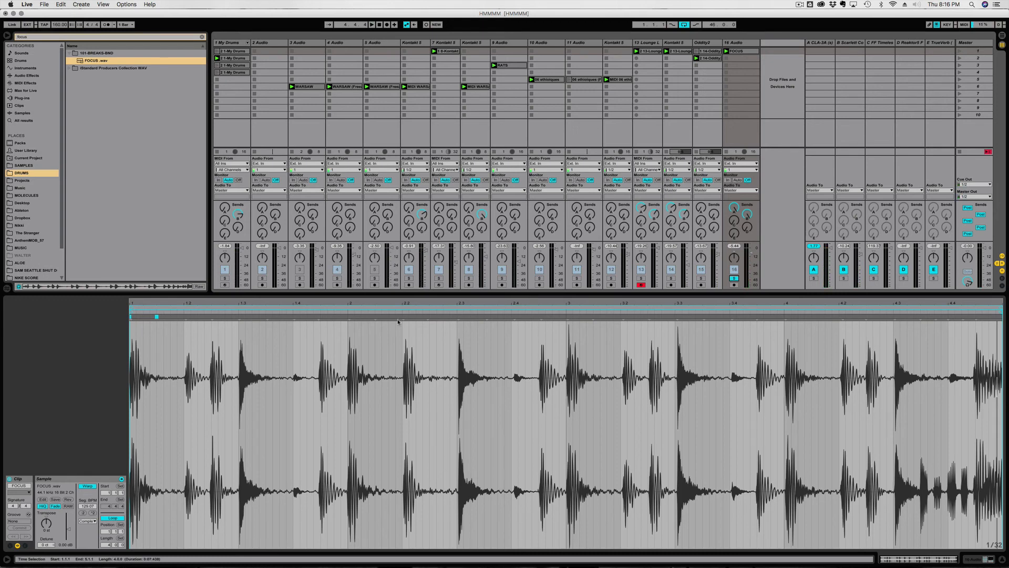
Shorten the FOCUS clip's loop to its first bar, from 1.1.1 to 2.1.1, and play it in solo
{"action": "left_click", "coordinate": [769, 307]}
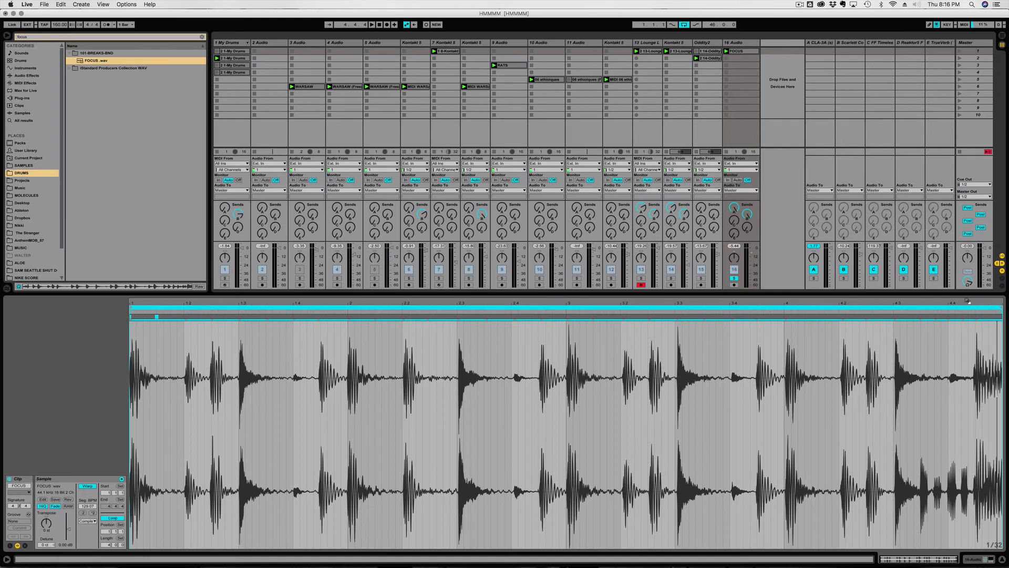
{"action": "left_click_drag", "start_coordinate": [1001, 311], "coordinate": [347, 329]}
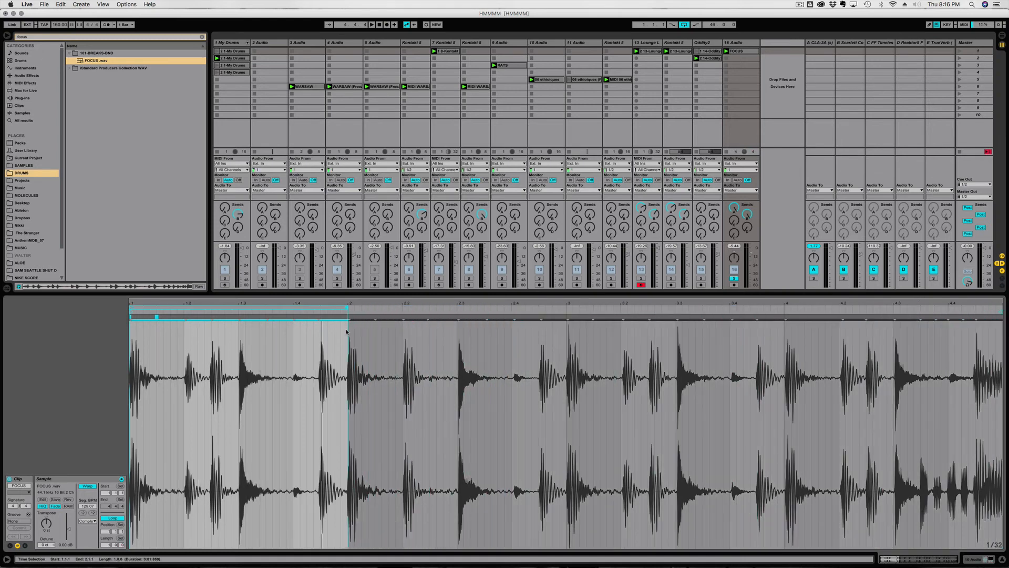
{"action": "key", "text": "space"}
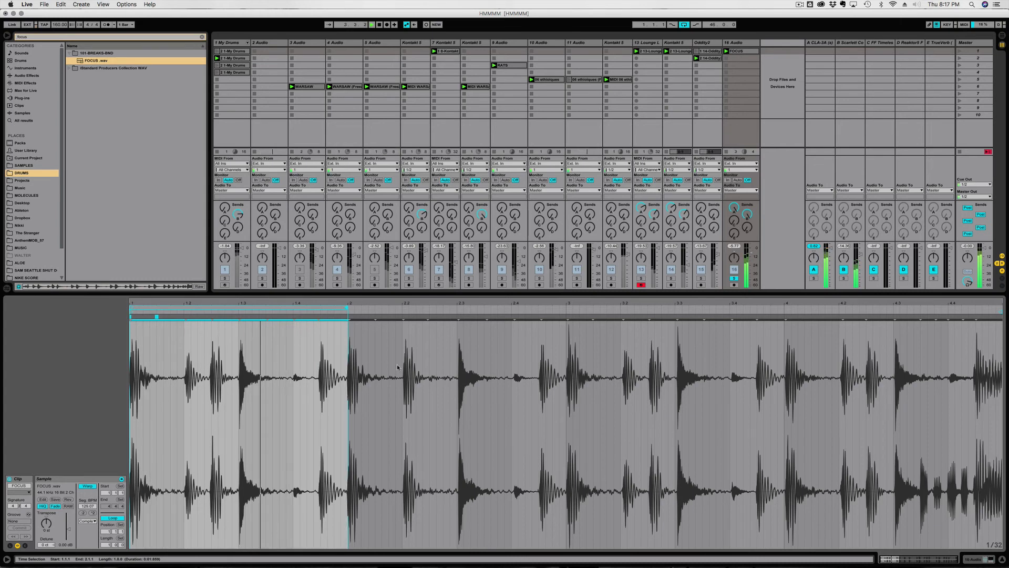
Set the FOCUS clip's warp mode to Beats and lower its transient envelope
{"action": "left_click", "coordinate": [93, 521]}
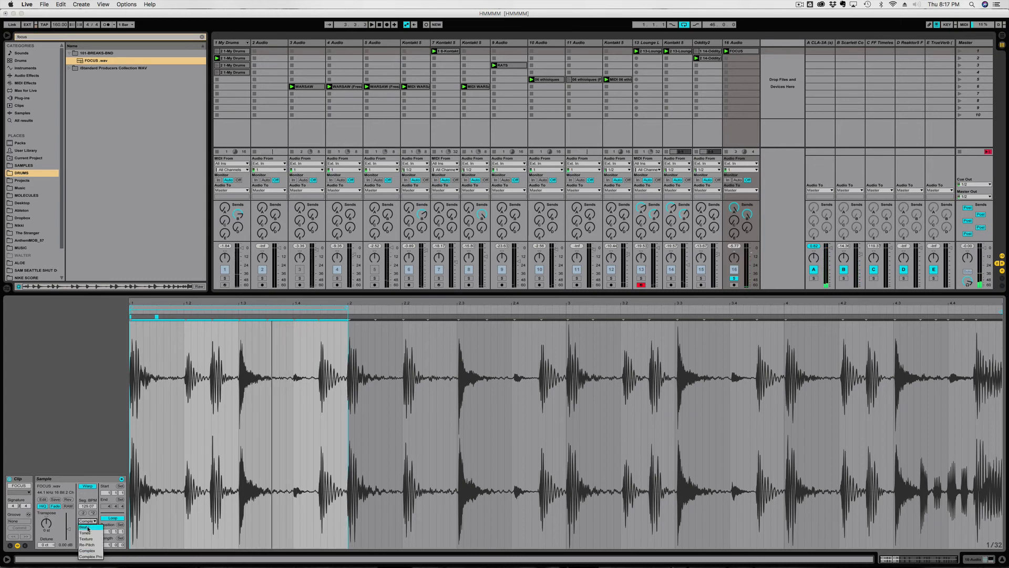
{"action": "left_click", "coordinate": [85, 527]}
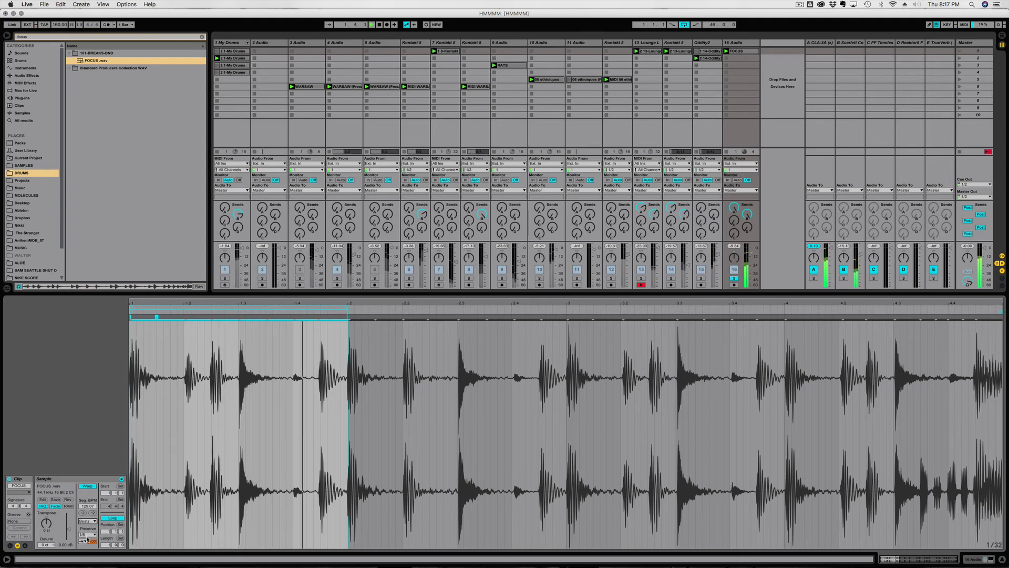
{"action": "left_click_drag", "start_coordinate": [92, 541], "coordinate": [92, 560]}
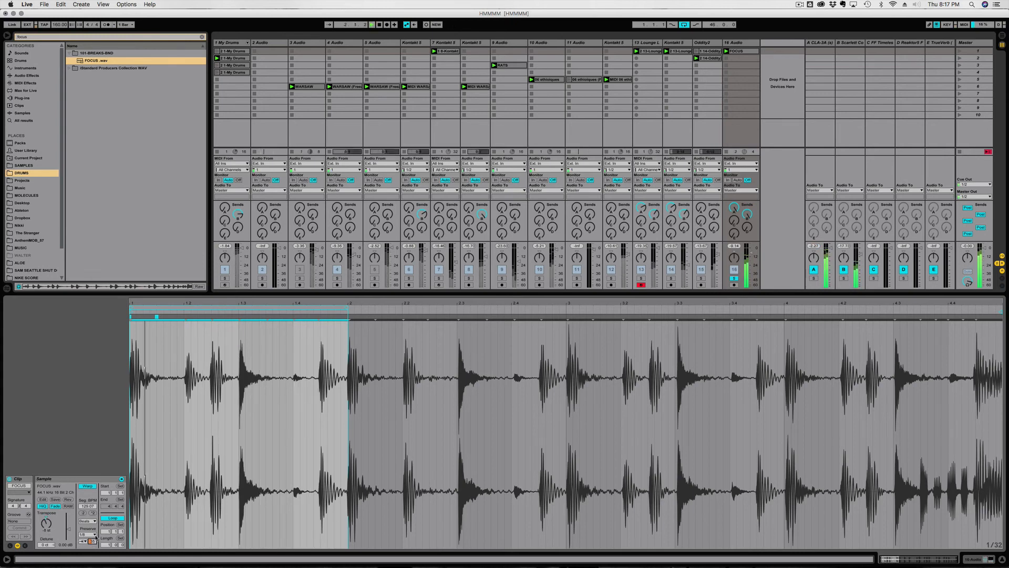
Enable the EQ Three and Erosion effects on track 16
{"action": "key", "text": "shift+Tab"}
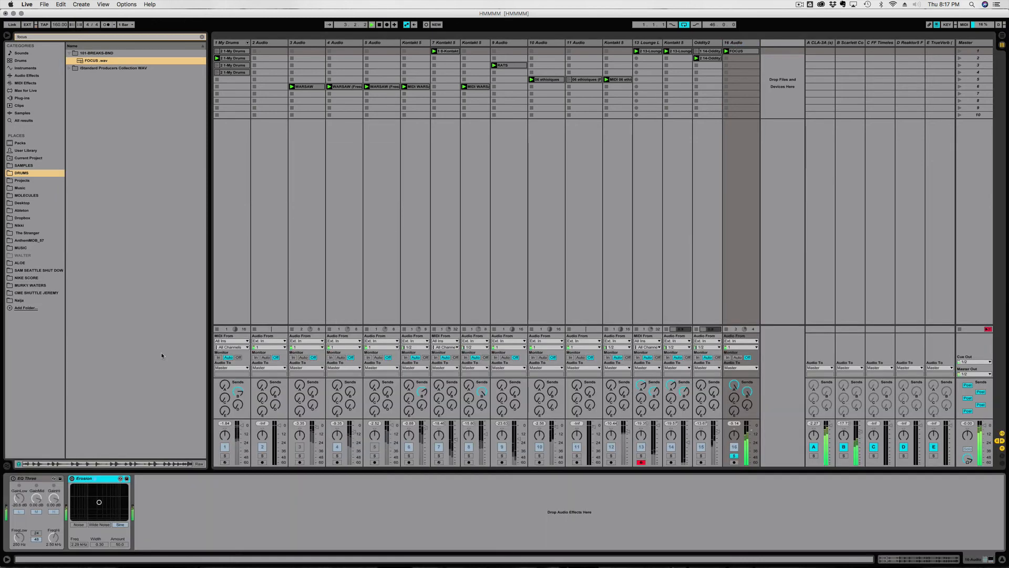
{"action": "left_click", "coordinate": [13, 479]}
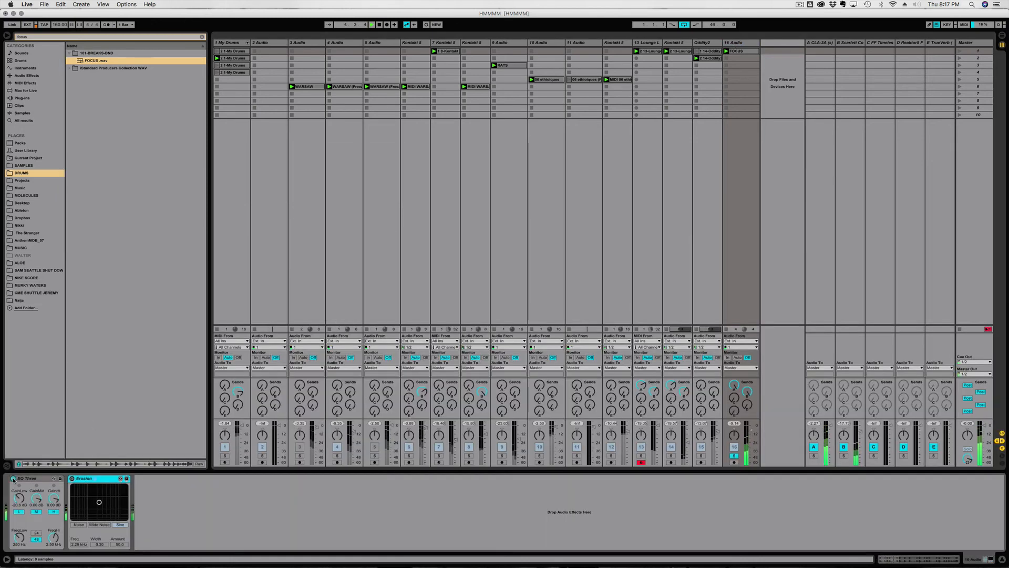
{"action": "left_click", "coordinate": [71, 479]}
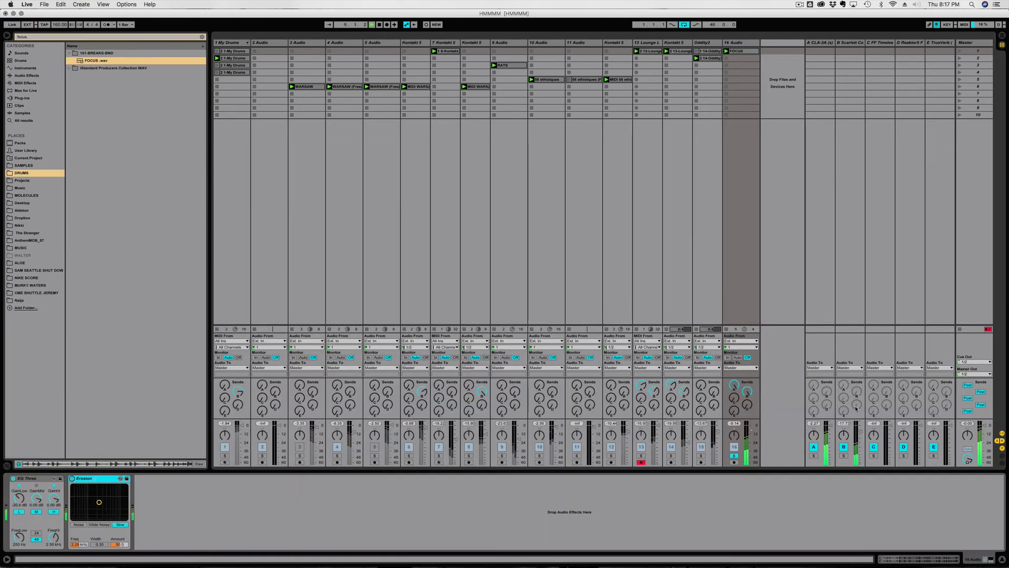
Take track 16 out of solo and readjust the FOCUS clip's transient envelope within the full mix
{"action": "left_click", "coordinate": [734, 455]}
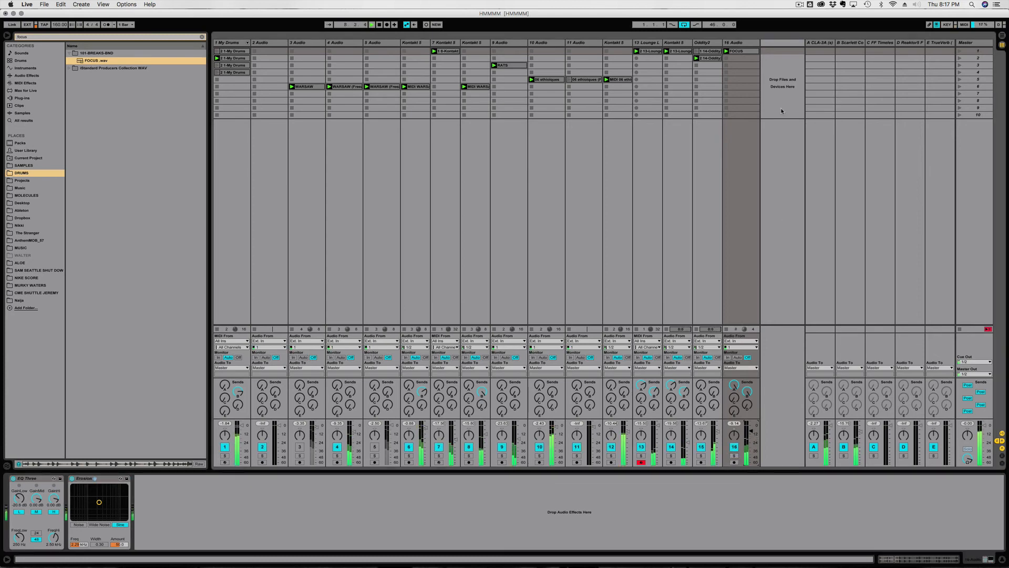
{"action": "double_click", "coordinate": [746, 51]}
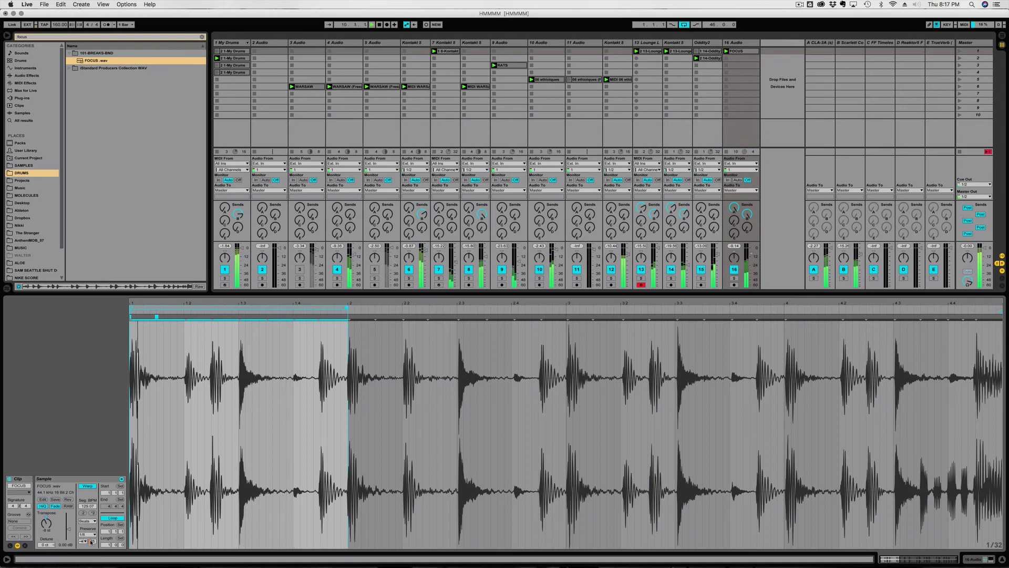
{"action": "mouse_move", "coordinate": [91, 542]}
{"action": "left_mouse_down"}
{"action": "mouse_move", "coordinate": [91, 562]}
{"action": "mouse_move", "coordinate": [91, 544]}
{"action": "left_mouse_up"}
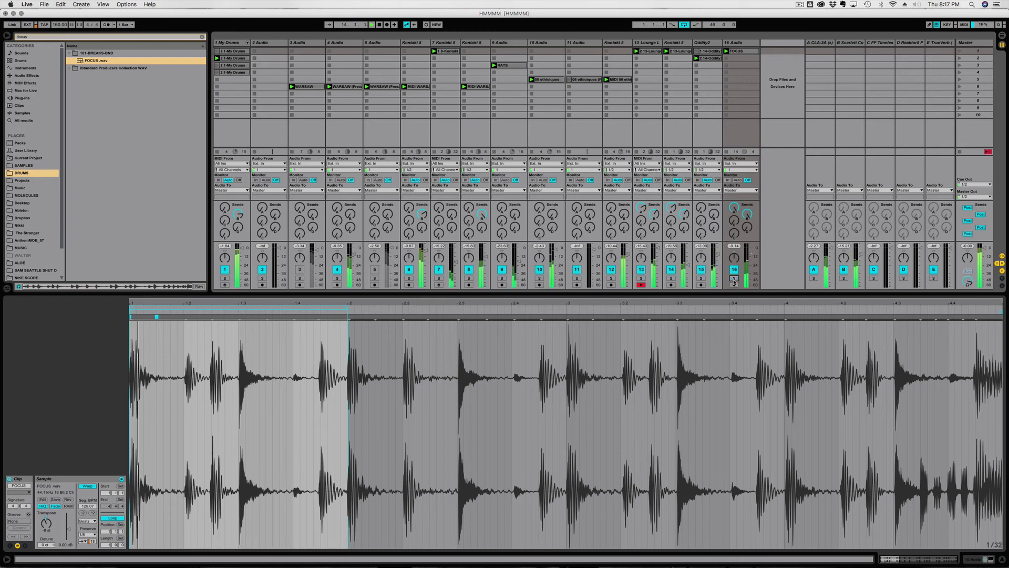
Mute tracks 13, 14 and 15, and also tracks 4, 6, 7, 8 and 9
{"action": "left_click", "coordinate": [640, 269]}
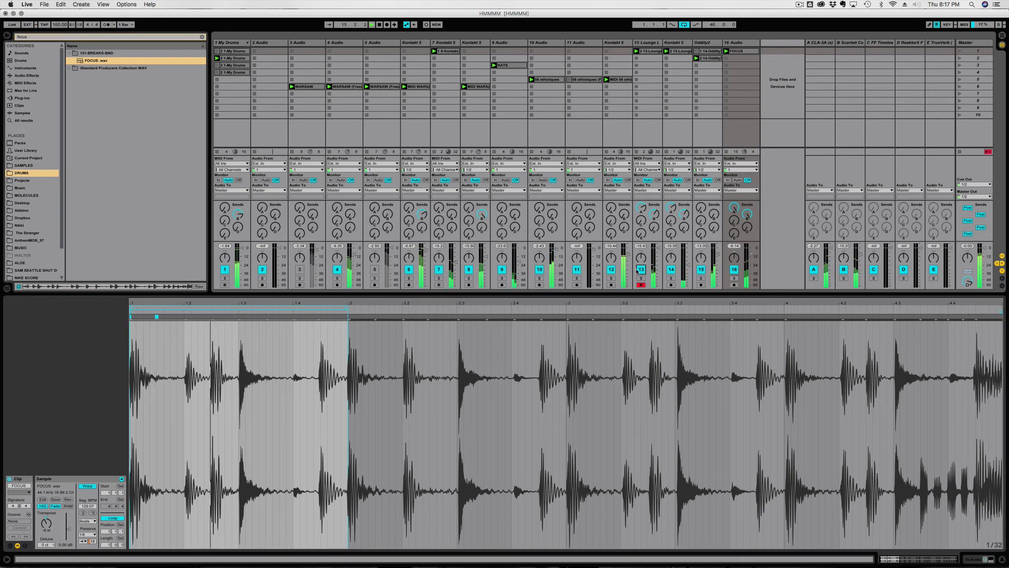
{"action": "left_click", "coordinate": [671, 269]}
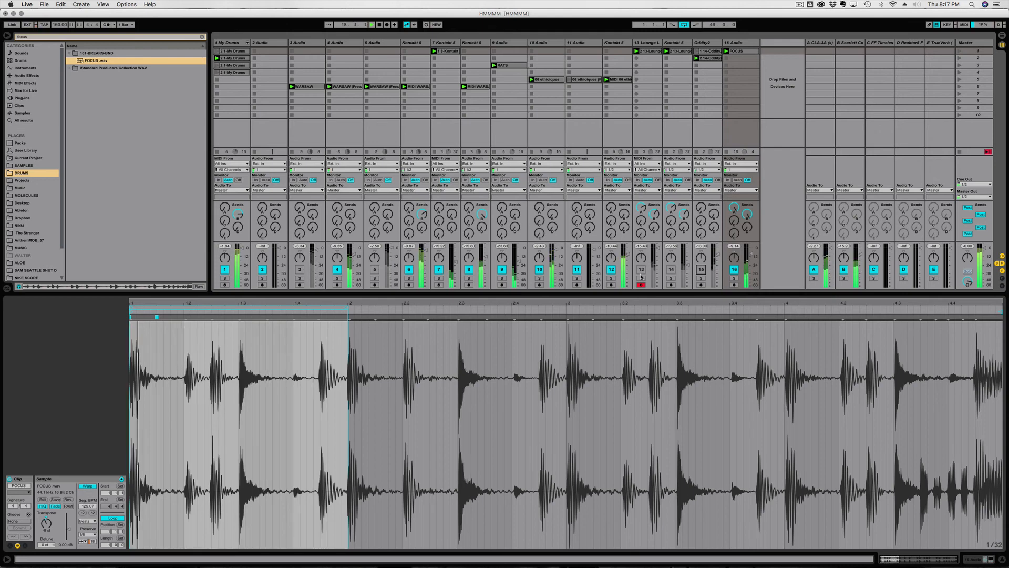
{"action": "left_click", "coordinate": [409, 269]}
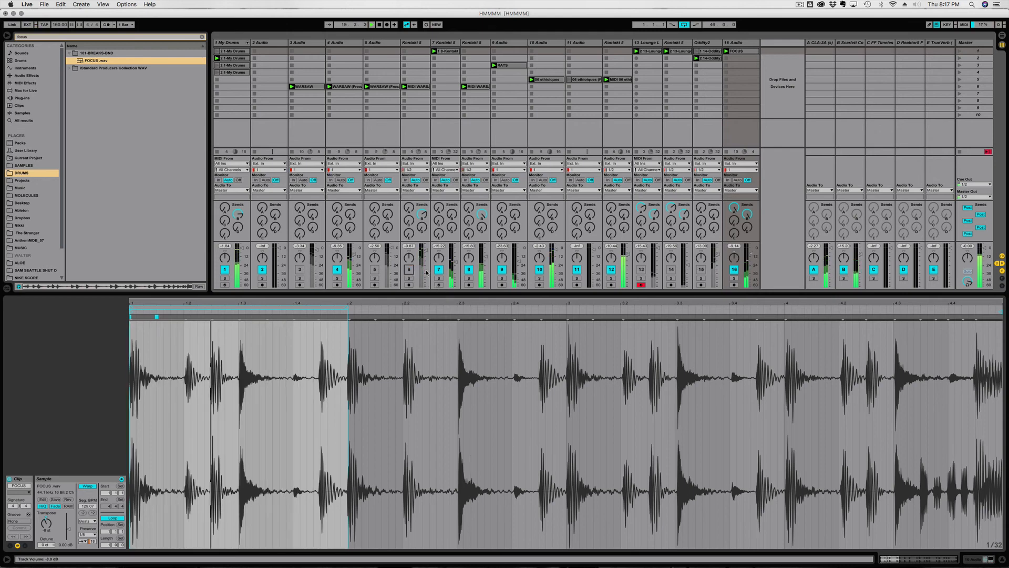
{"action": "left_click", "coordinate": [439, 269]}
{"action": "left_click", "coordinate": [468, 269]}
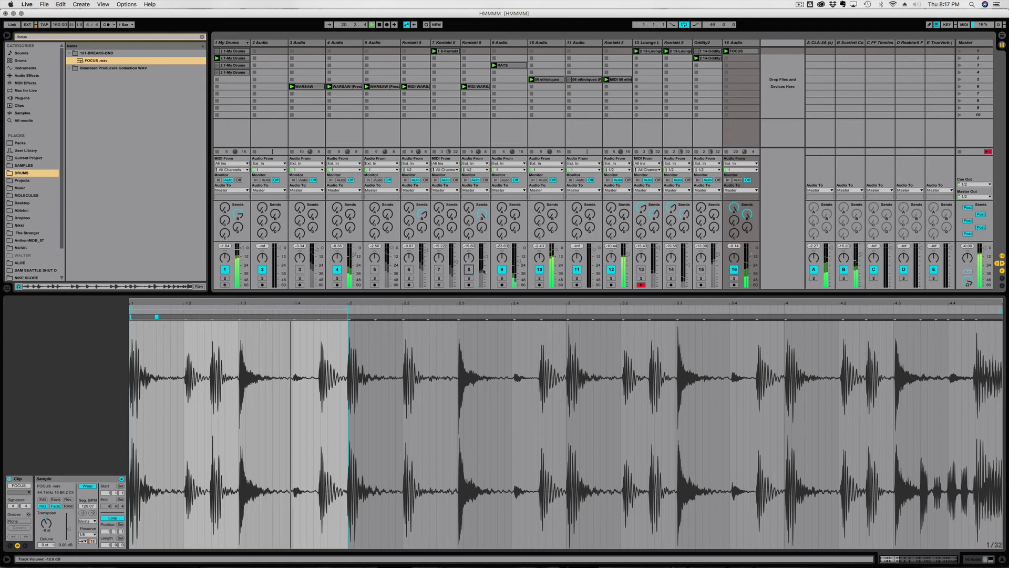
{"action": "left_click", "coordinate": [337, 269]}
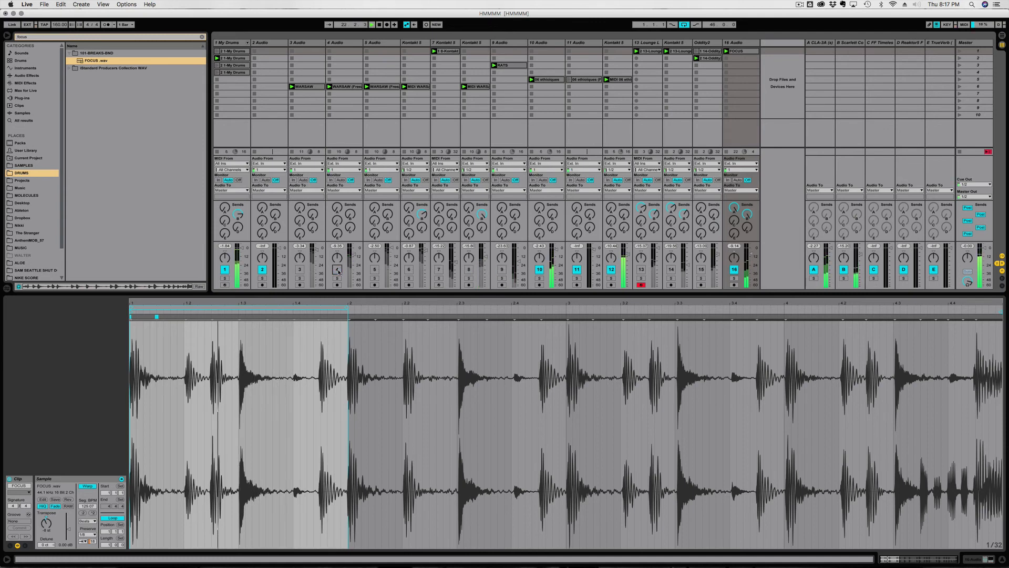
View the FOCUS clip's Preserve options, and launch the My Drums clip in scene 4 of track 1
{"action": "left_click", "coordinate": [87, 535]}
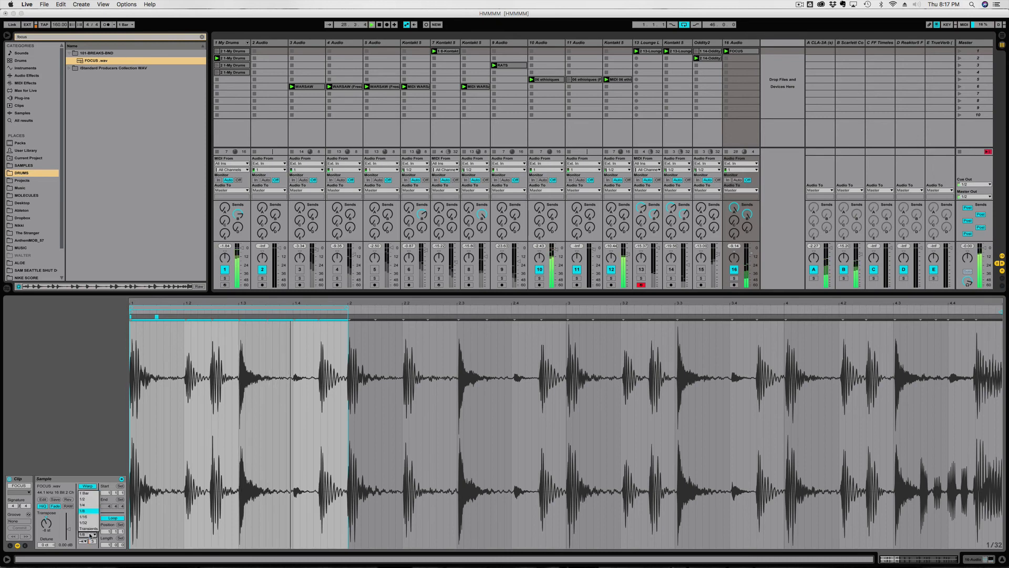
{"action": "left_click", "coordinate": [98, 450]}
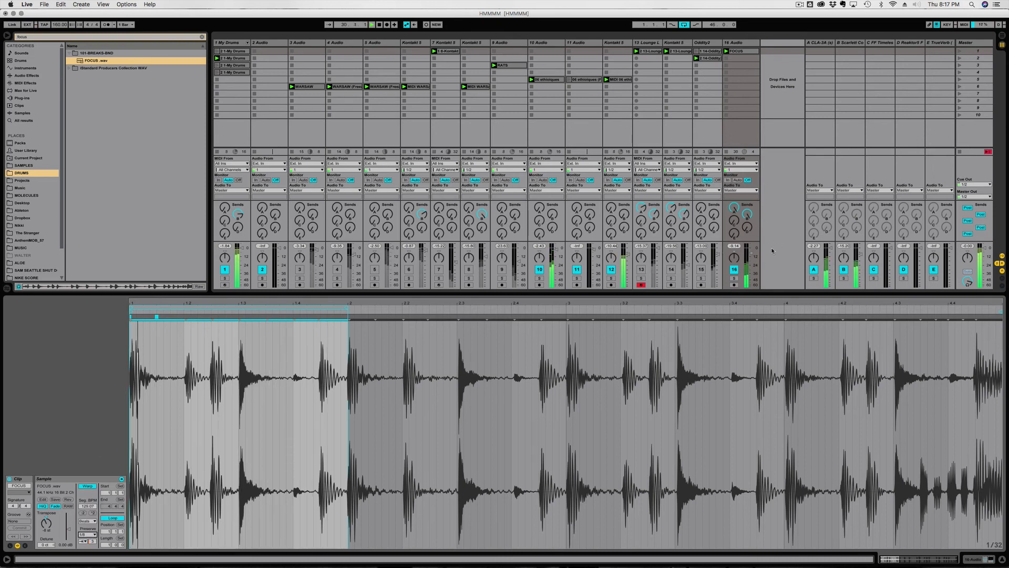
{"action": "left_click", "coordinate": [751, 253]}
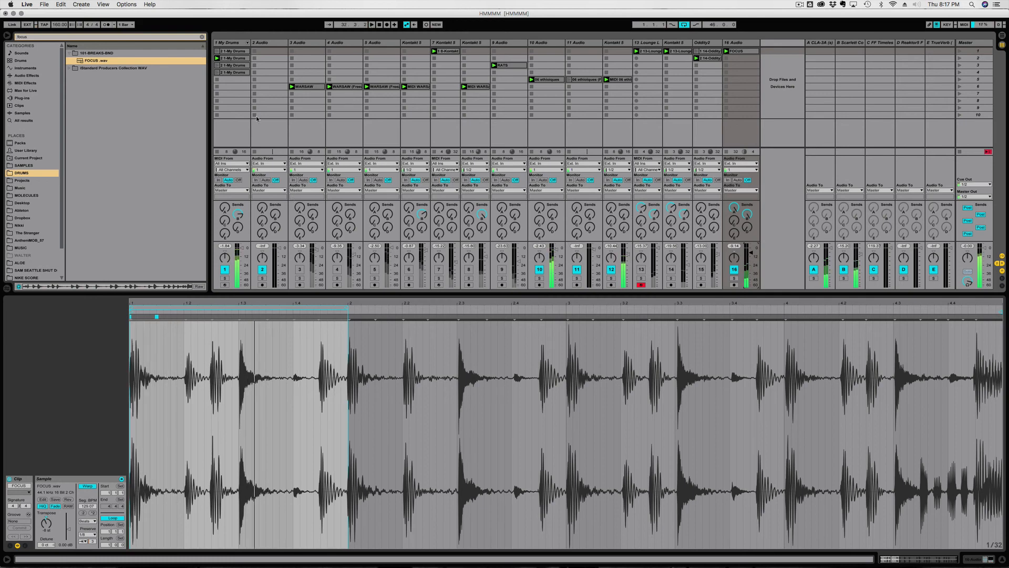
{"action": "left_click", "coordinate": [237, 73]}
{"action": "left_click", "coordinate": [216, 73]}
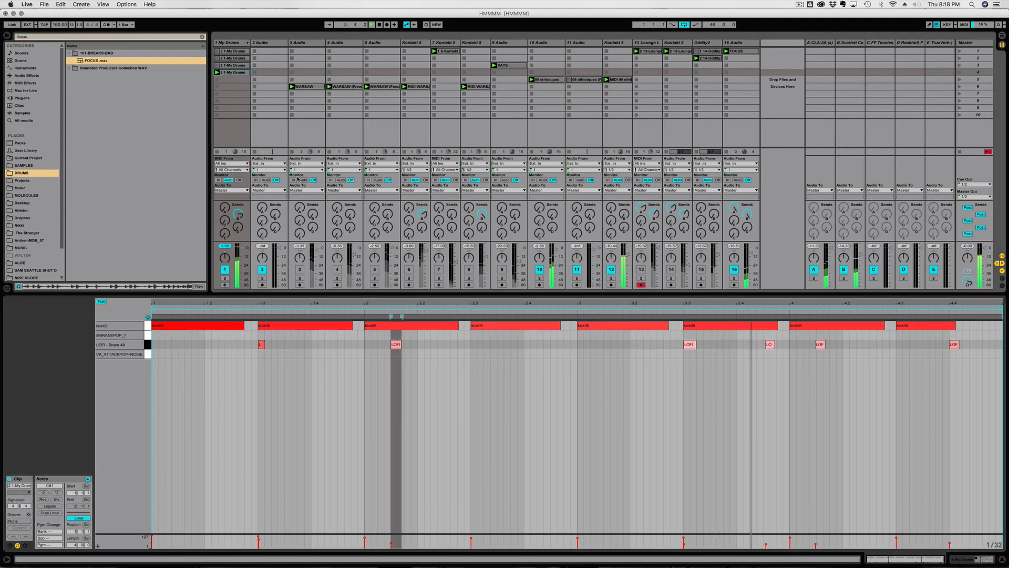
Reactivate tracks 4 through 9 and the Lounge, Kontakt and Oddity2 tracks 13 through 15
{"action": "left_click", "coordinate": [375, 269]}
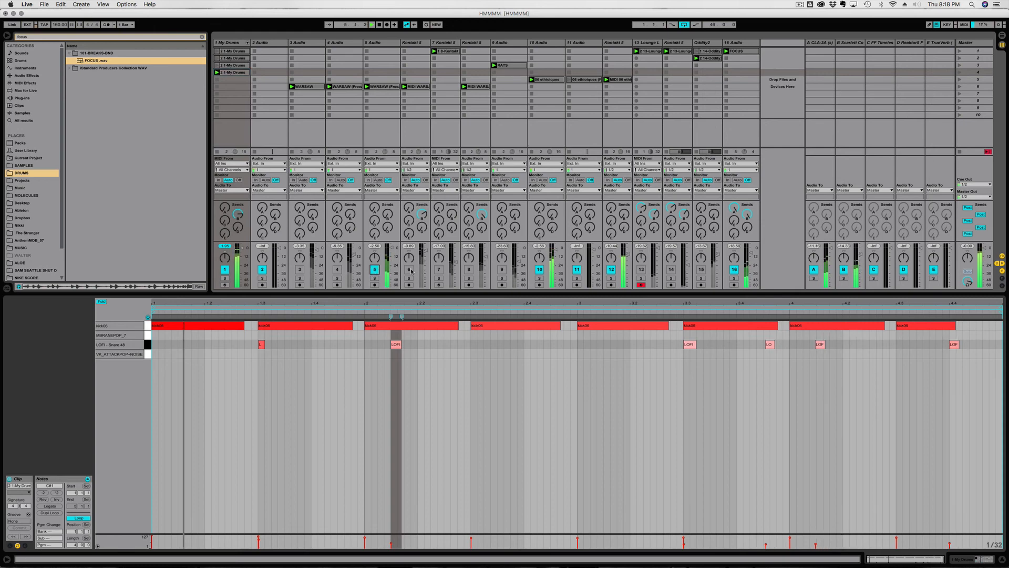
{"action": "left_click", "coordinate": [408, 269]}
{"action": "left_click", "coordinate": [438, 269]}
{"action": "left_click", "coordinate": [467, 270]}
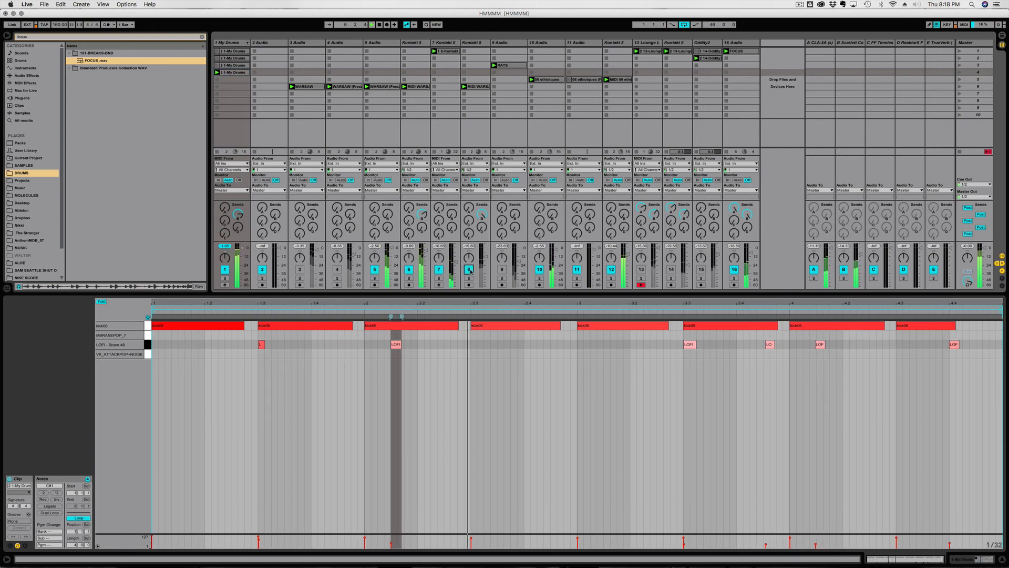
{"action": "left_click", "coordinate": [502, 271]}
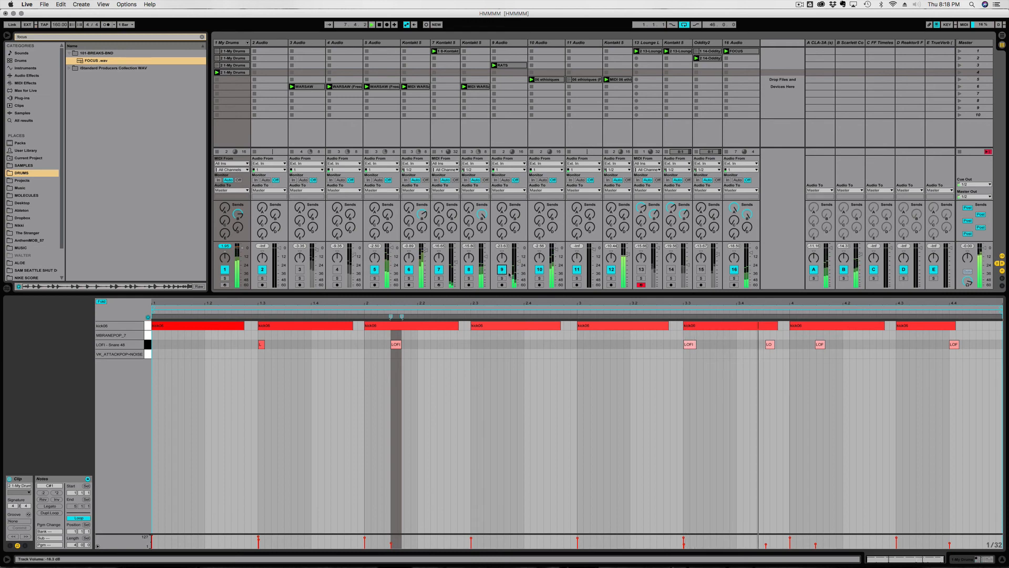
{"action": "left_click", "coordinate": [337, 270]}
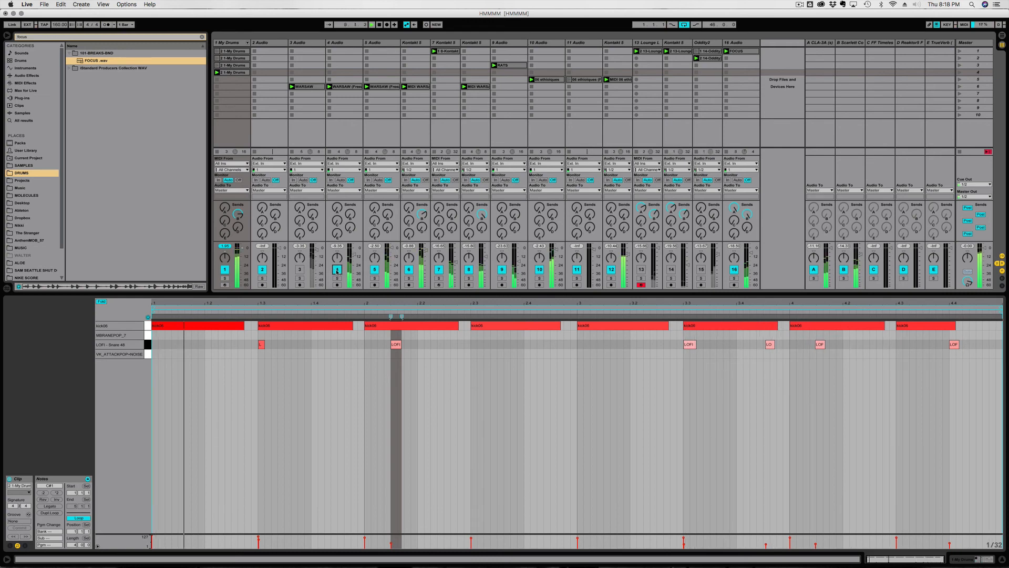
{"action": "left_click", "coordinate": [642, 269]}
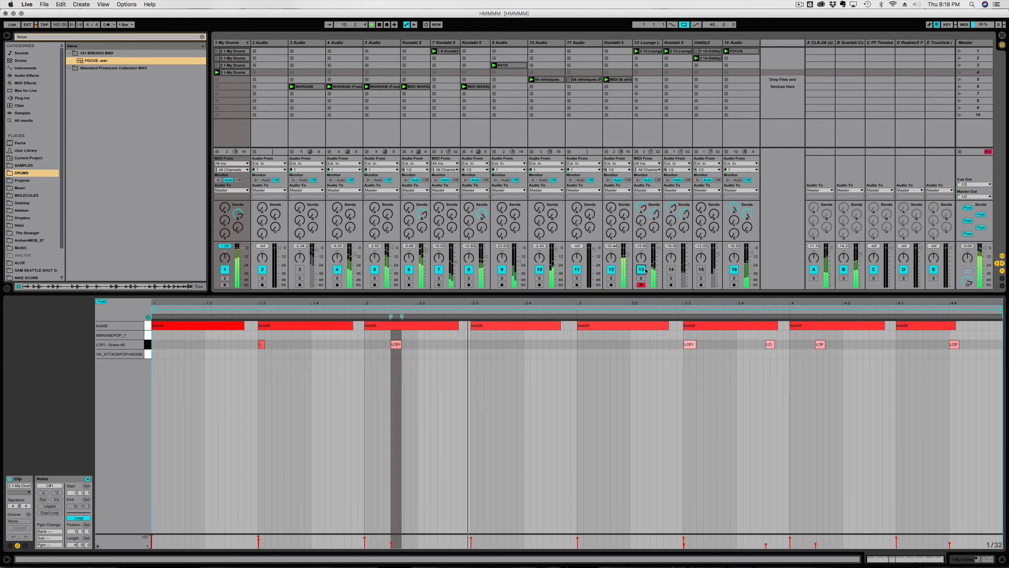
{"action": "left_click", "coordinate": [672, 269]}
{"action": "left_click", "coordinate": [701, 269]}
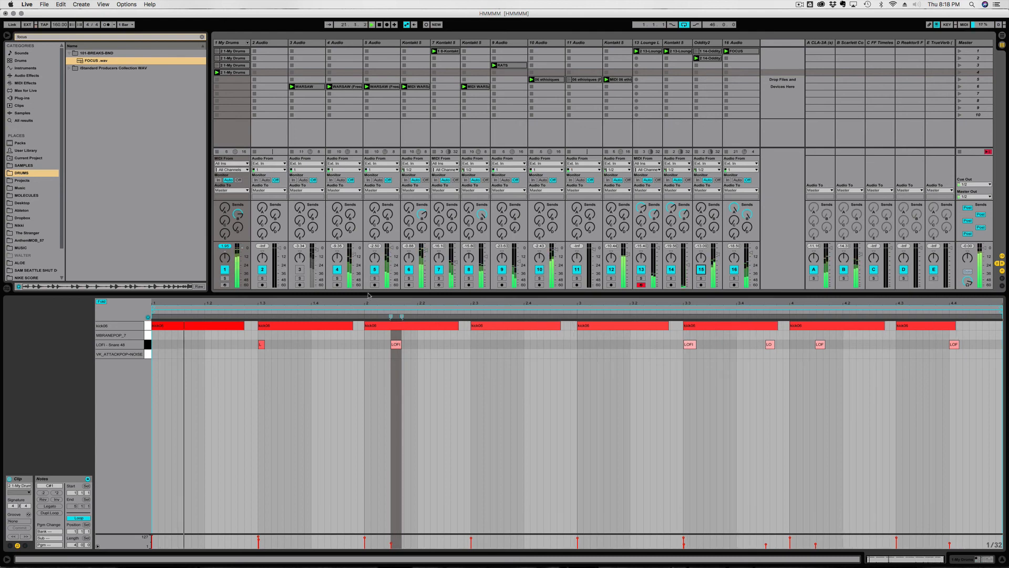
Play the WARSAW clip on track 3 in solo and view its warp Preserve options
{"action": "left_click", "coordinate": [300, 279]}
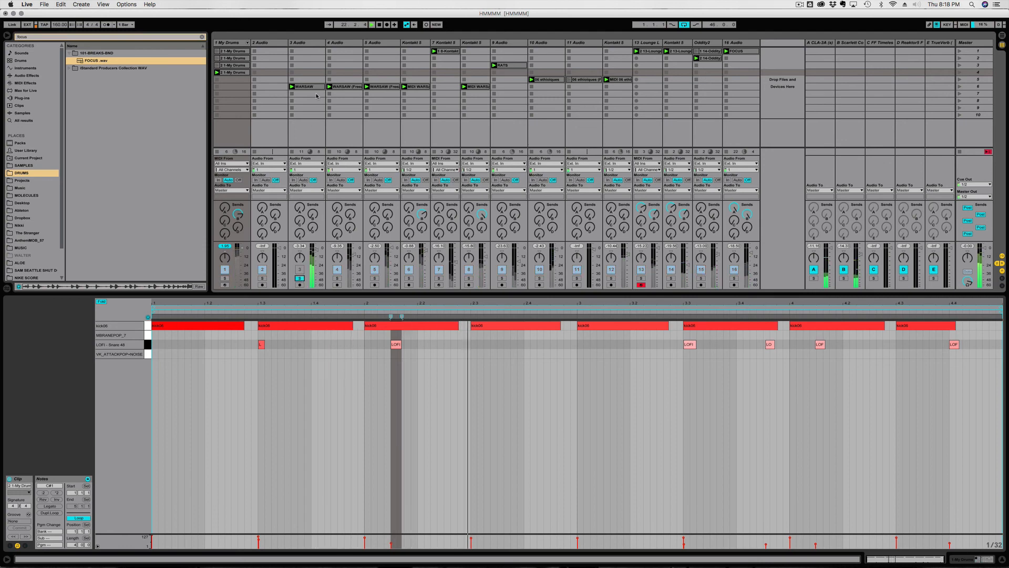
{"action": "left_click", "coordinate": [309, 87]}
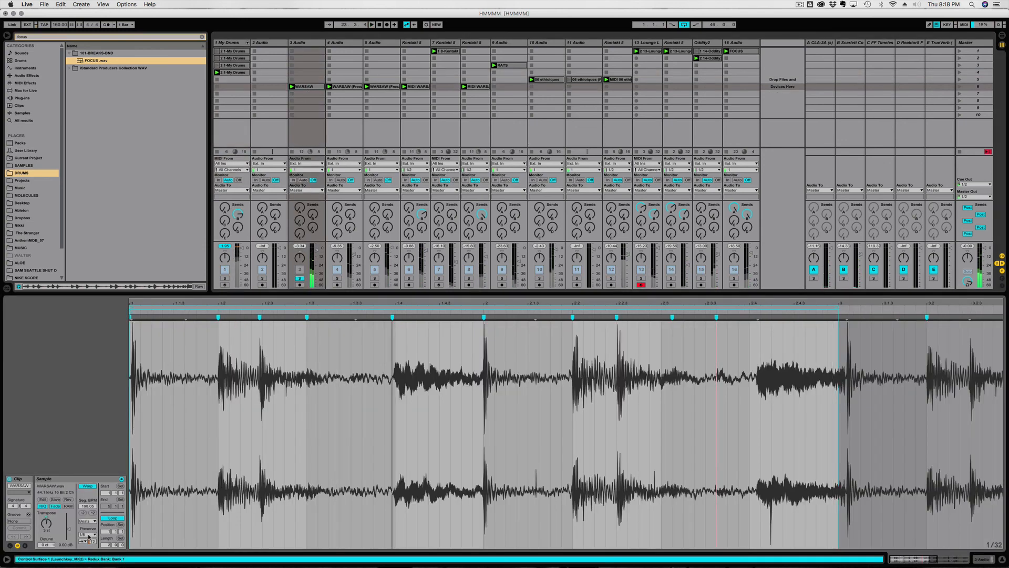
{"action": "left_click", "coordinate": [92, 535]}
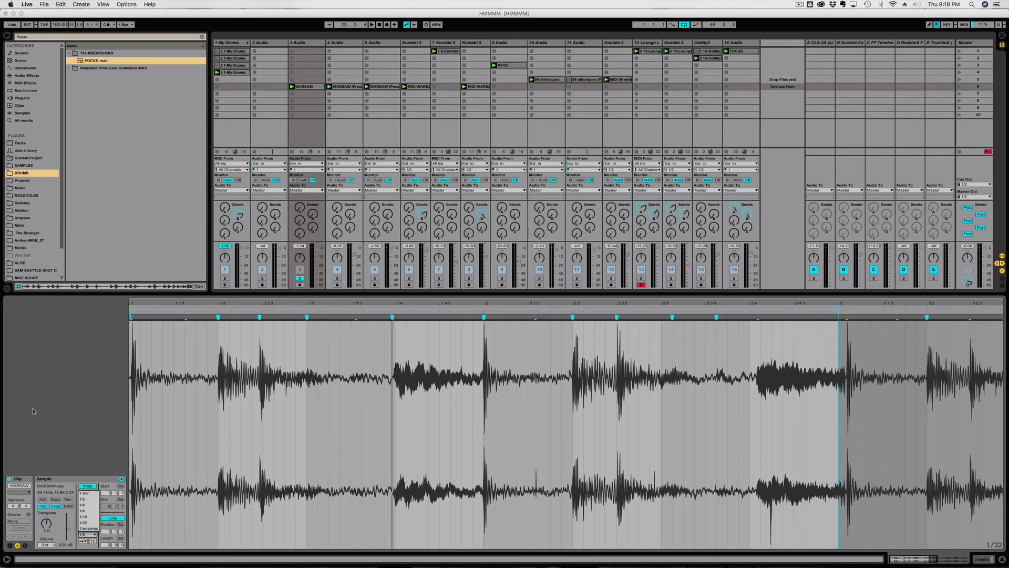
Reactivate track 3, take it out of solo, and clear the browser search
{"action": "left_click", "coordinate": [300, 268]}
{"action": "left_click", "coordinate": [300, 269]}
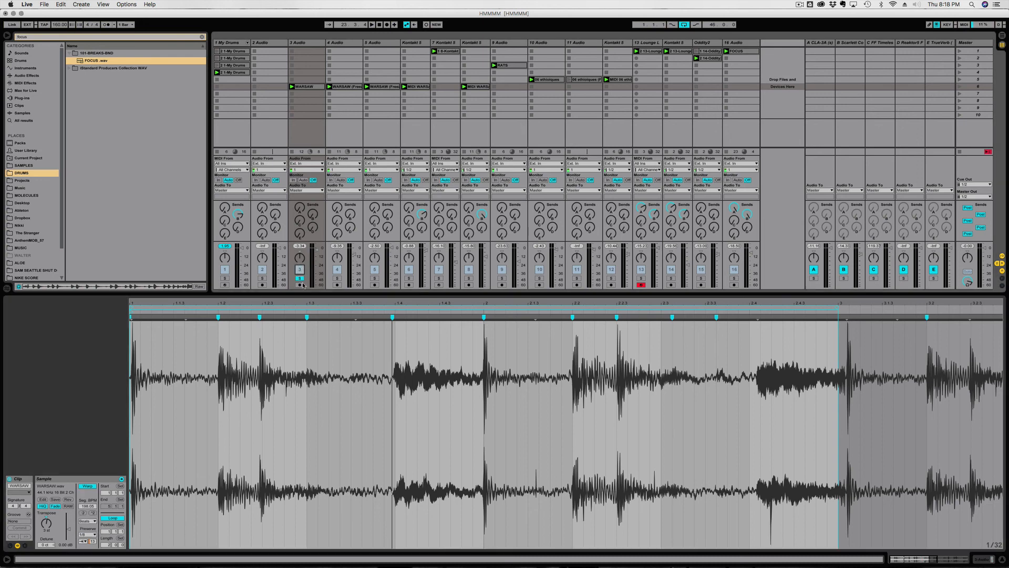
{"action": "left_click", "coordinate": [300, 279]}
{"action": "double_click", "coordinate": [306, 86]}
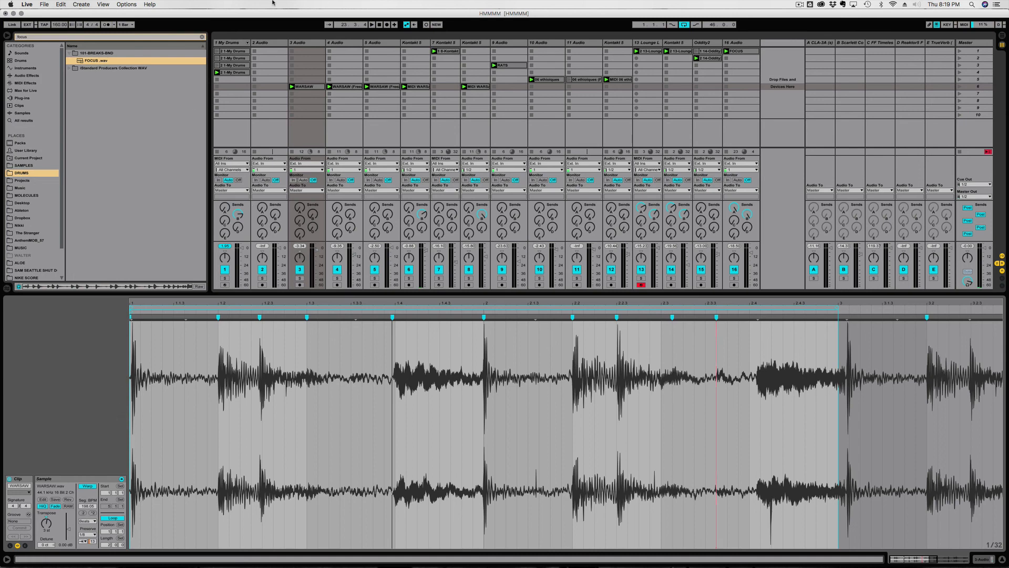
{"action": "left_click", "coordinate": [202, 37]}
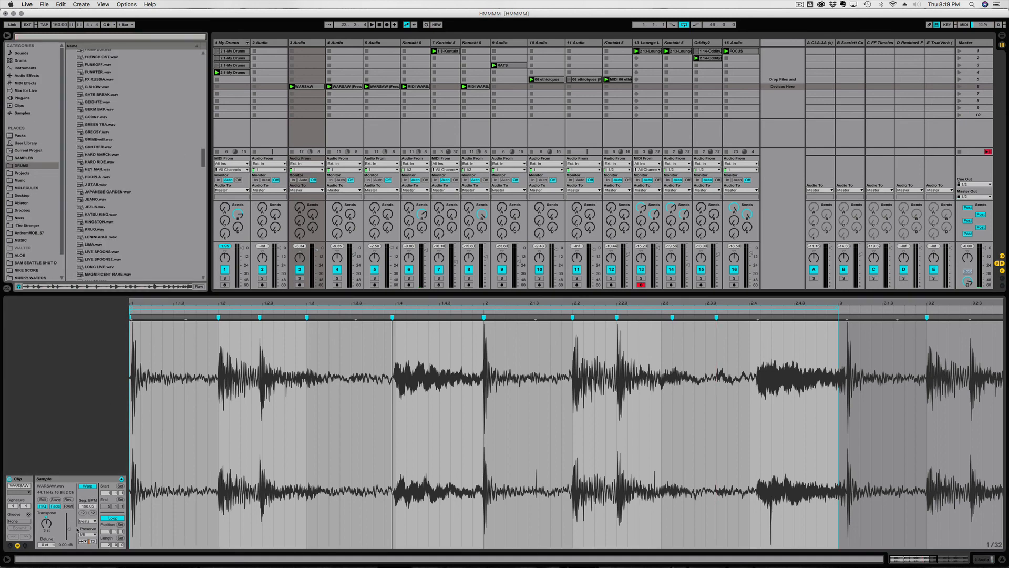
Set the WARSAW clip's warp mode to Complex and play it in solo before returning to the full mix
{"action": "left_click", "coordinate": [82, 541]}
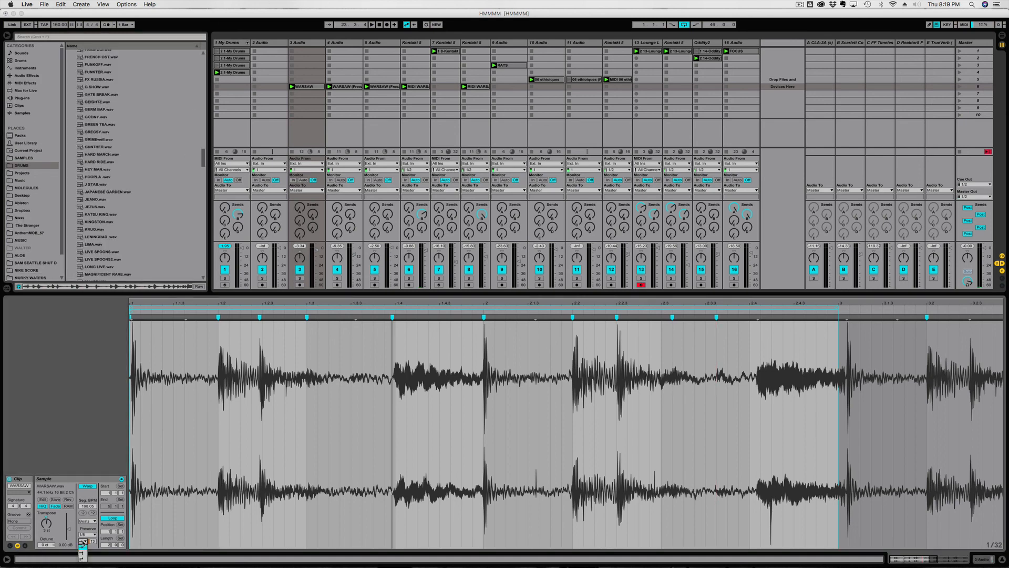
{"action": "left_click", "coordinate": [87, 521]}
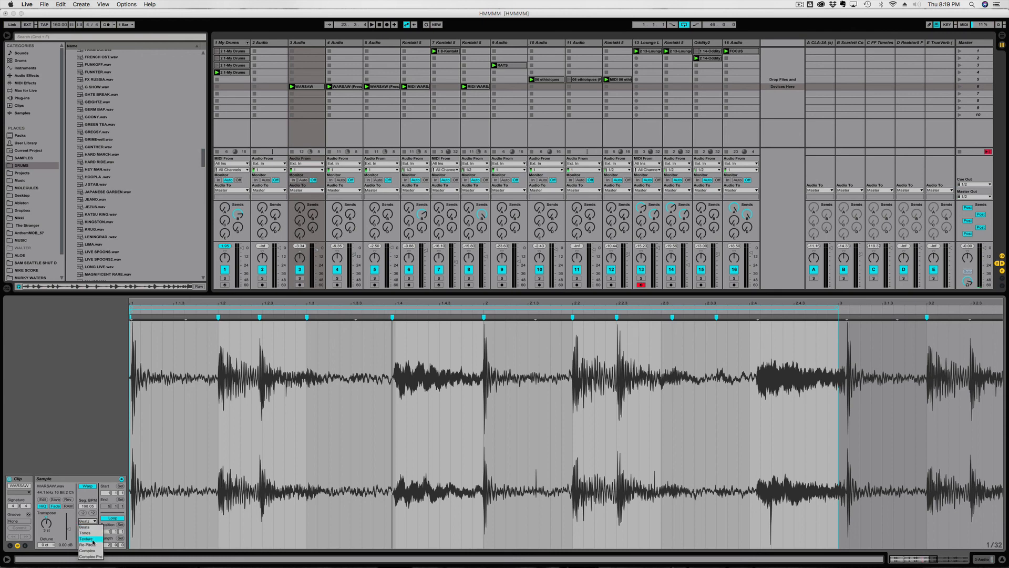
{"action": "left_click", "coordinate": [87, 550]}
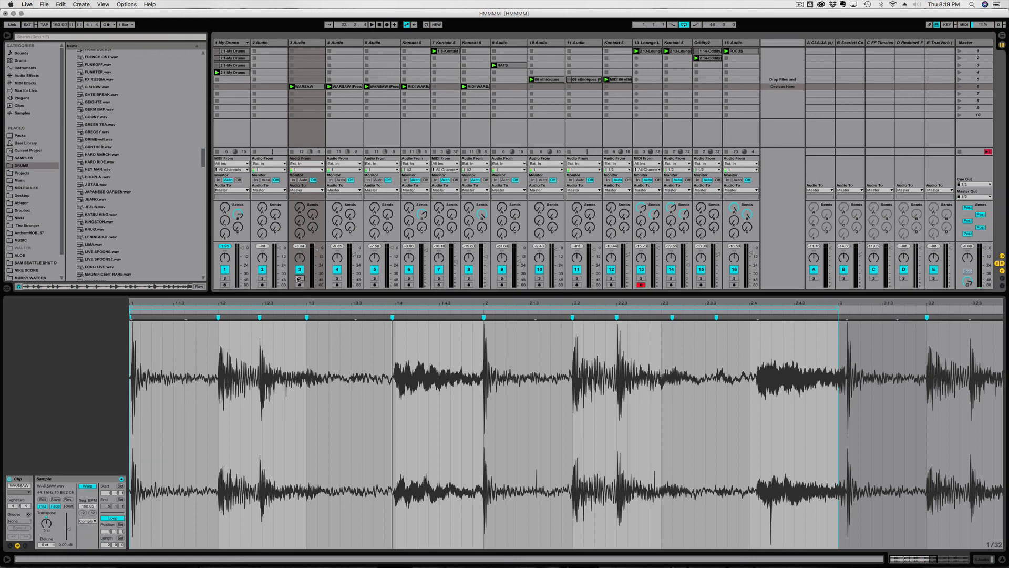
{"action": "key", "text": "space"}
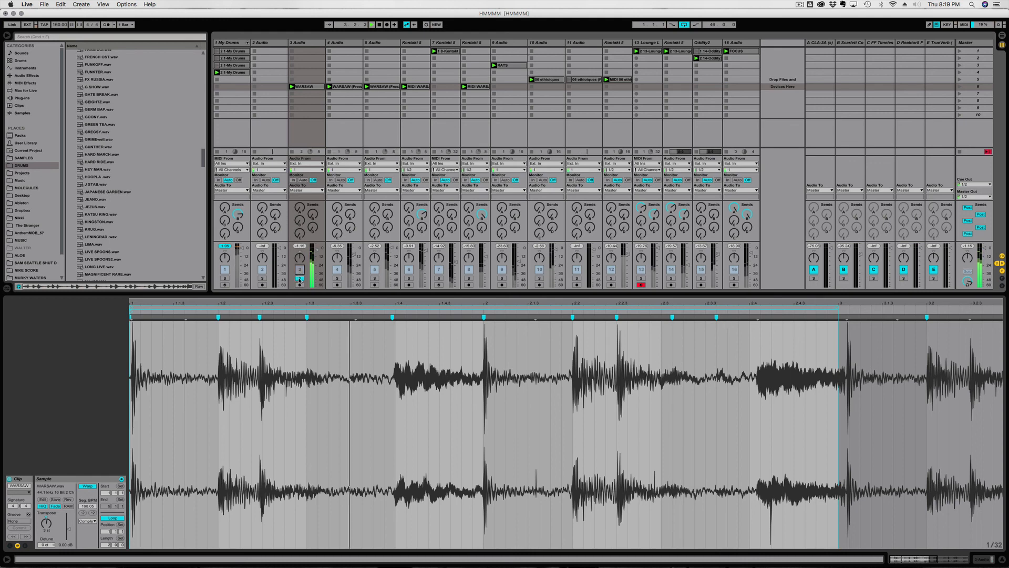
{"action": "left_click", "coordinate": [300, 278]}
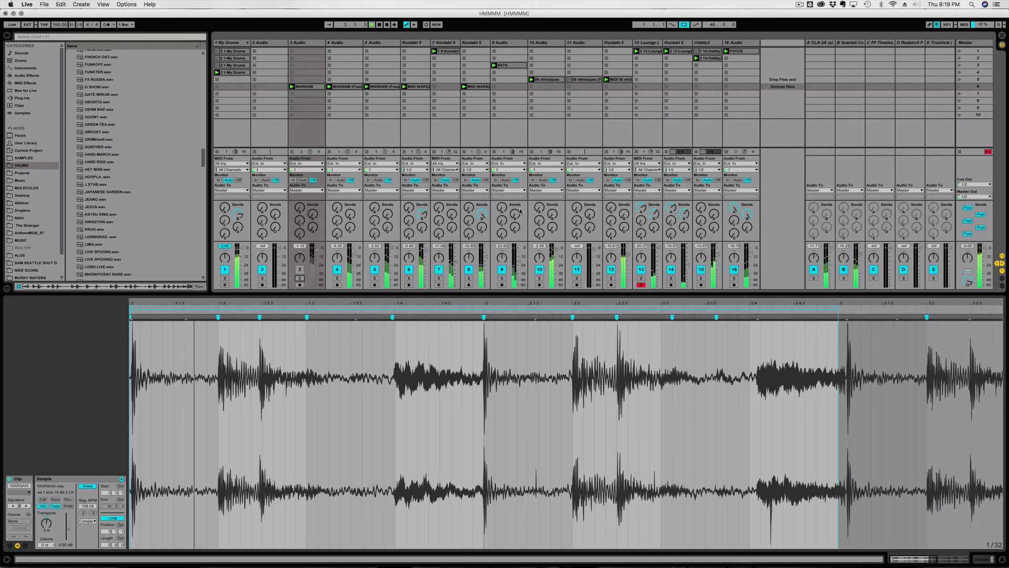
Launch the My Drums clip in scene 2 of track 1, and mute tracks 4, 14 and 16
{"action": "left_click", "coordinate": [671, 270]}
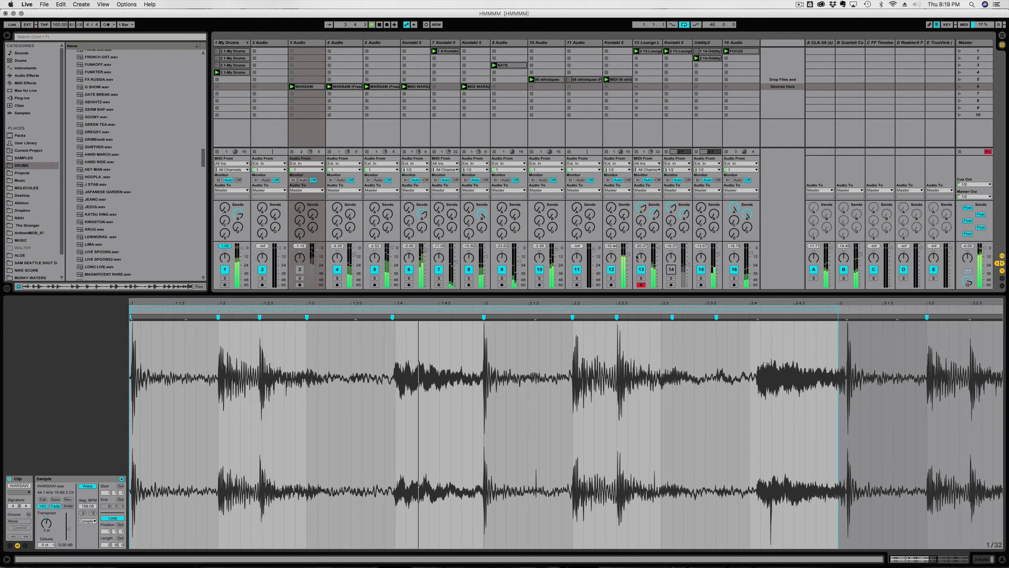
{"action": "left_click", "coordinate": [217, 59]}
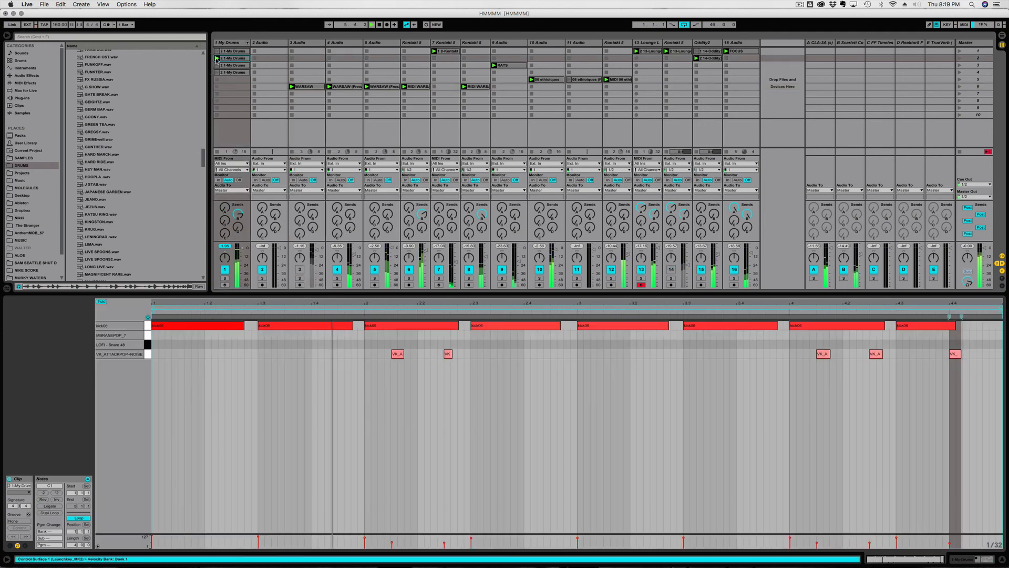
{"action": "left_click", "coordinate": [733, 270]}
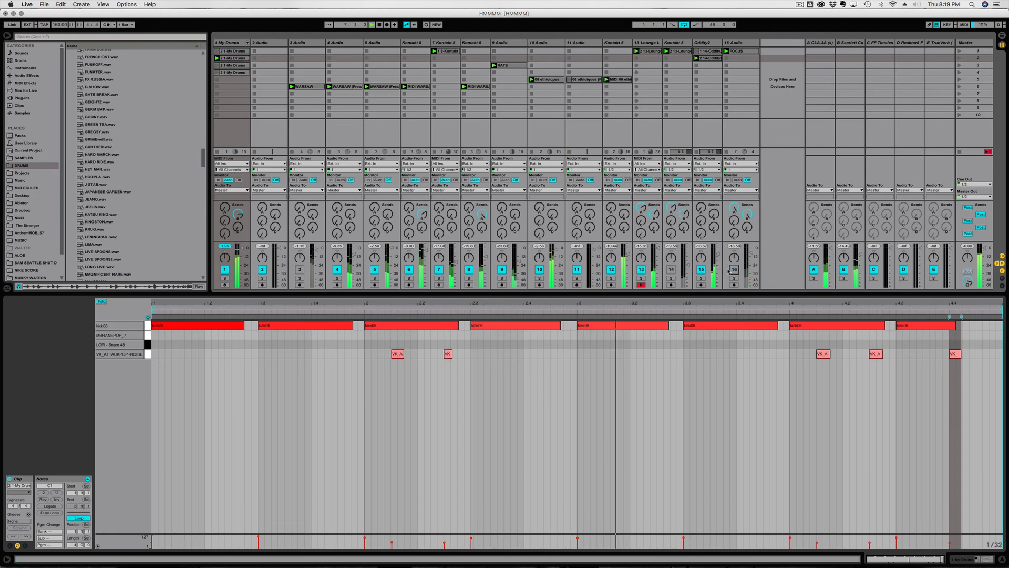
{"action": "left_click", "coordinate": [337, 270]}
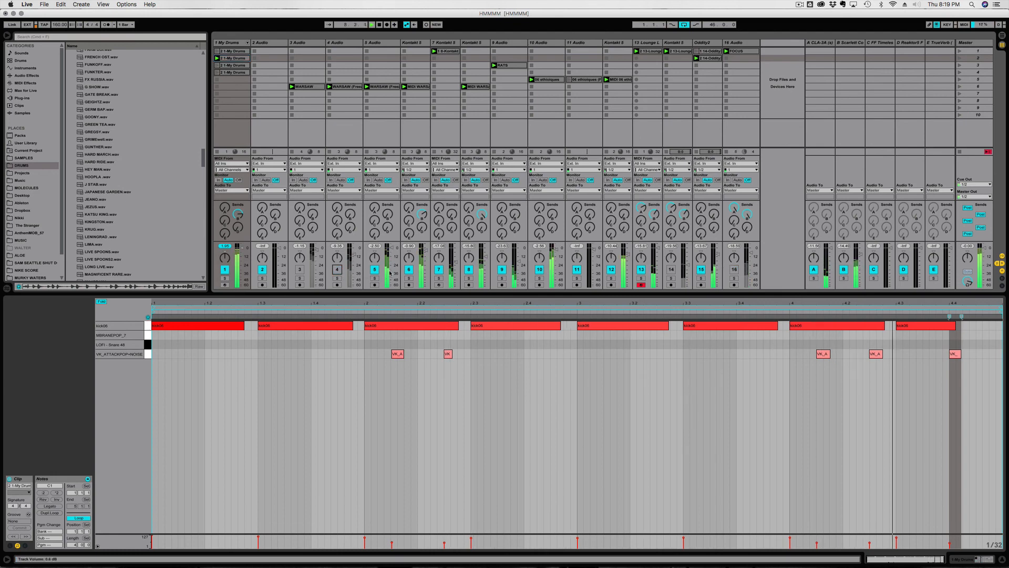